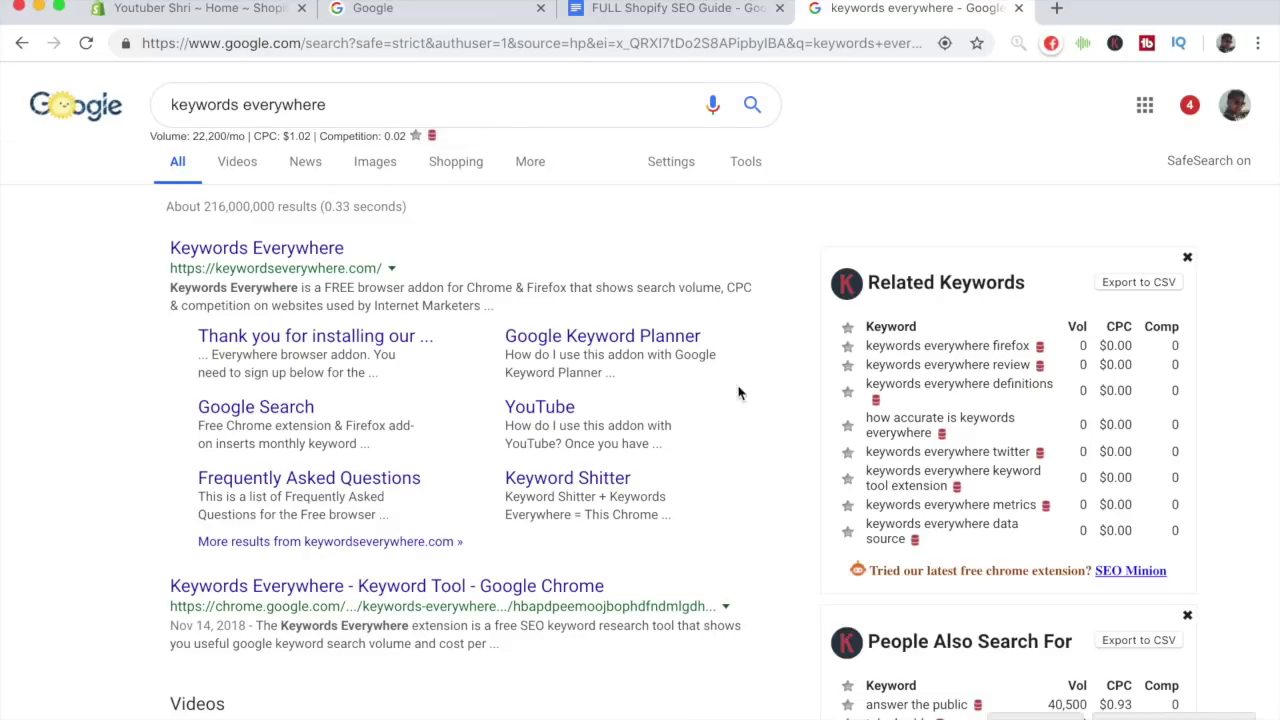
{"action": "scroll", "coordinate": [930, 335], "scroll_direction": "down", "scroll_amount": 2}
{"action": "scroll", "coordinate": [930, 335], "scroll_direction": "down", "scroll_amount": 2}
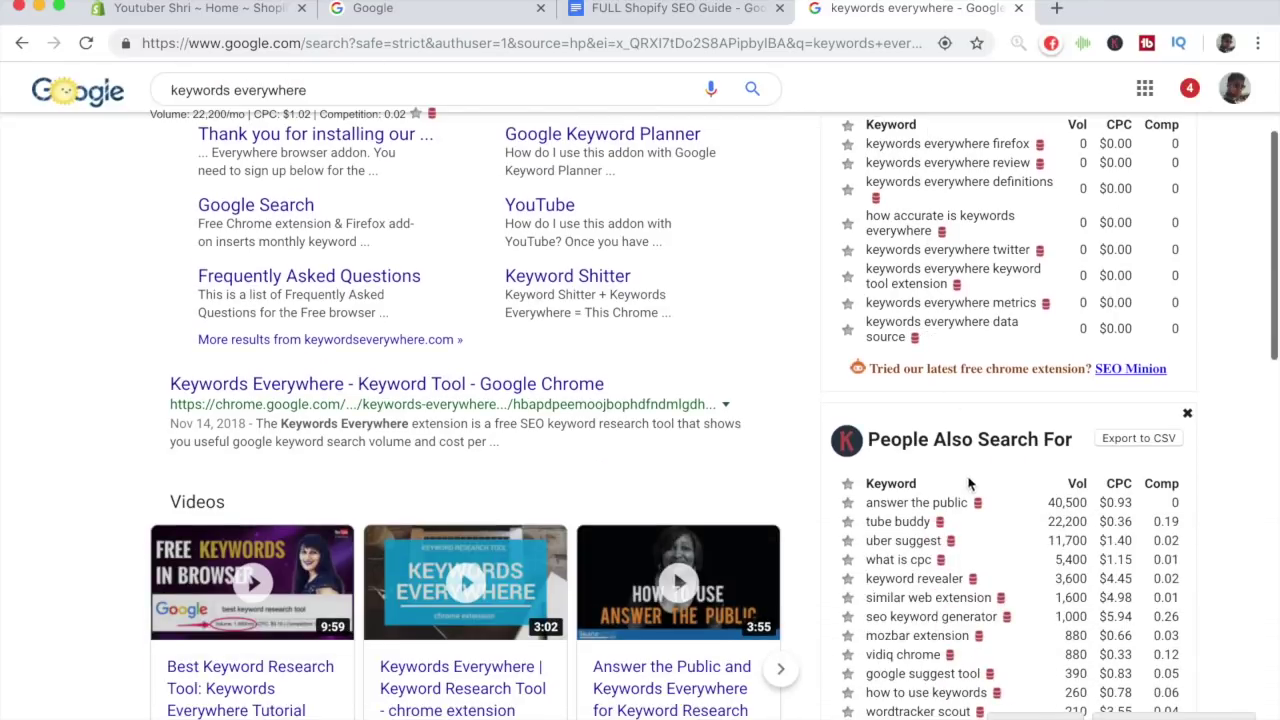
{"action": "scroll", "coordinate": [967, 515], "scroll_direction": "up", "scroll_amount": 4}
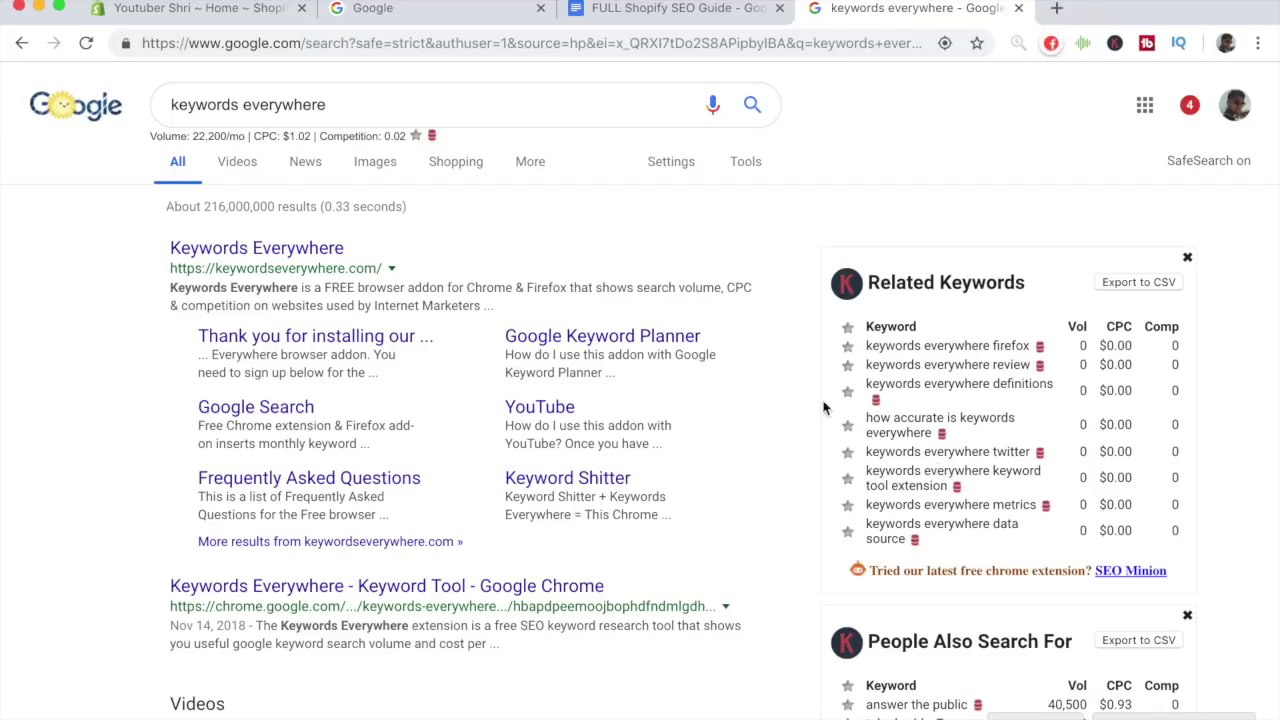
Switch to the Shopify admin and open the Adjustable Posture Corrector product for editing.
{"action": "left_click", "coordinate": [240, 22]}
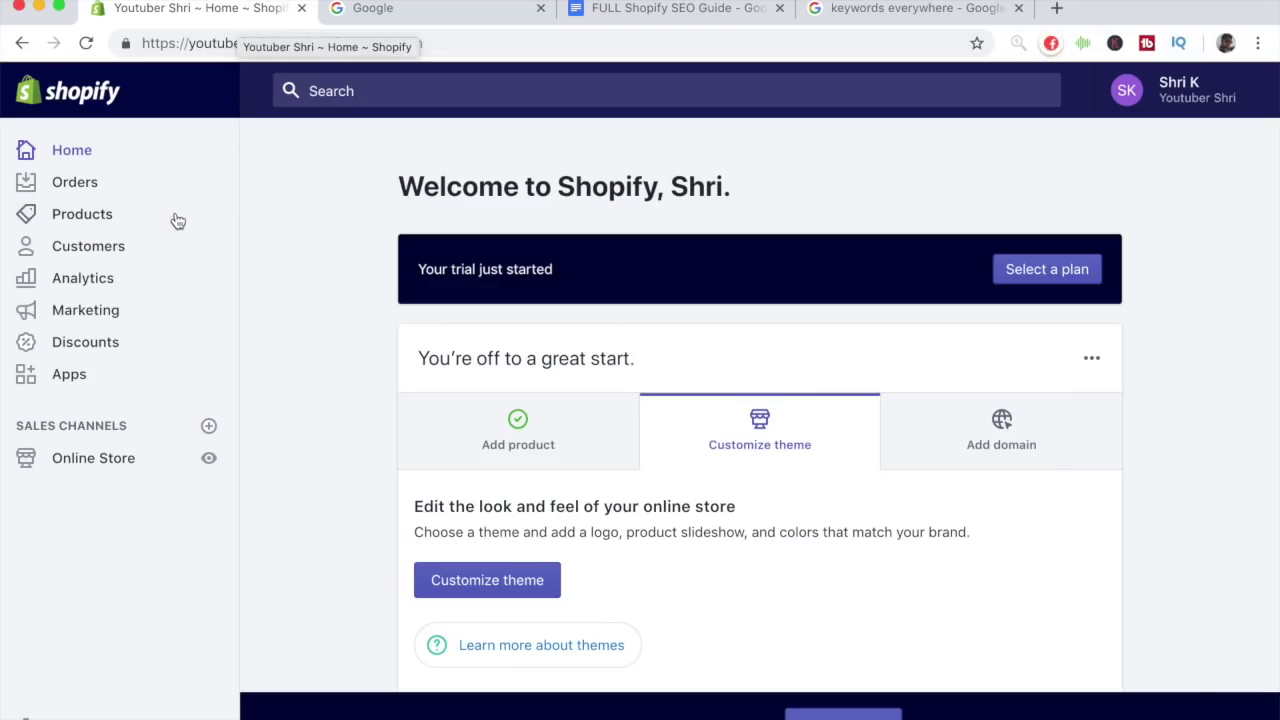
{"action": "left_click", "coordinate": [110, 214]}
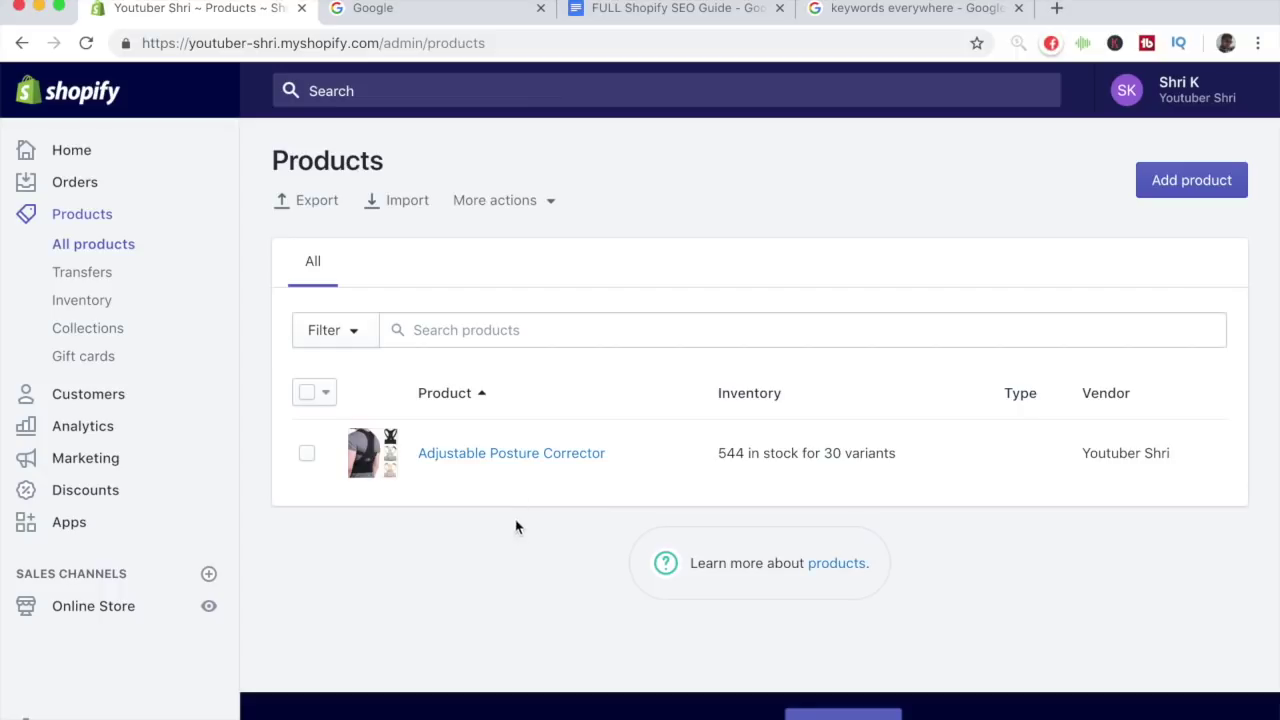
{"action": "left_click", "coordinate": [514, 455]}
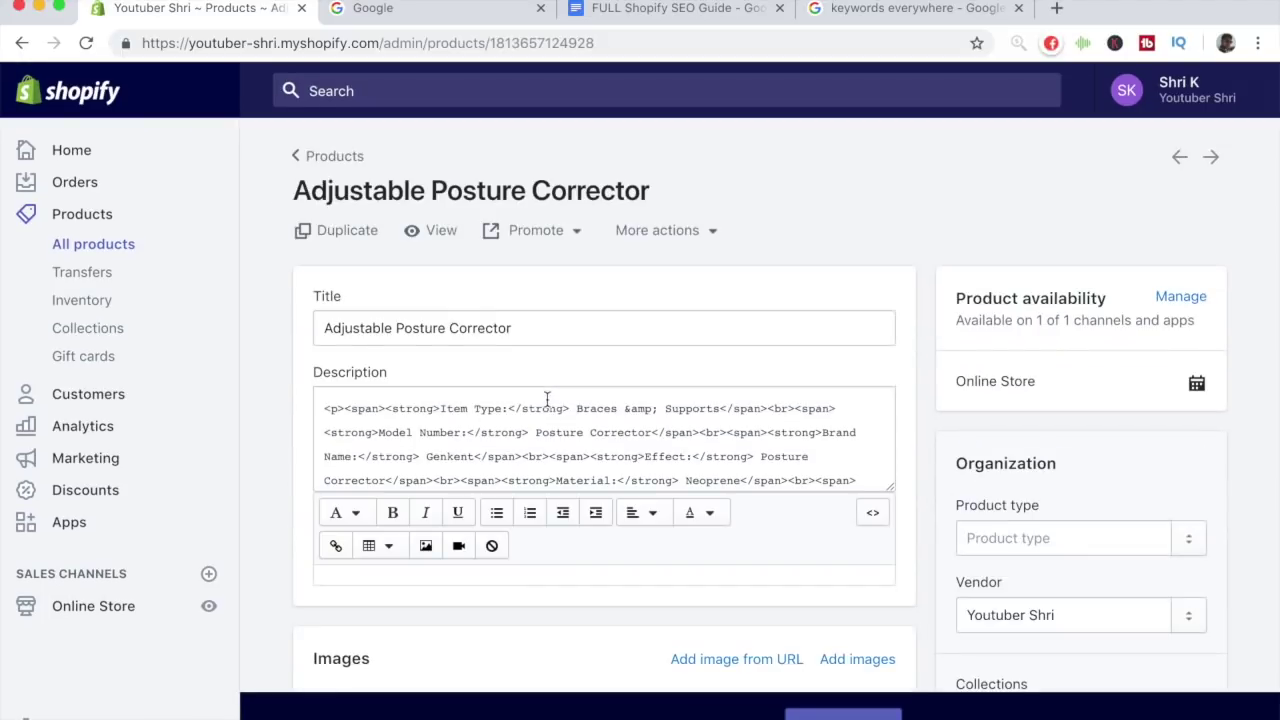
{"action": "scroll", "coordinate": [545, 395], "scroll_direction": "down", "scroll_amount": 2}
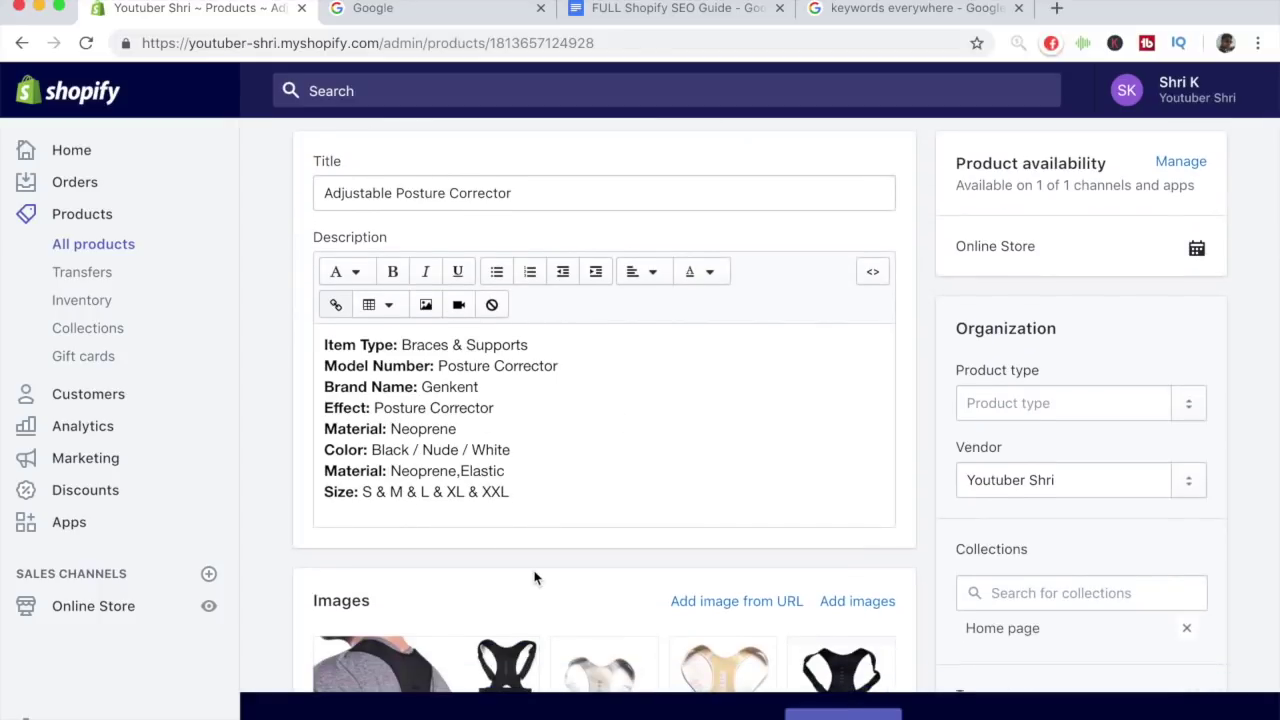
{"action": "scroll", "coordinate": [534, 578], "scroll_direction": "up", "scroll_amount": 1}
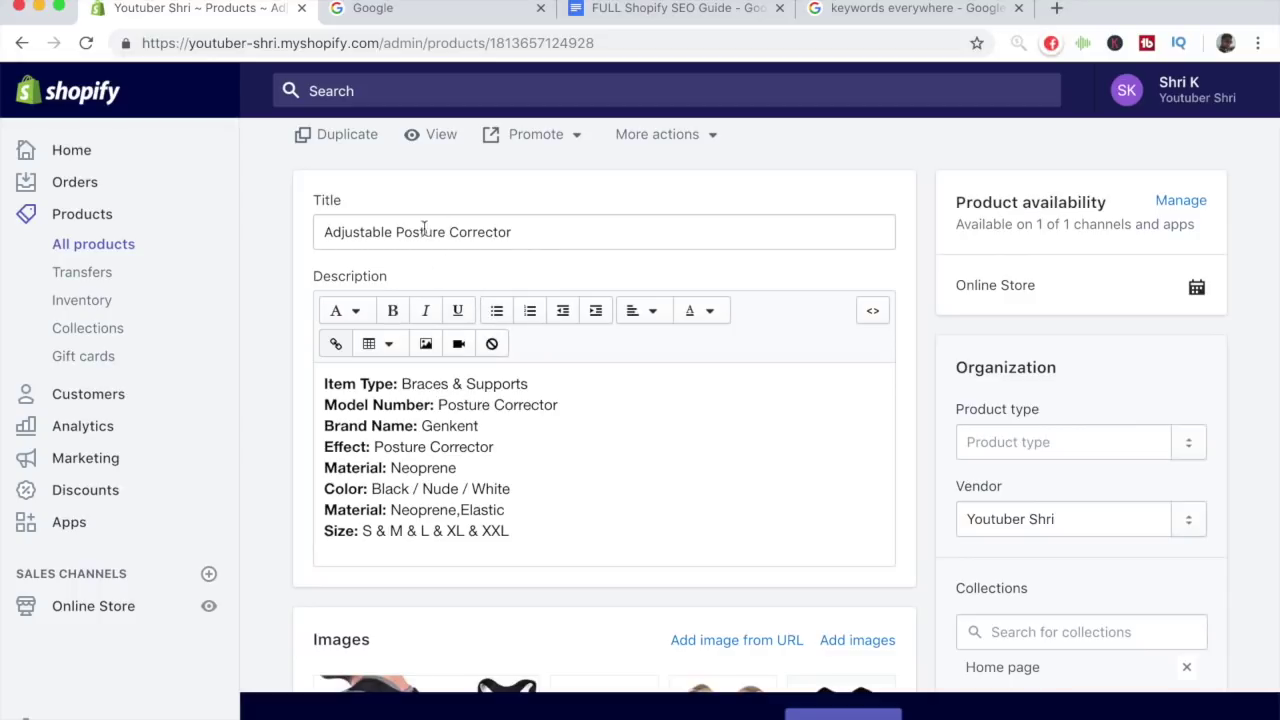
Switch to the Google Docs SEO guide and start a numbered list with "Create a title for the product which is VERY specific".
{"action": "left_click", "coordinate": [648, 10]}
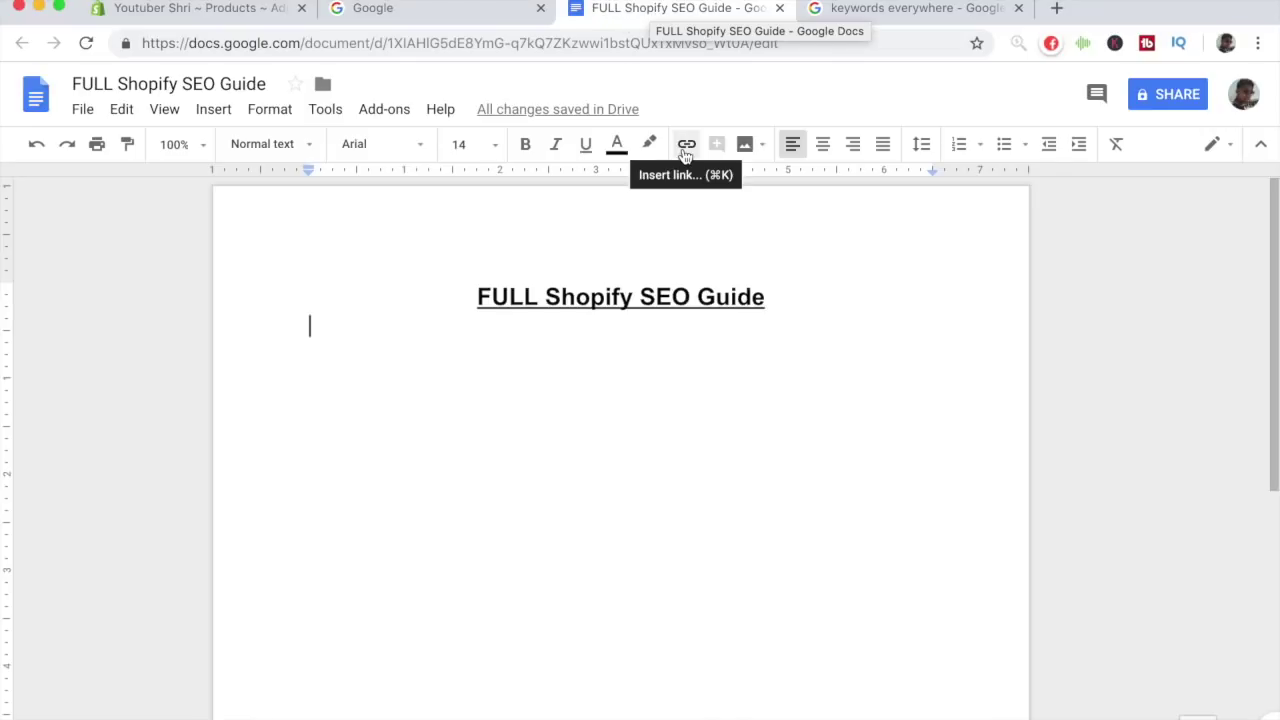
{"action": "left_click", "coordinate": [960, 146]}
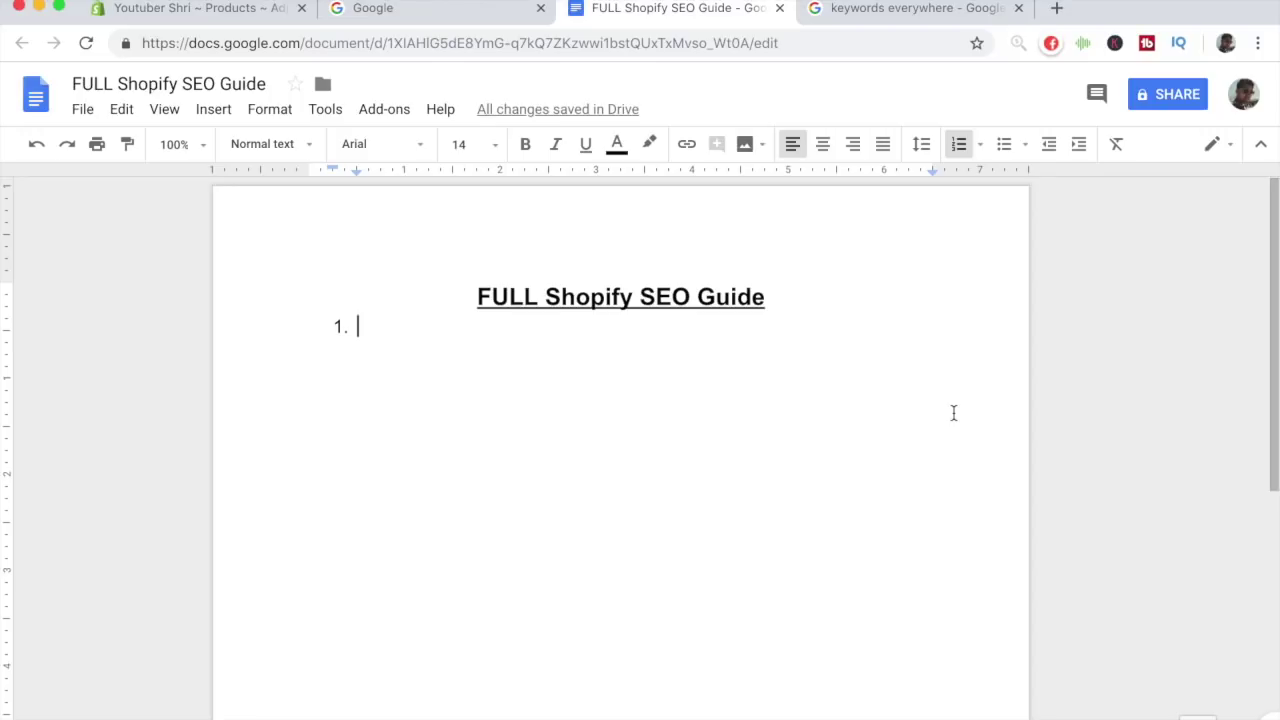
{"action": "type", "text": "Create "}
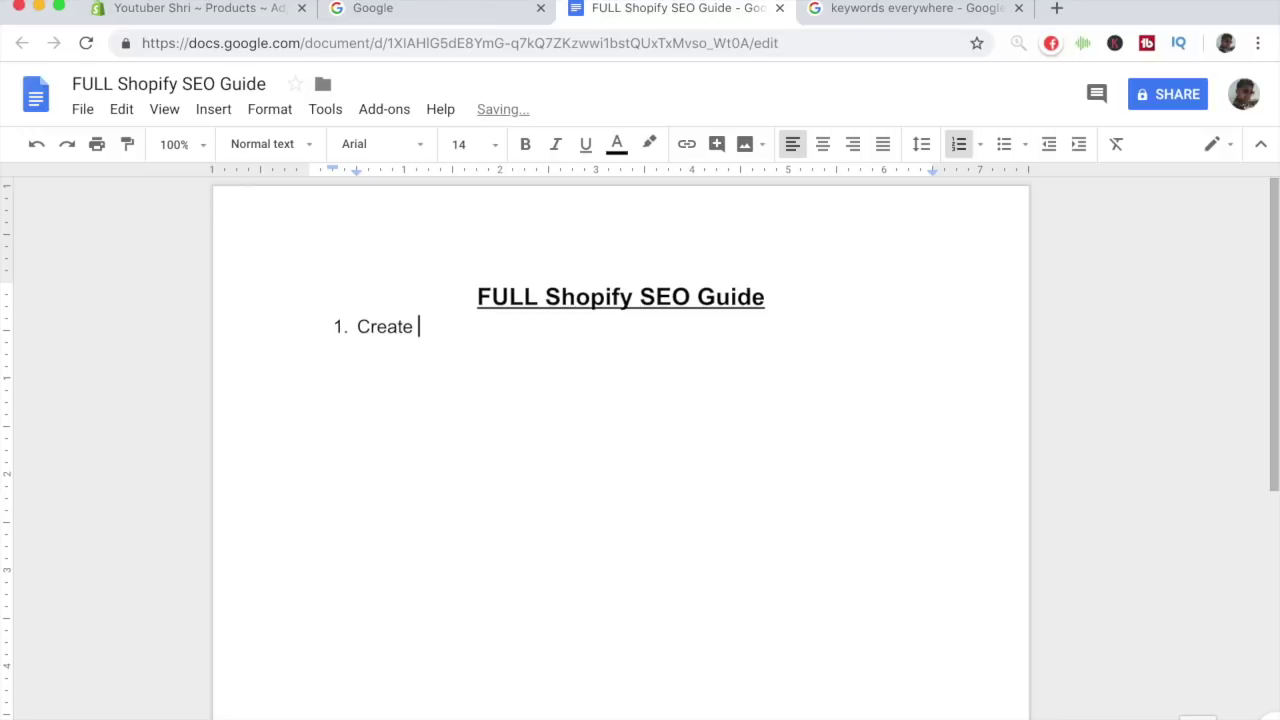
{"action": "type", "text": "a title for the produc"}
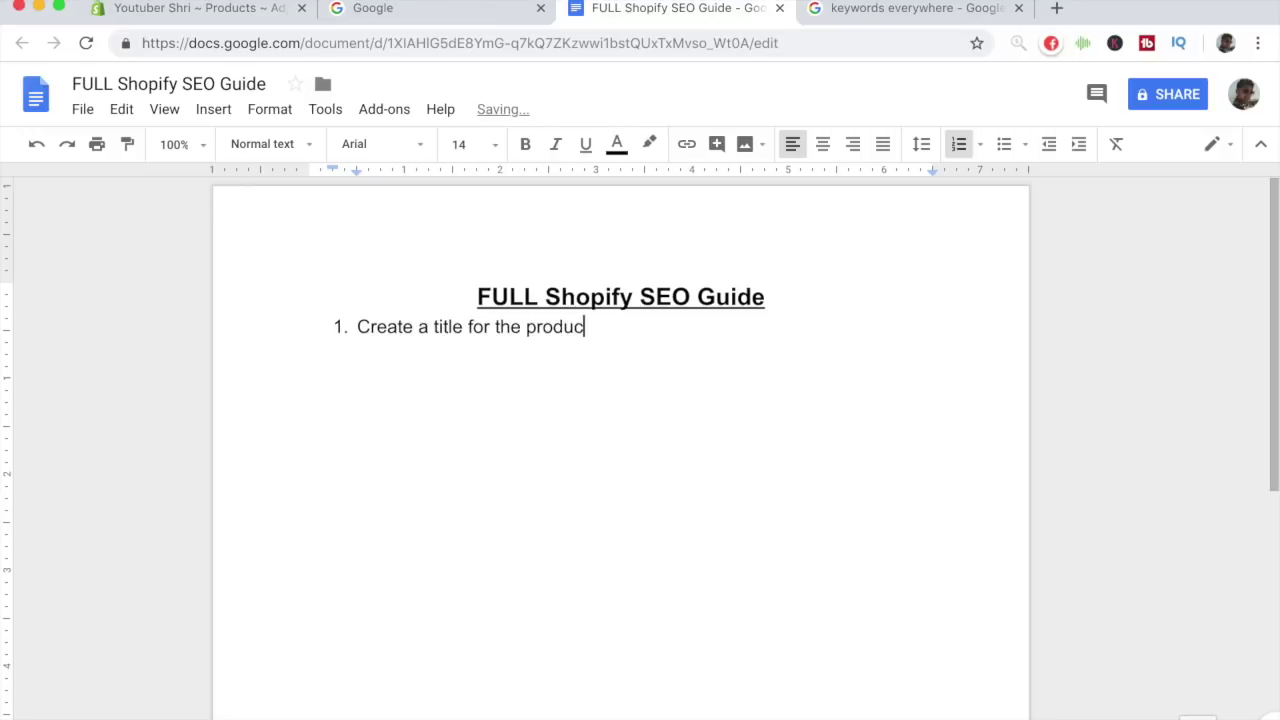
{"action": "type", "text": "t which is VER"}
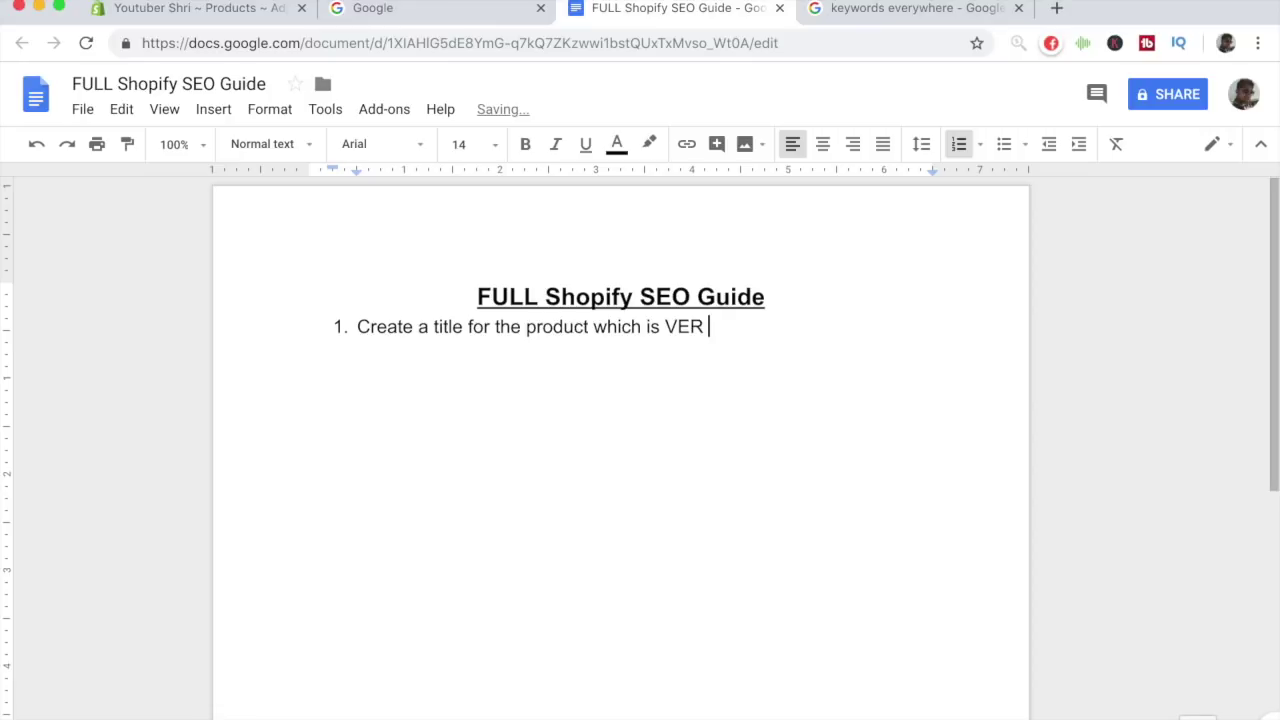
{"action": "type", "text": "Y specific"}
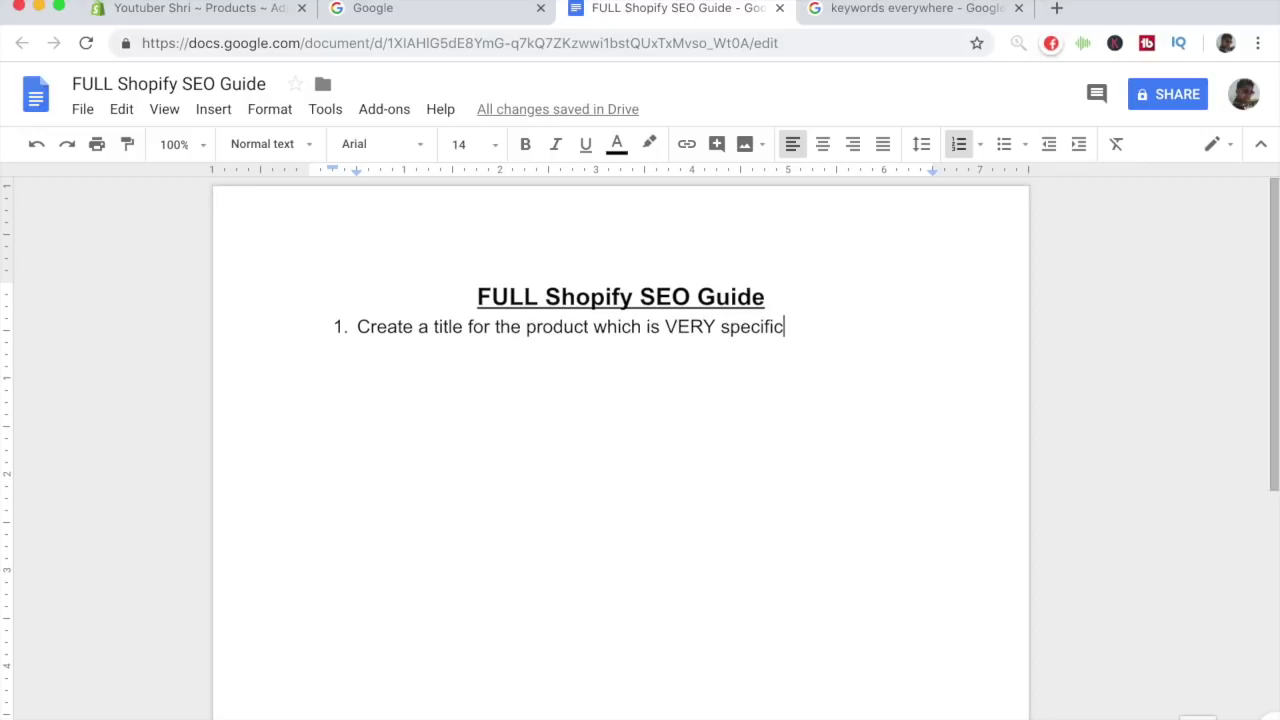
Add the indented sub-item "Throw in some keywords which are related to the product and super important".
{"action": "key", "text": "Return"}
{"action": "key", "text": "Tab"}
{"action": "type", "text": "Throw in "}
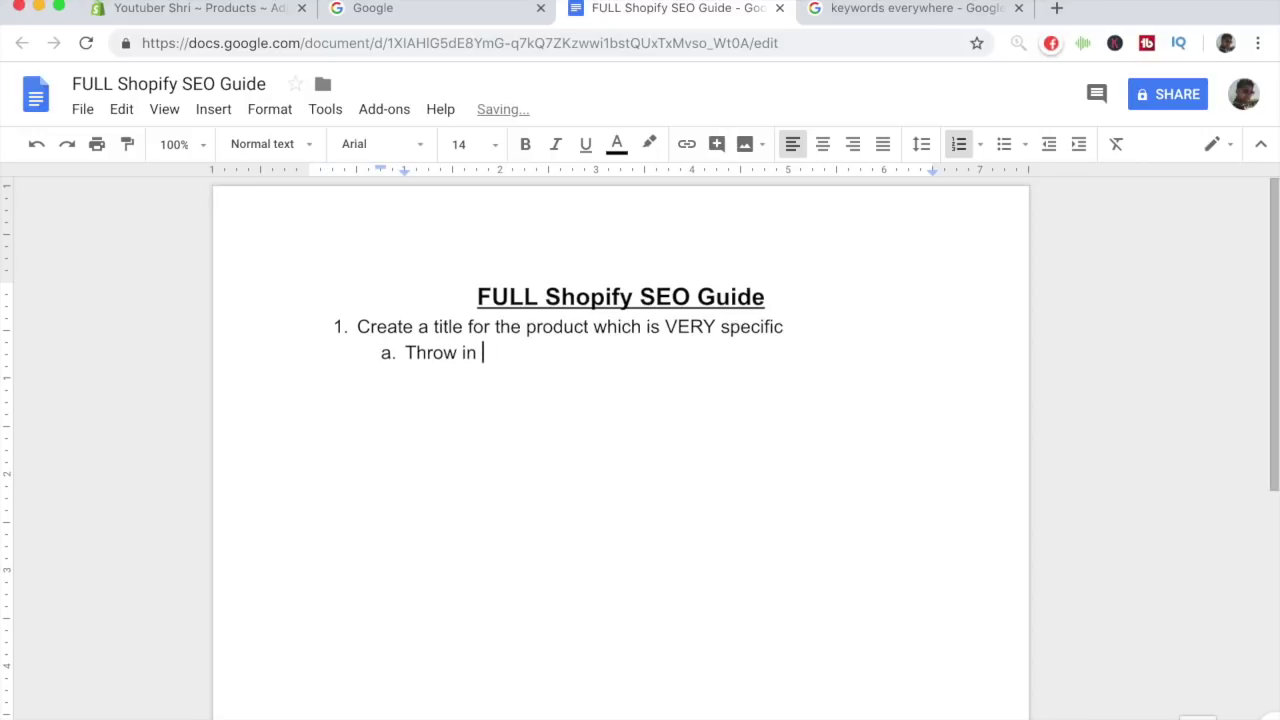
{"action": "type", "text": "some keywords which "}
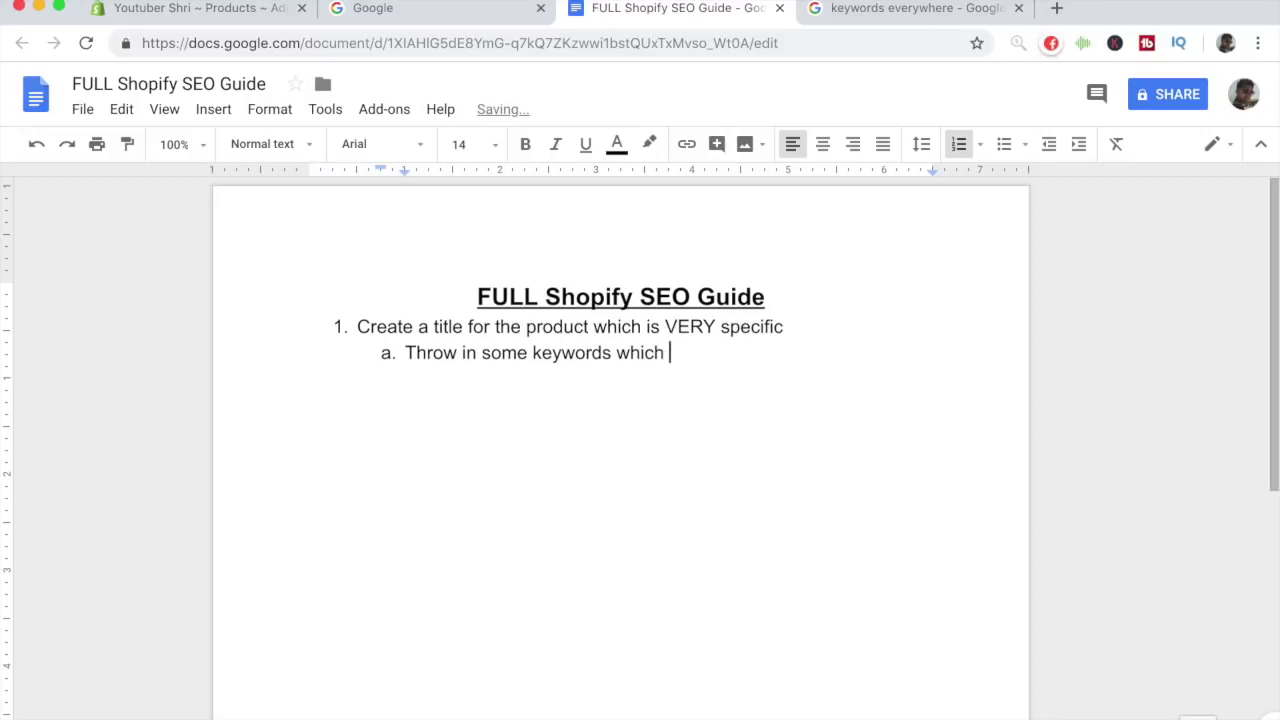
{"action": "type", "text": "are related to th"}
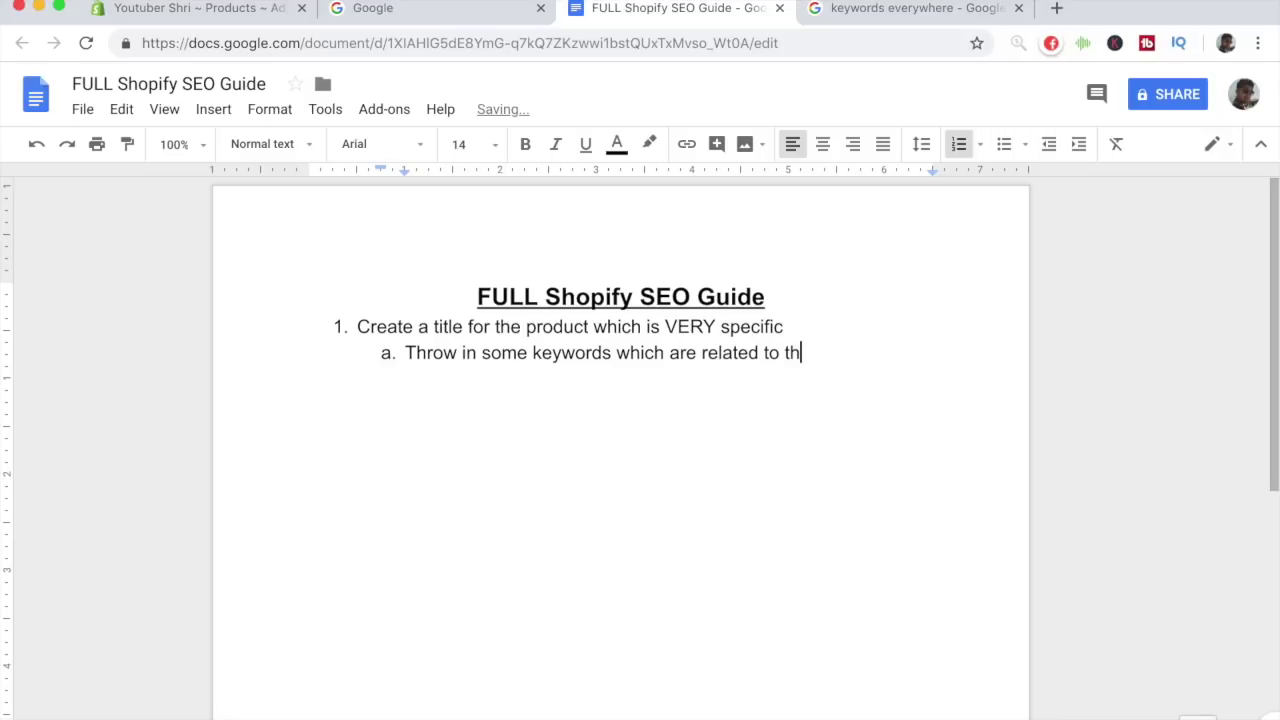
{"action": "type", "text": "e product and s"}
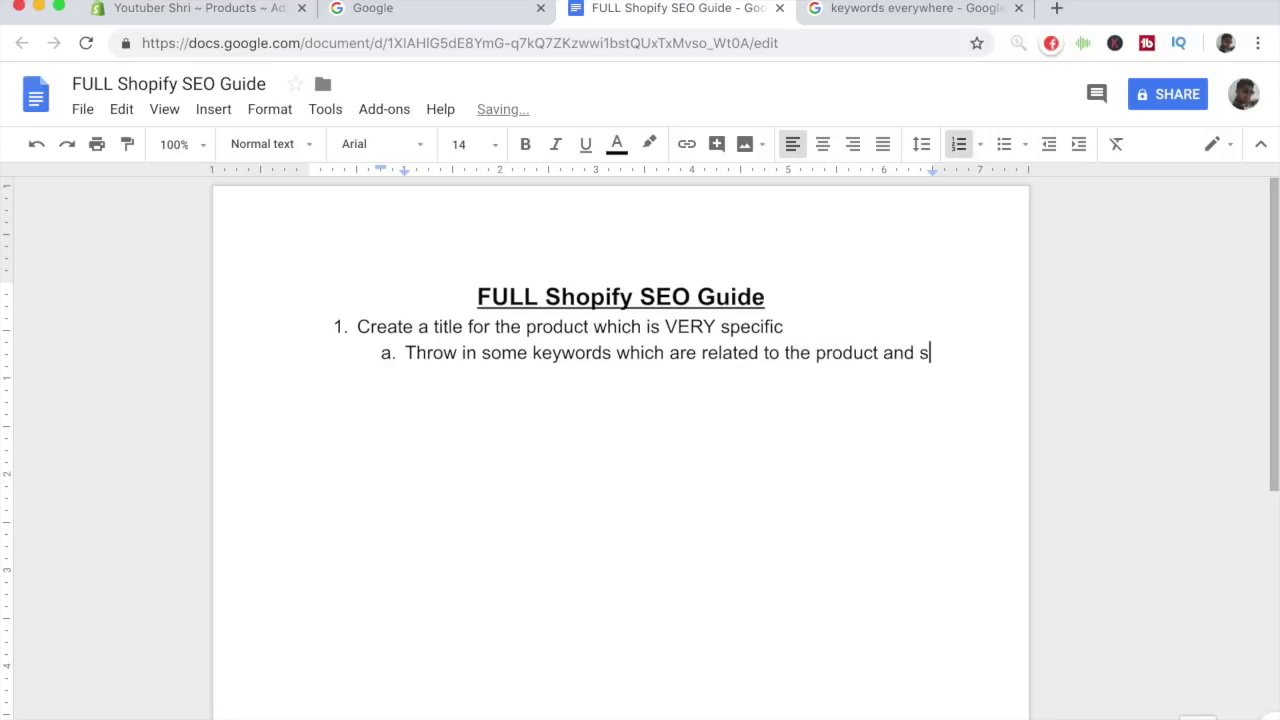
{"action": "type", "text": "uper important"}
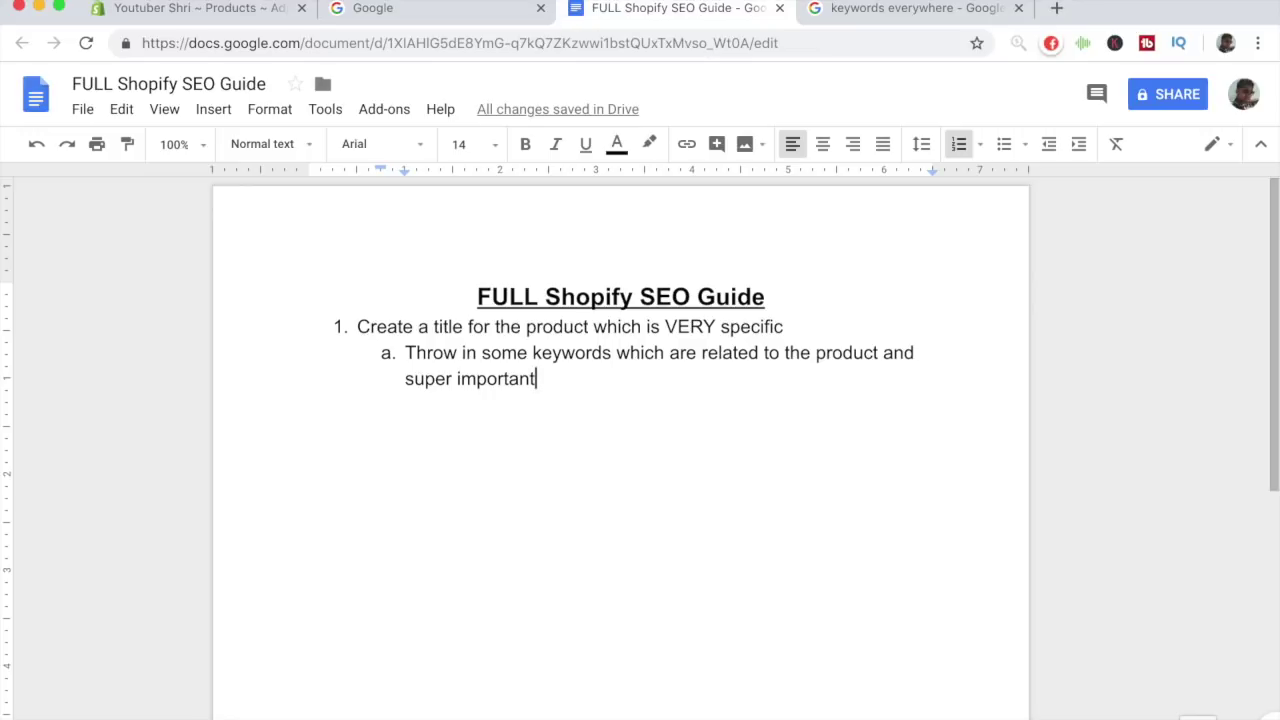
Return to the Shopify product page and place the text cursor in the product title.
{"action": "left_click", "coordinate": [247, 10]}
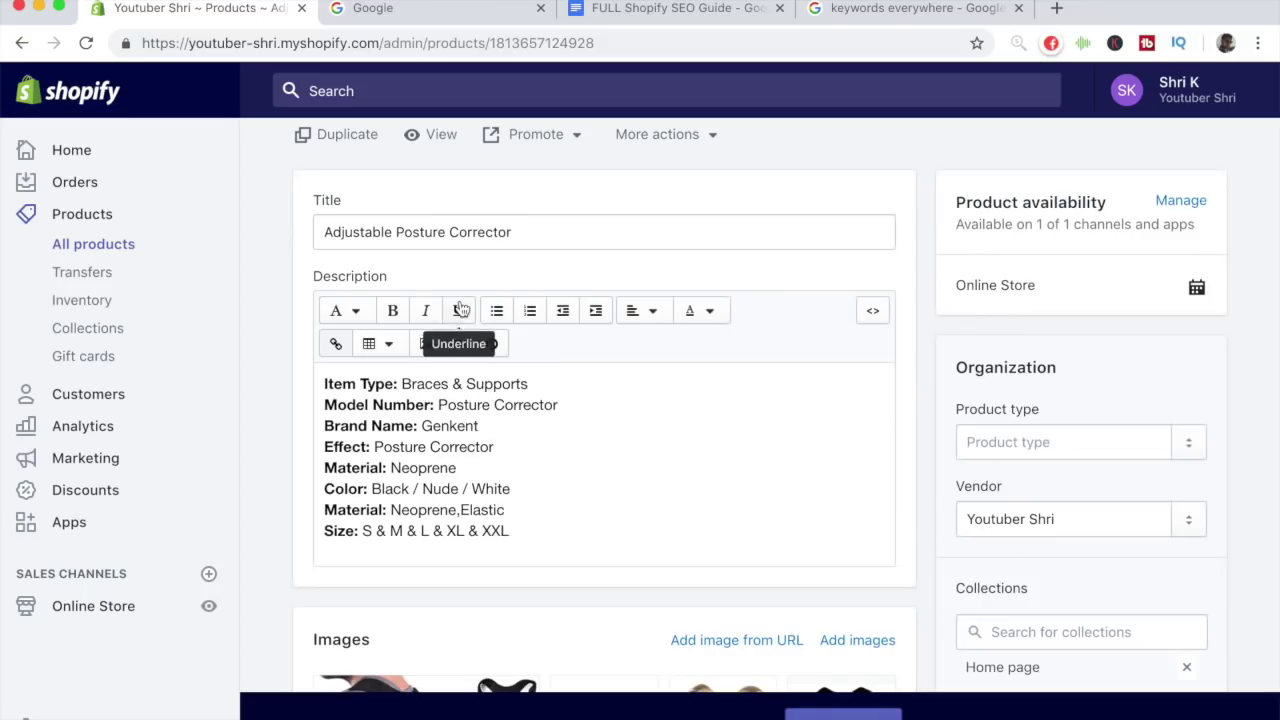
{"action": "left_click_drag", "start_coordinate": [333, 232], "coordinate": [550, 232]}
{"action": "right_click", "coordinate": [550, 232]}
{"action": "left_click", "coordinate": [446, 232]}
{"action": "left_click", "coordinate": [447, 232]}
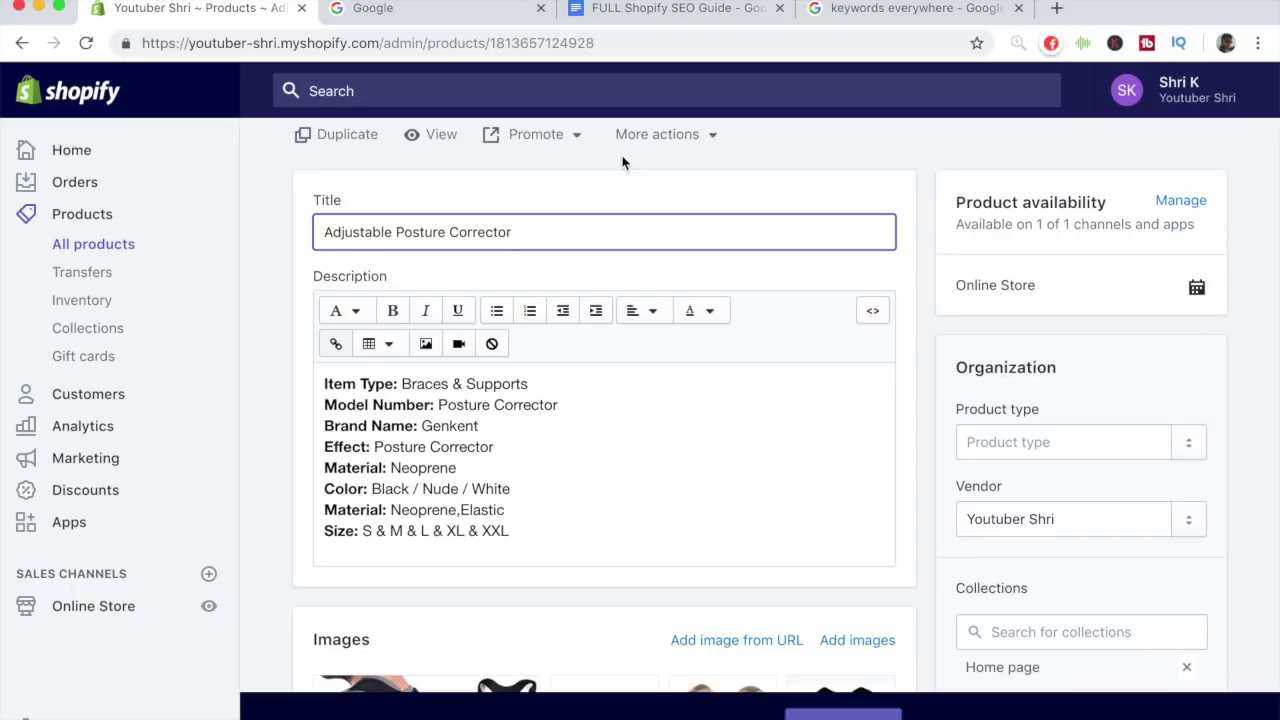
Switch to the Google tab and look up the search suggestions for "posture corrector for".
{"action": "left_click", "coordinate": [445, 19]}
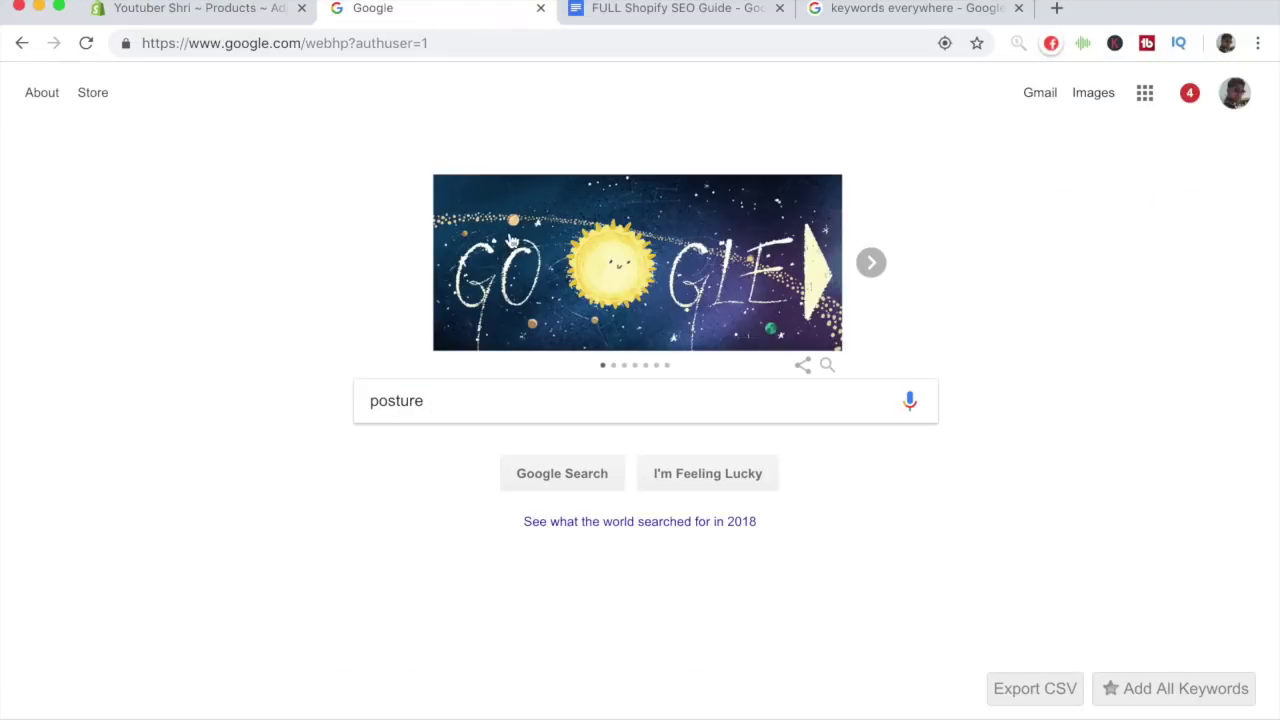
{"action": "type", "text": "corrector"}
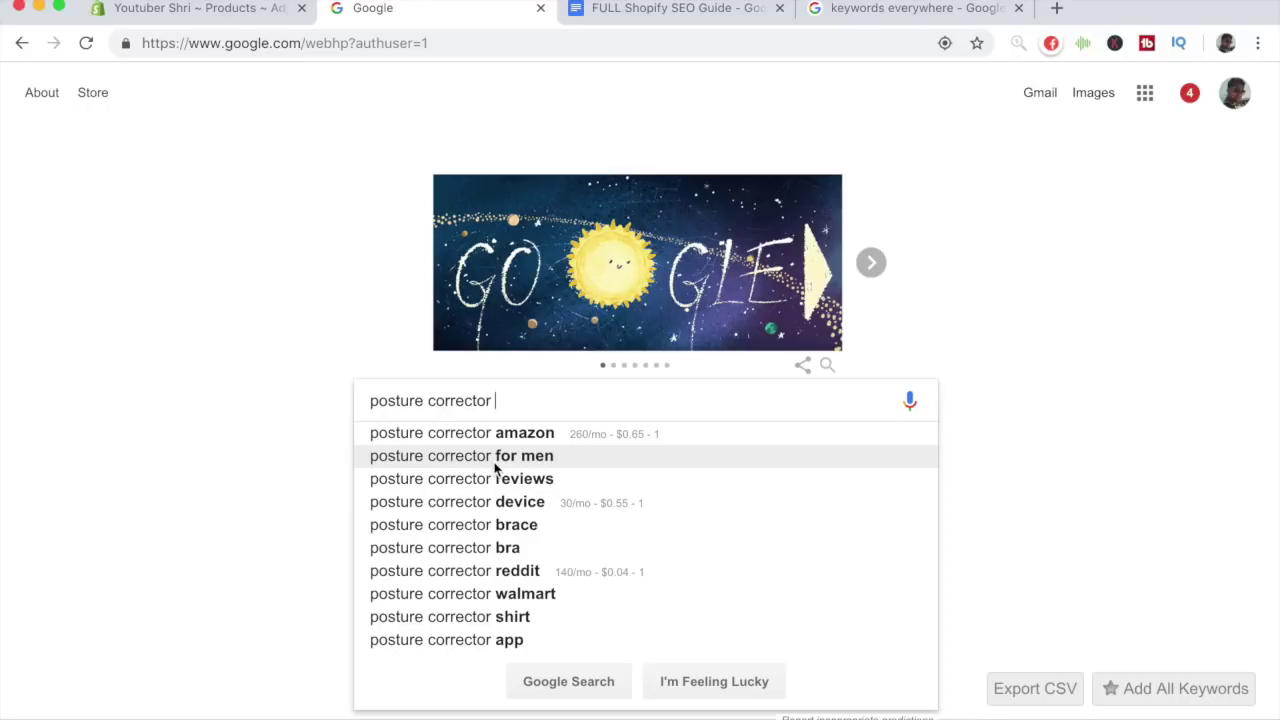
{"action": "type", "text": "for"}
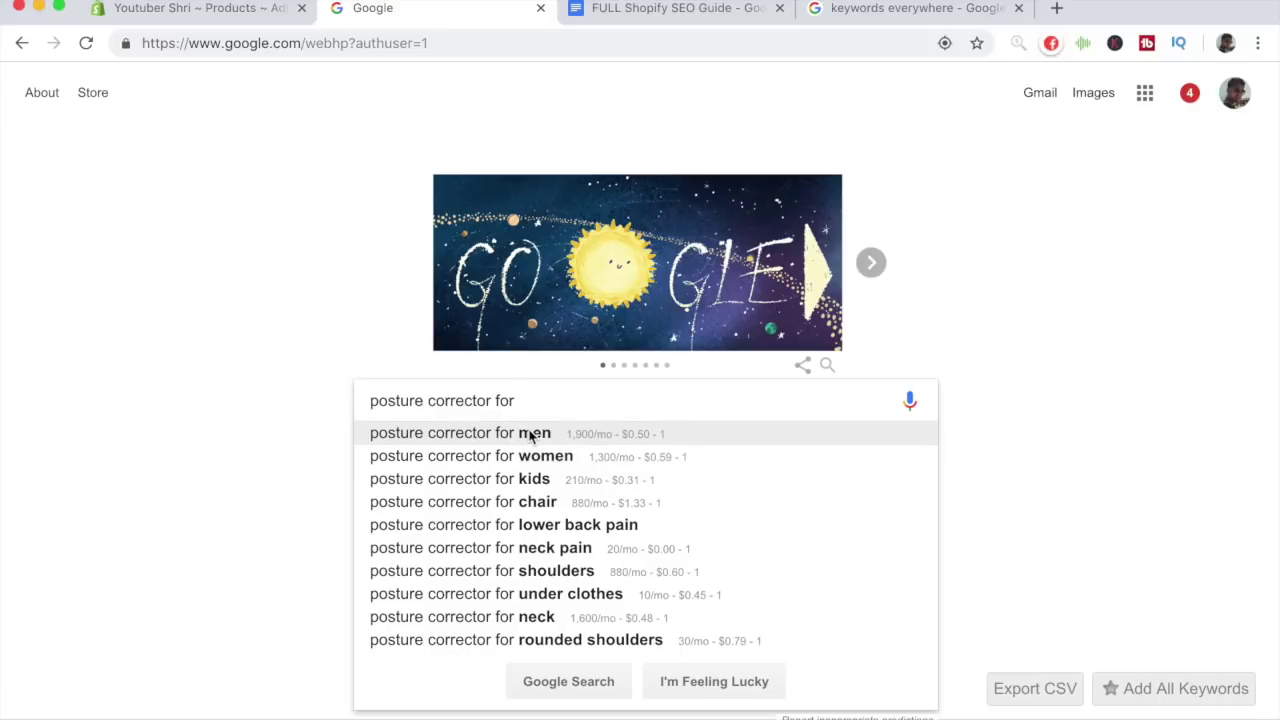
Back in Shopify, extend the product title to "Adjustable Posture Corrector For Men/Women", checking Google's keyword suggestions for the audience terms.
{"action": "left_click", "coordinate": [256, 10]}
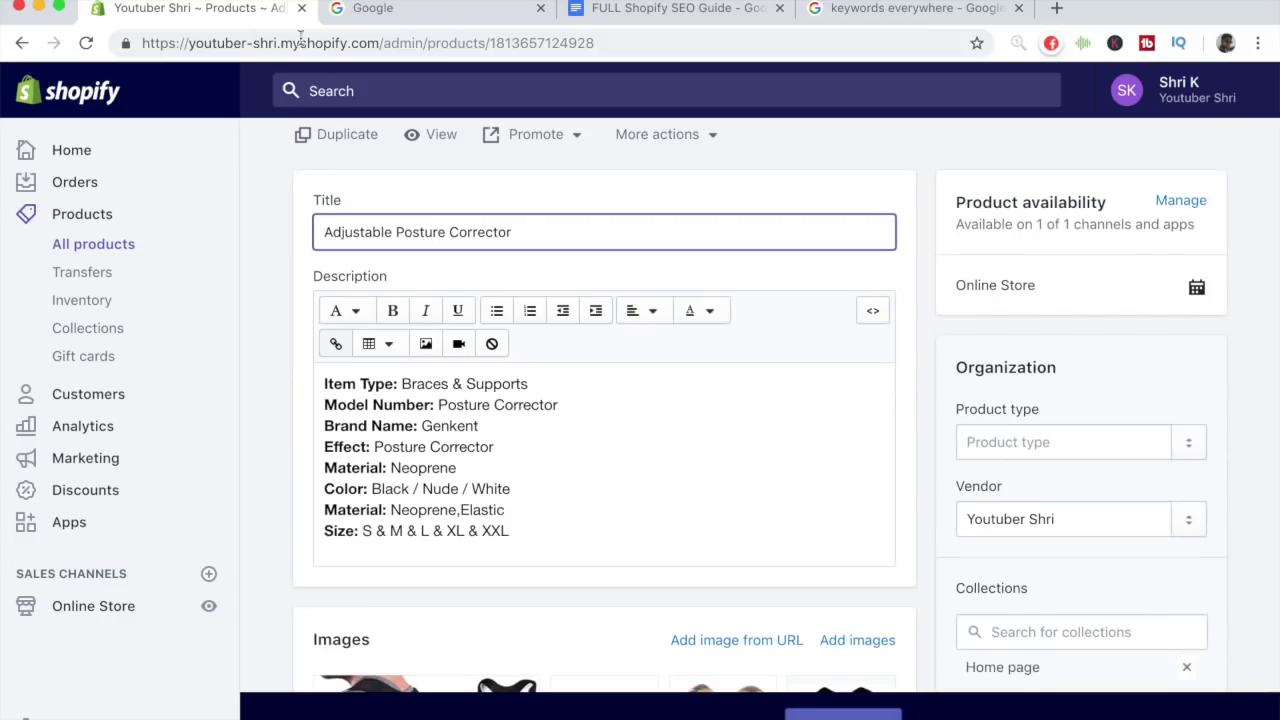
{"action": "type", "text": "For"}
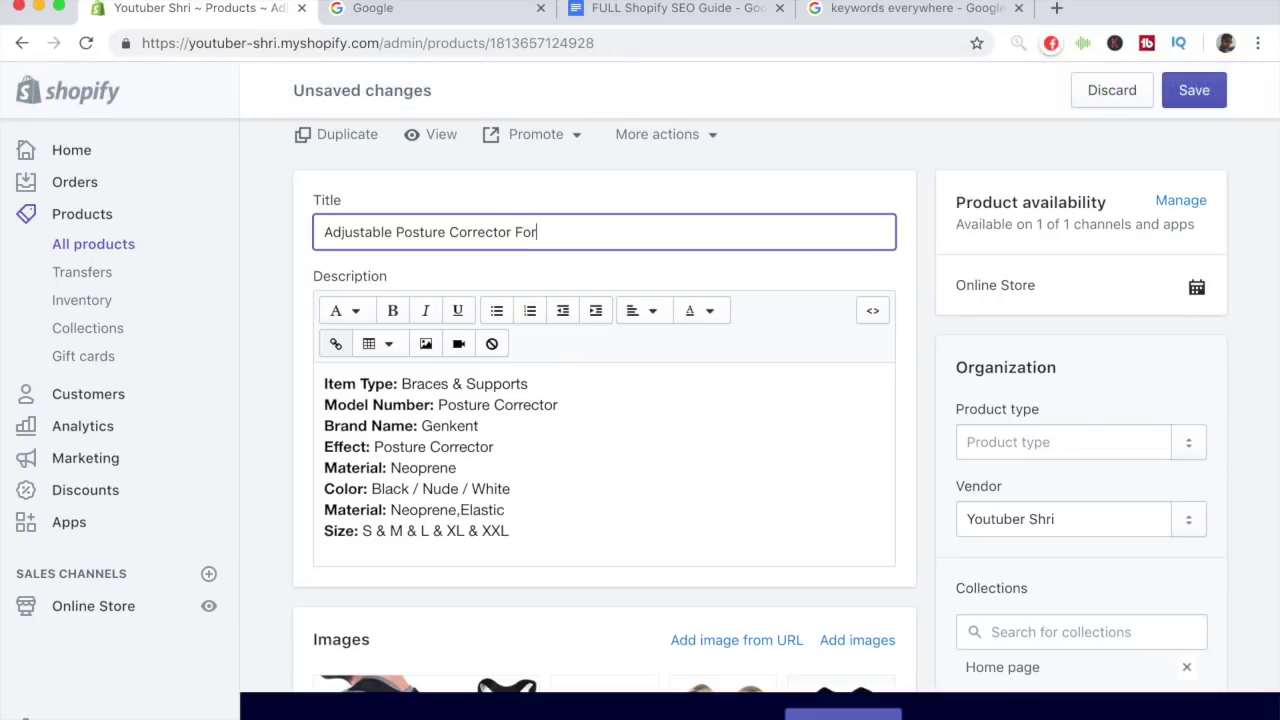
{"action": "type", "text": " Men/W"}
{"action": "left_click", "coordinate": [372, 9]}
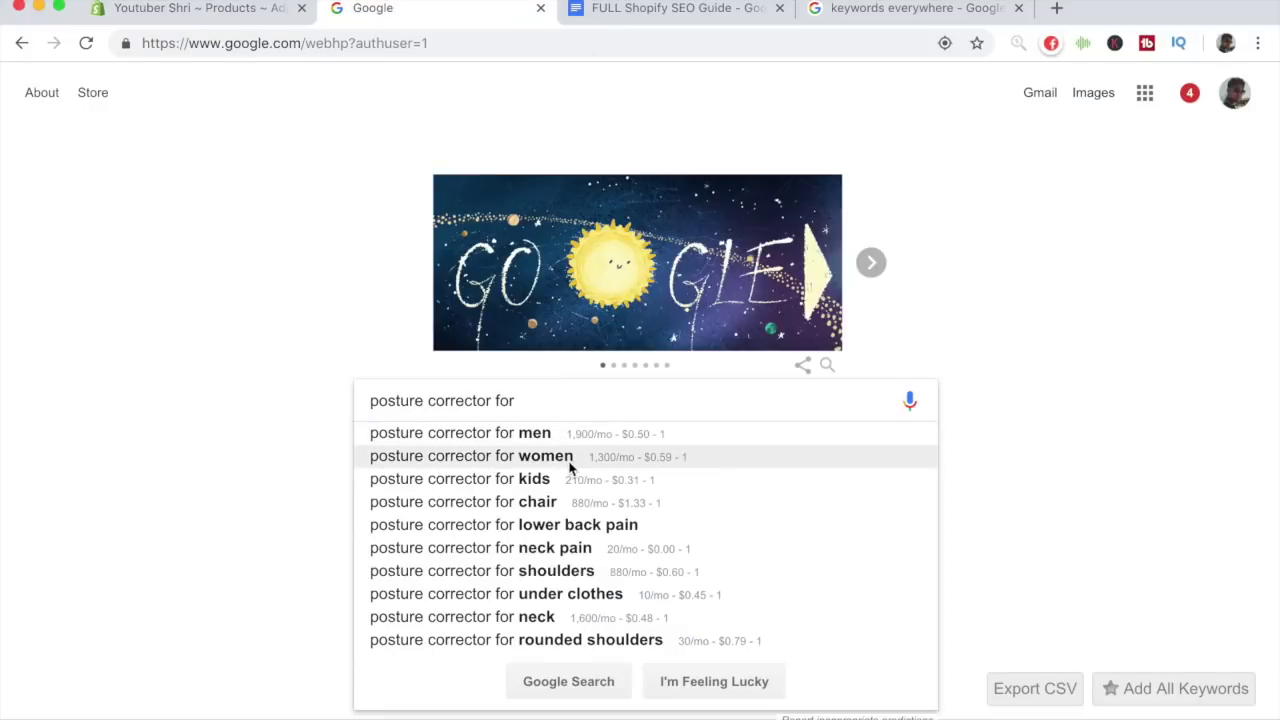
{"action": "left_click", "coordinate": [245, 18]}
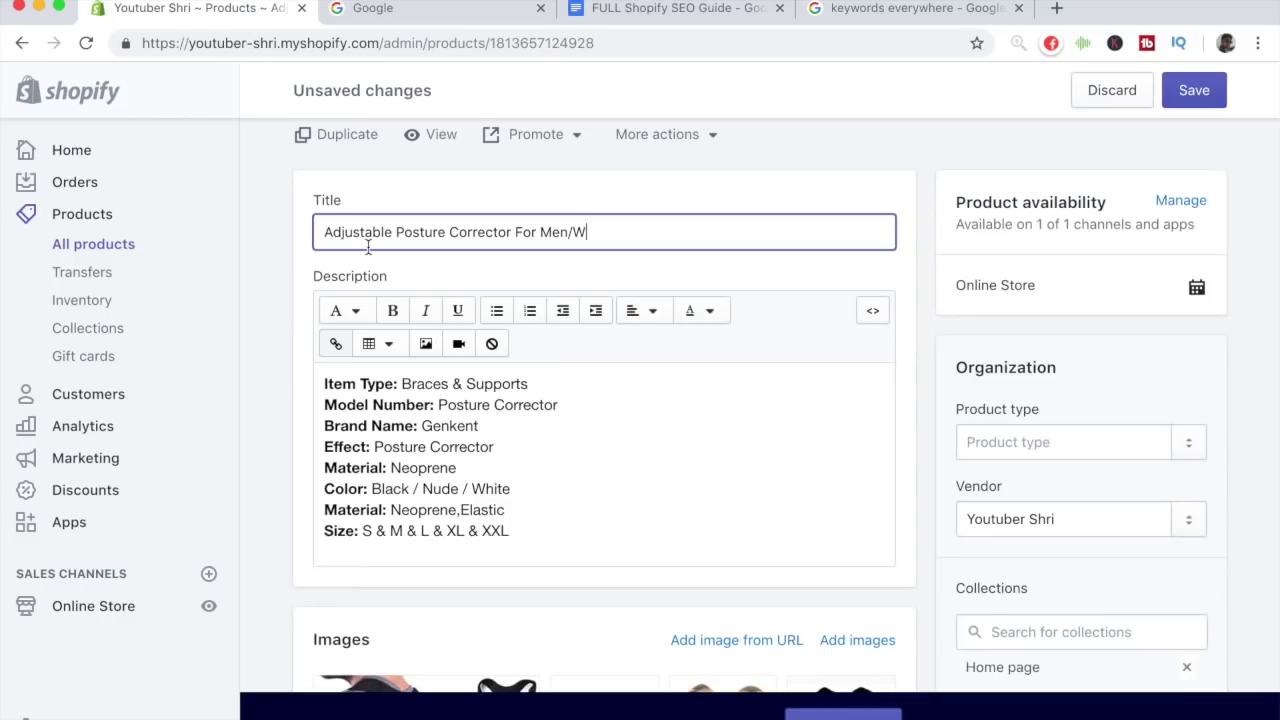
{"action": "type", "text": "omen"}
Delete the entire specification list from the product description.
{"action": "left_click", "coordinate": [485, 436]}
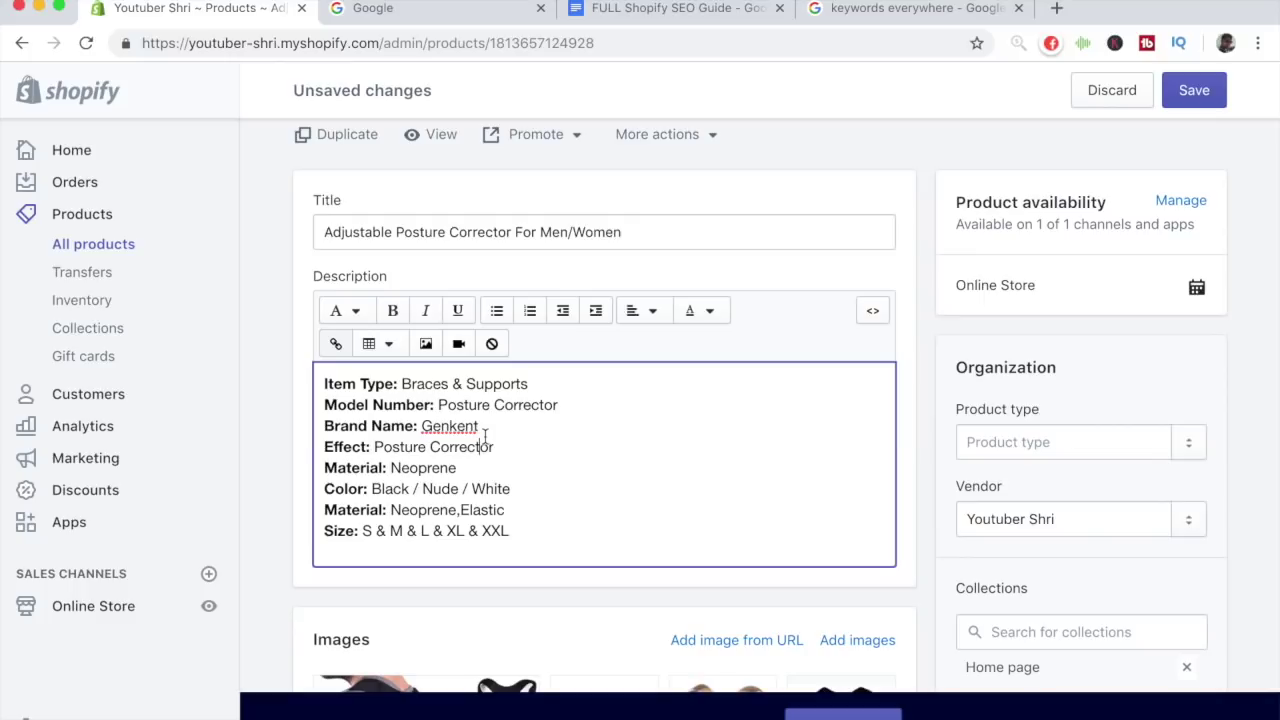
{"action": "left_click", "coordinate": [517, 531]}
{"action": "left_click_drag", "start_coordinate": [517, 531], "coordinate": [352, 404]}
{"action": "left_click", "coordinate": [352, 426]}
{"action": "key", "text": "super+a"}
{"action": "key", "text": "BackSpace"}
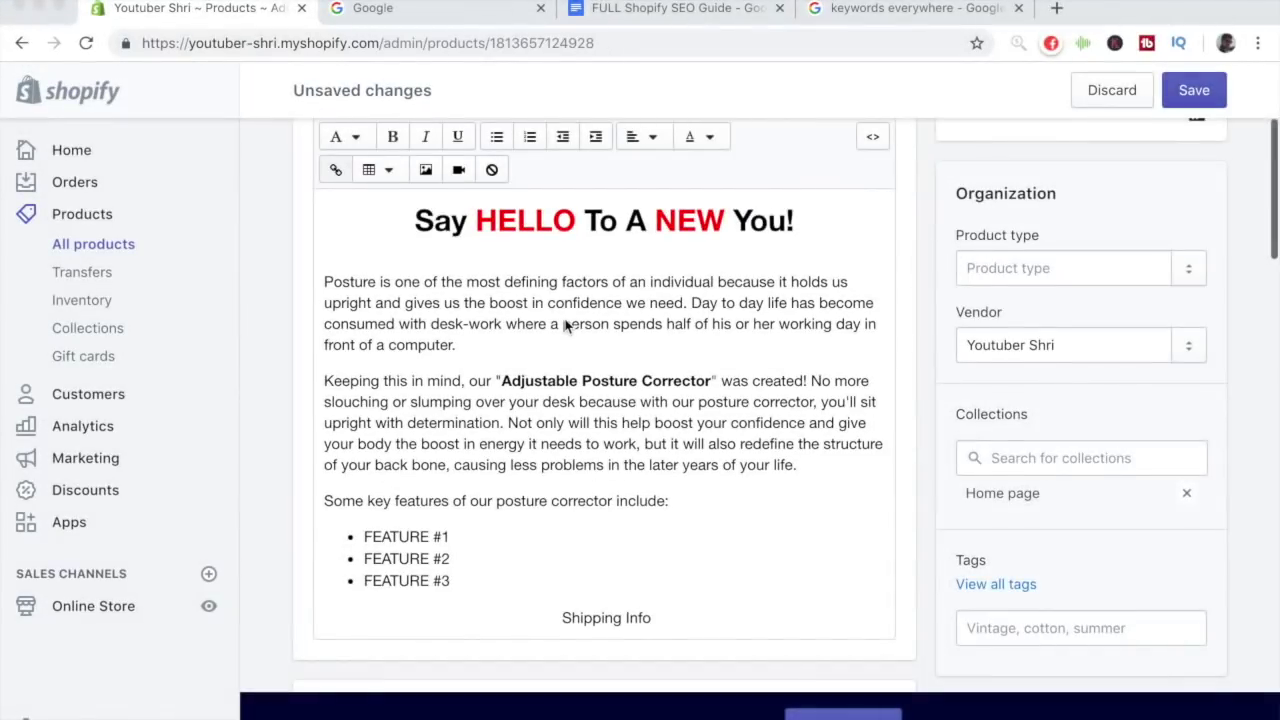
Examine the rewritten product description, its "Say HELLO To A NEW You!" headline and the available heading styles.
{"action": "scroll", "coordinate": [564, 324], "scroll_direction": "down", "scroll_amount": 1}
{"action": "scroll", "coordinate": [564, 324], "scroll_direction": "up", "scroll_amount": 1}
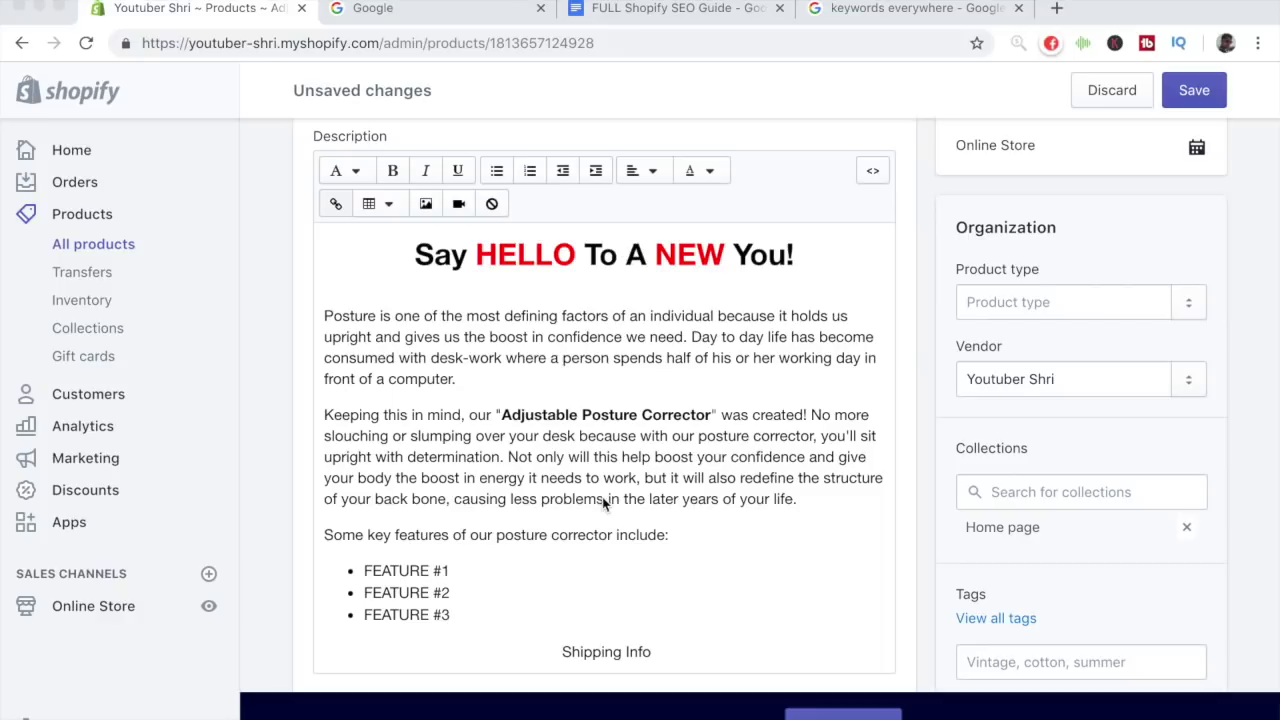
{"action": "left_click", "coordinate": [609, 371]}
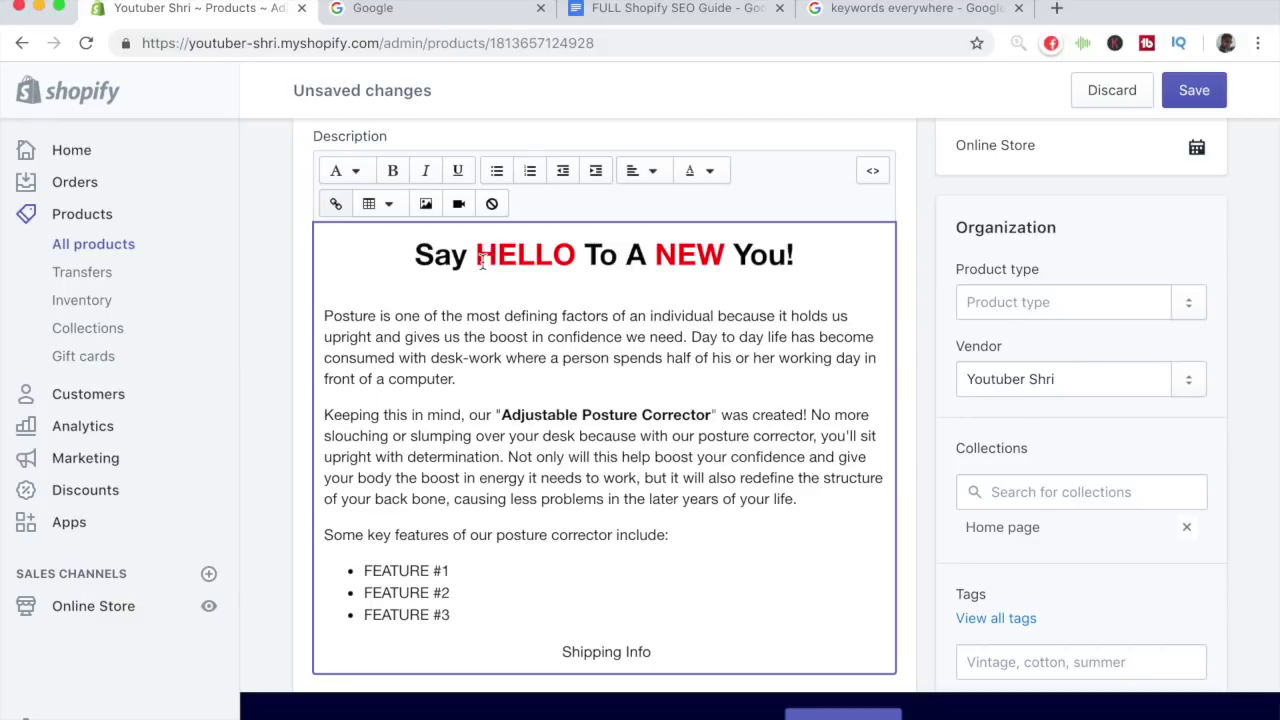
{"action": "left_click_drag", "start_coordinate": [414, 255], "coordinate": [920, 281]}
{"action": "left_click", "coordinate": [781, 284]}
{"action": "scroll", "coordinate": [555, 292], "scroll_direction": "up", "scroll_amount": 1}
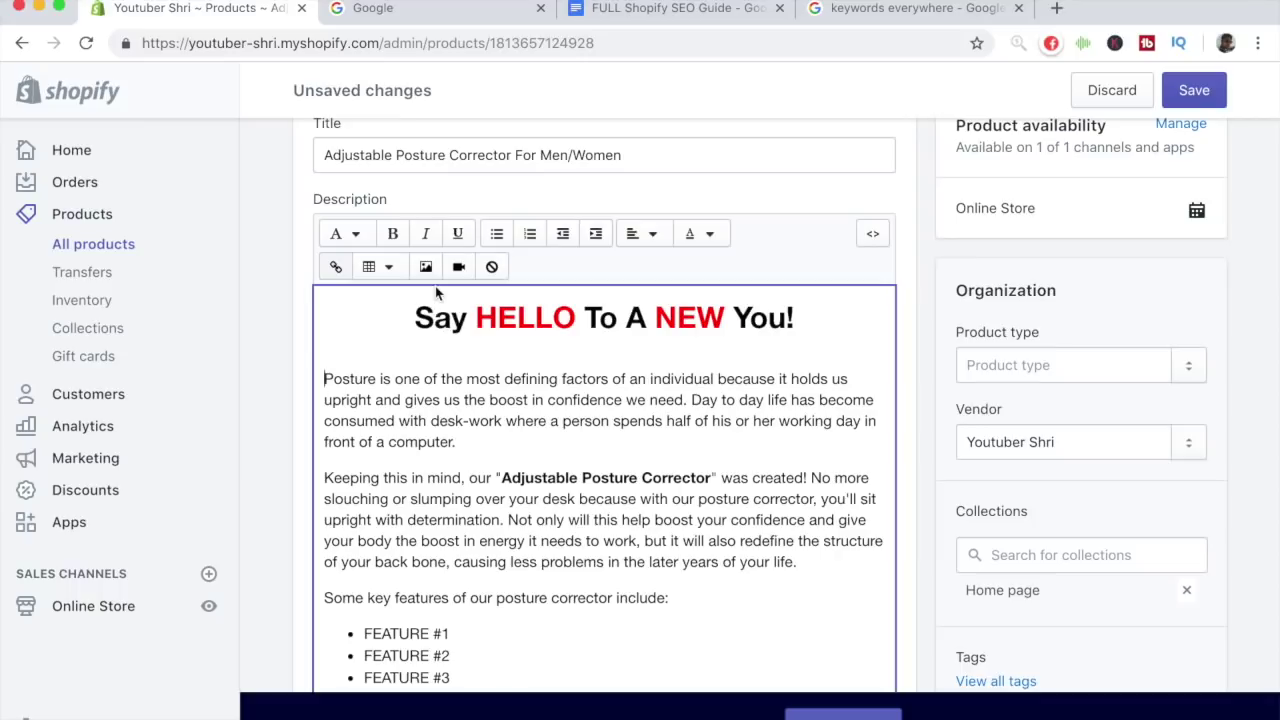
{"action": "left_click", "coordinate": [357, 240]}
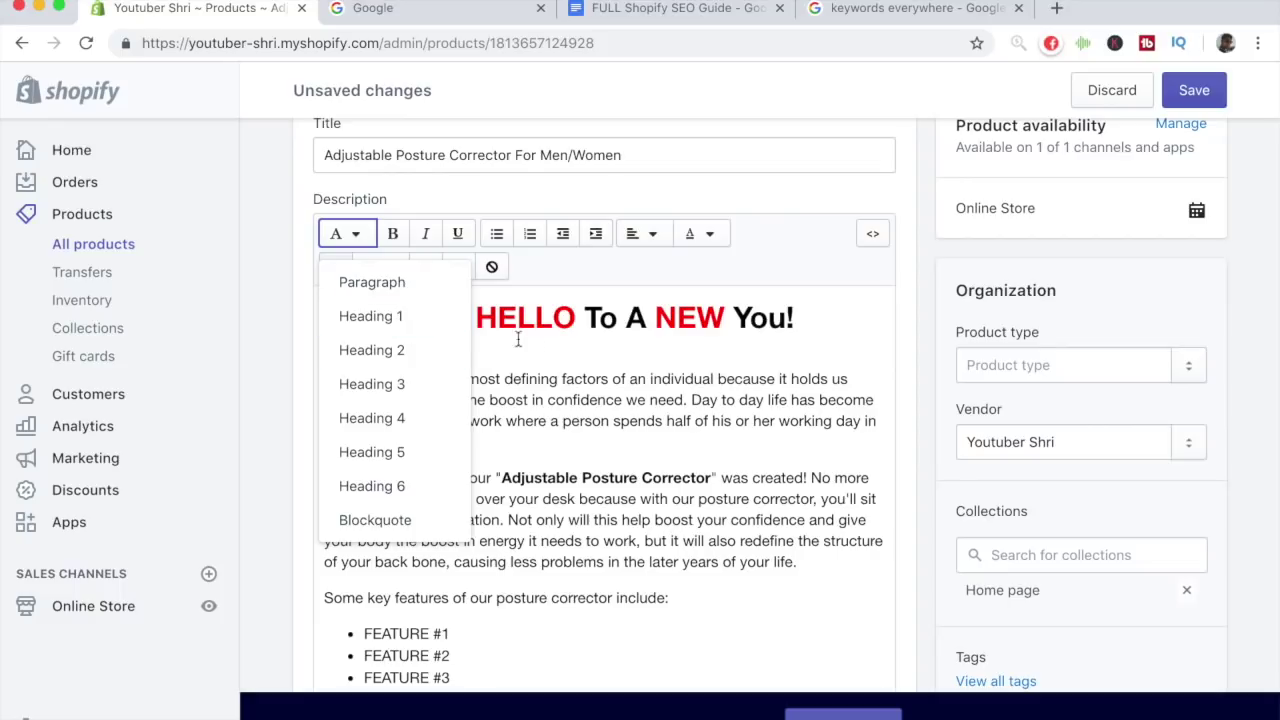
{"action": "left_click", "coordinate": [587, 360]}
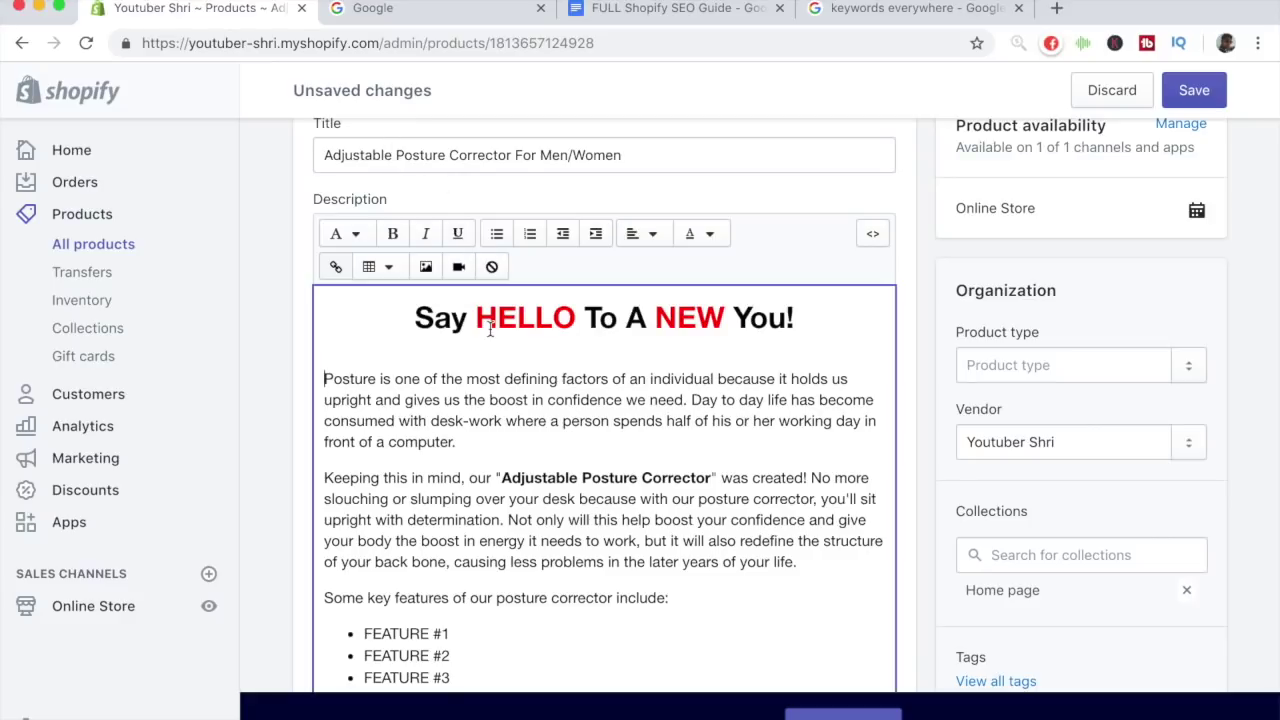
{"action": "scroll", "coordinate": [490, 330], "scroll_direction": "down", "scroll_amount": 1}
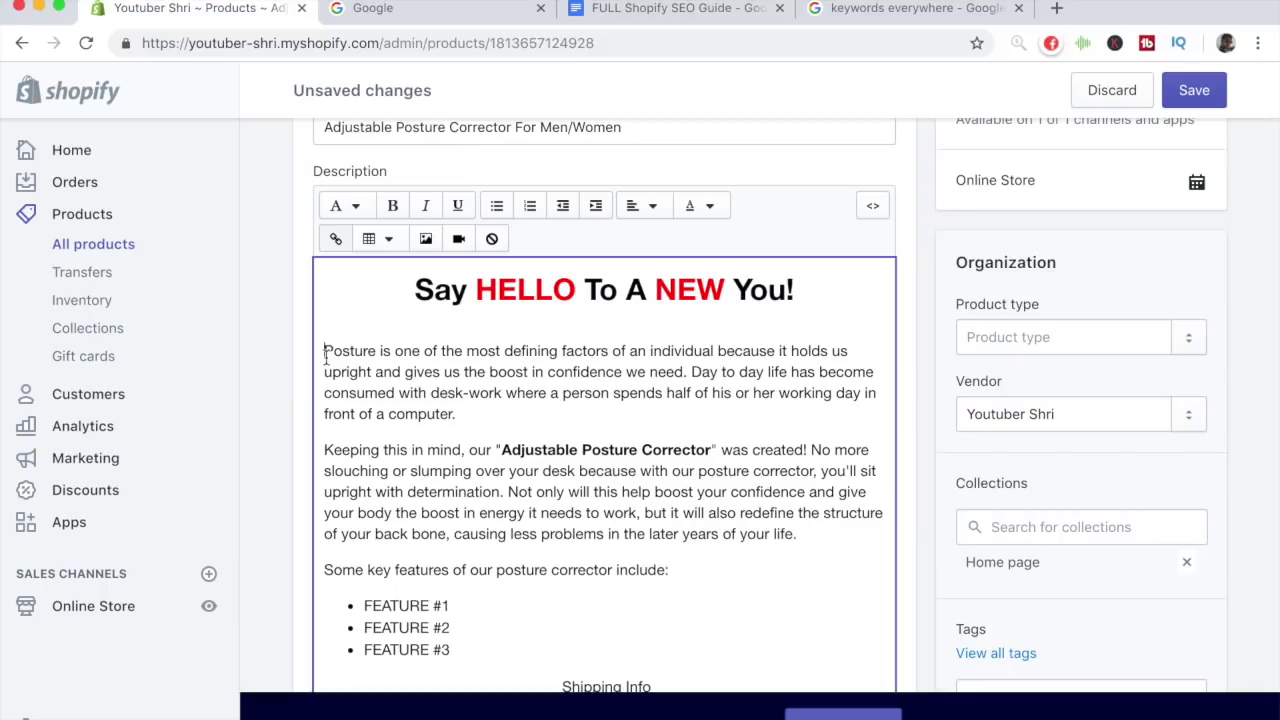
Review how the description's two opening paragraphs use the keywords "Adjustable Posture Corrector" and "posture corrector".
{"action": "left_click", "coordinate": [396, 392]}
{"action": "scroll", "coordinate": [380, 380], "scroll_direction": "down", "scroll_amount": 1}
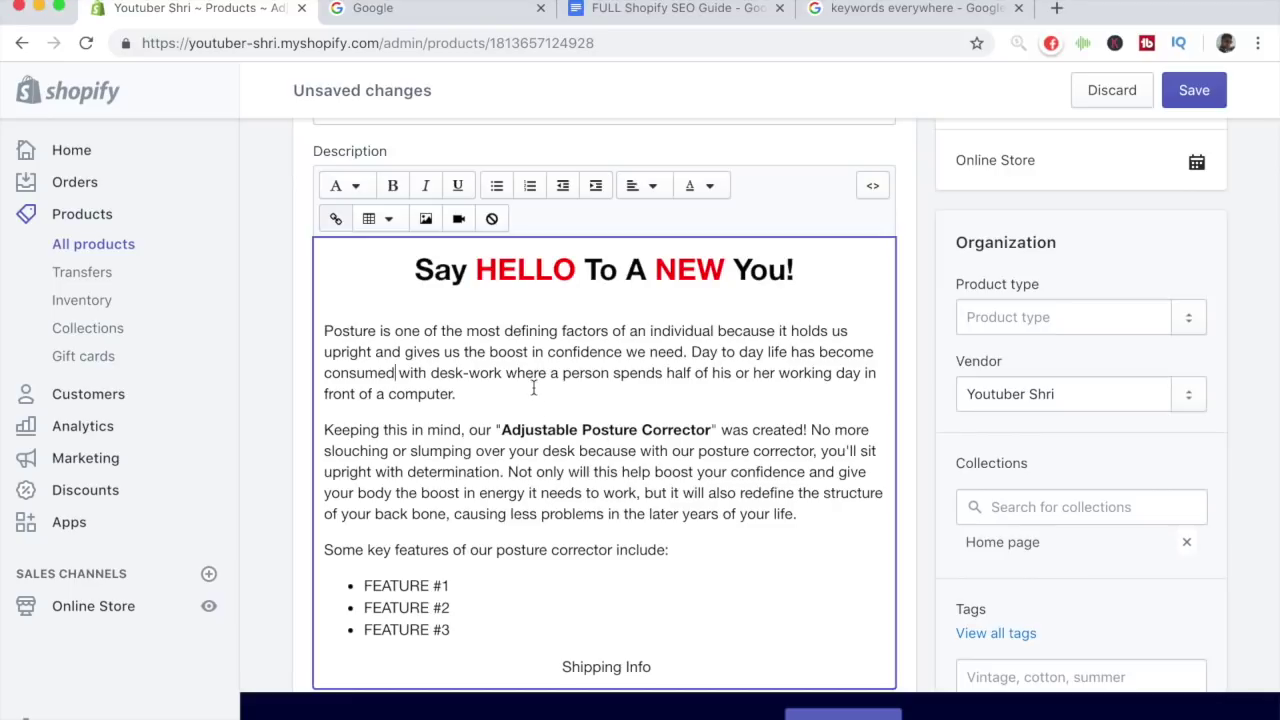
{"action": "scroll", "coordinate": [552, 426], "scroll_direction": "down", "scroll_amount": 1}
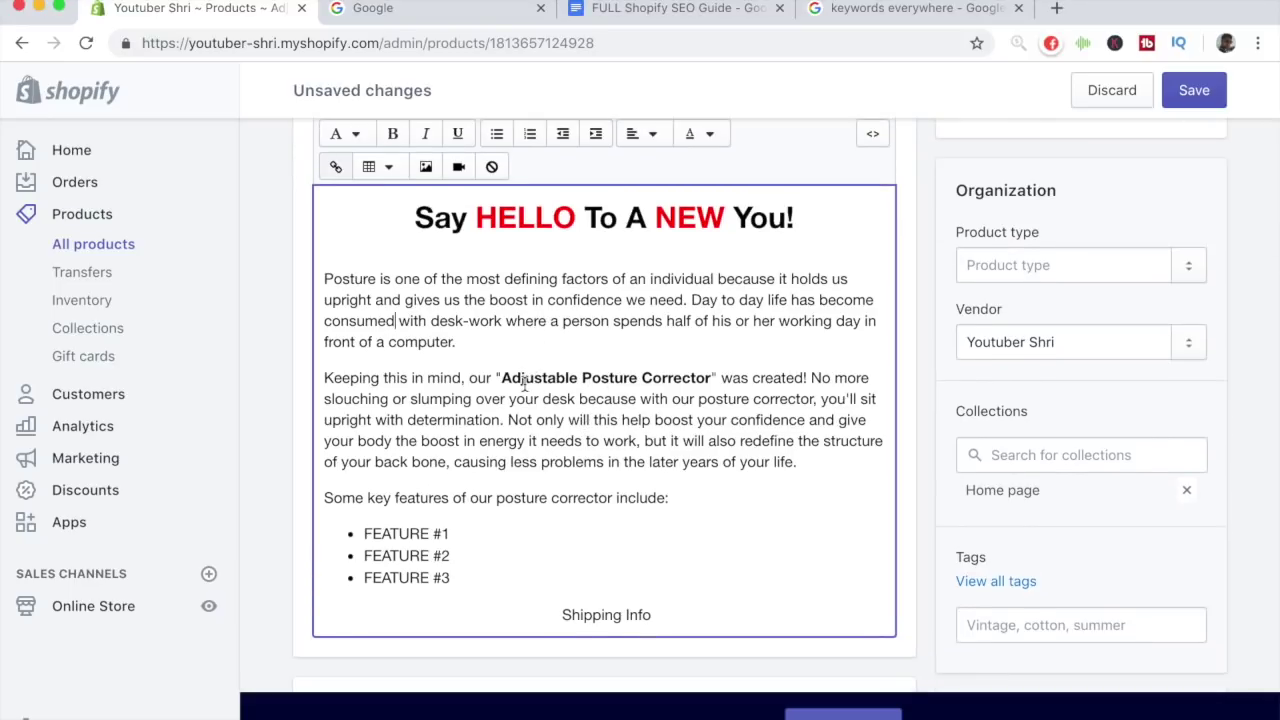
{"action": "scroll", "coordinate": [524, 384], "scroll_direction": "up", "scroll_amount": 1}
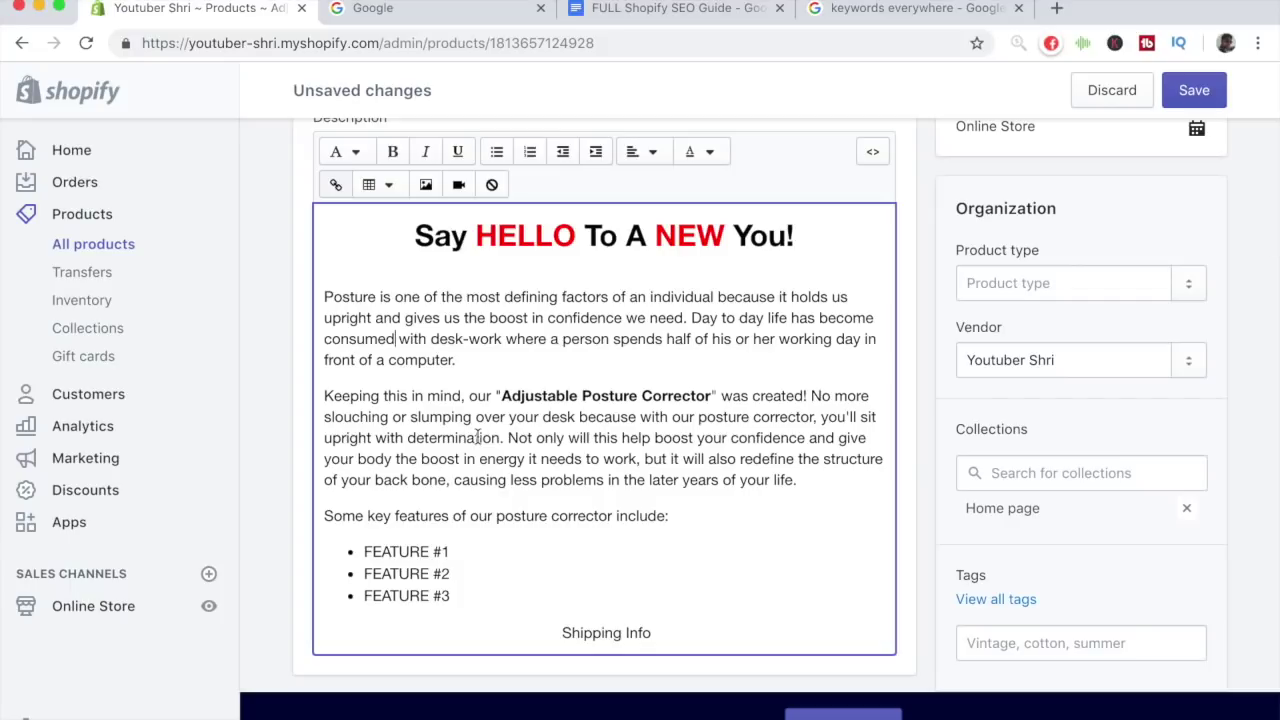
{"action": "scroll", "coordinate": [553, 393], "scroll_direction": "up", "scroll_amount": 2}
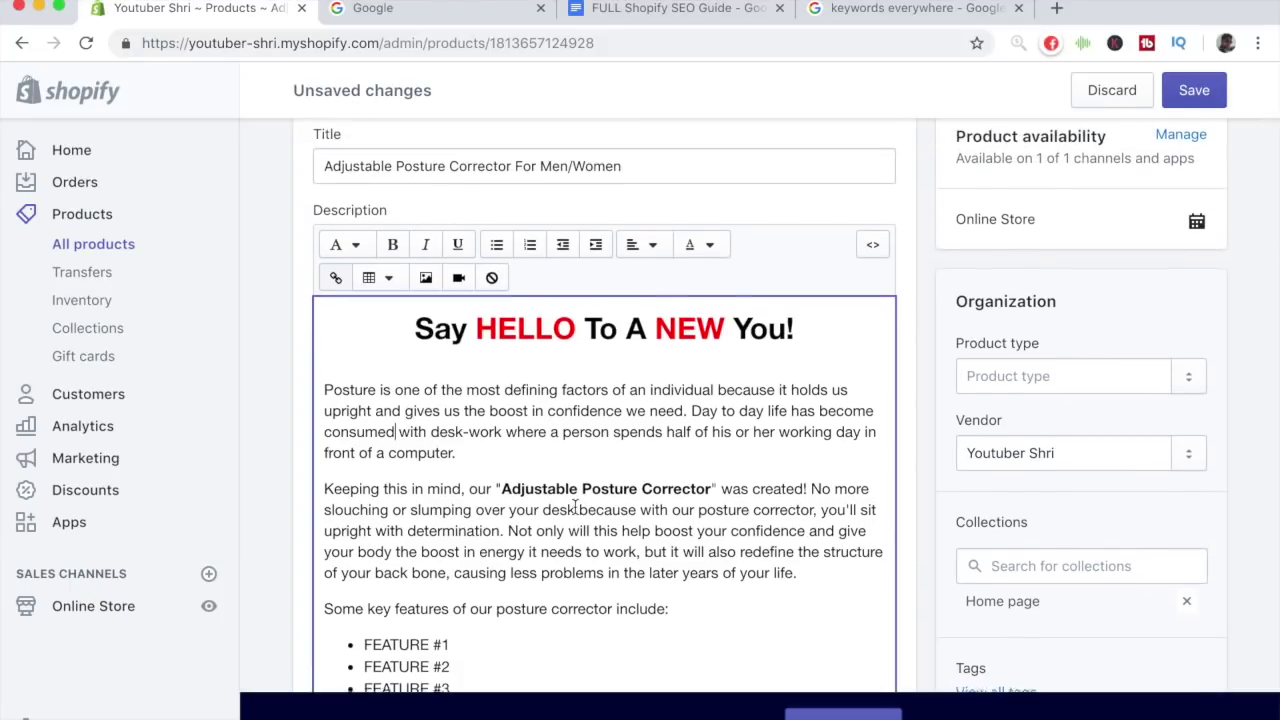
{"action": "scroll", "coordinate": [575, 505], "scroll_direction": "down", "scroll_amount": 1}
{"action": "left_click_drag", "start_coordinate": [501, 467], "coordinate": [711, 461]}
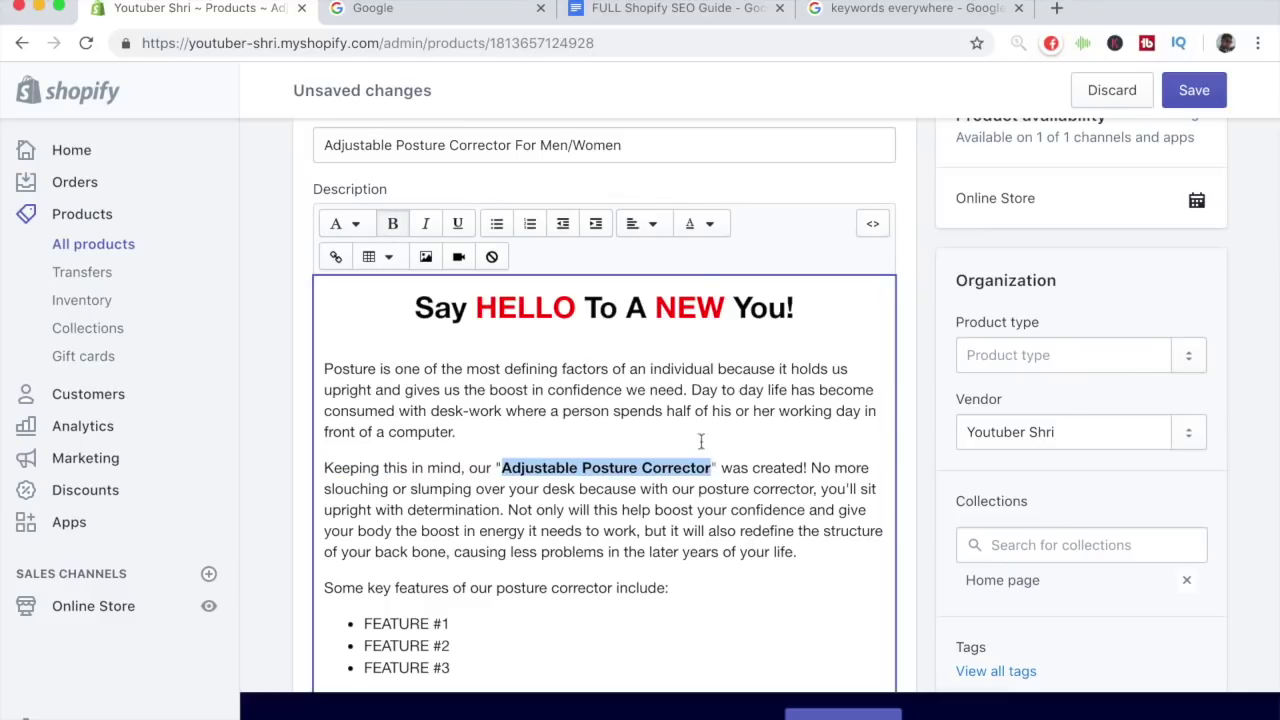
{"action": "triple_click", "coordinate": [654, 302]}
{"action": "left_click", "coordinate": [654, 302]}
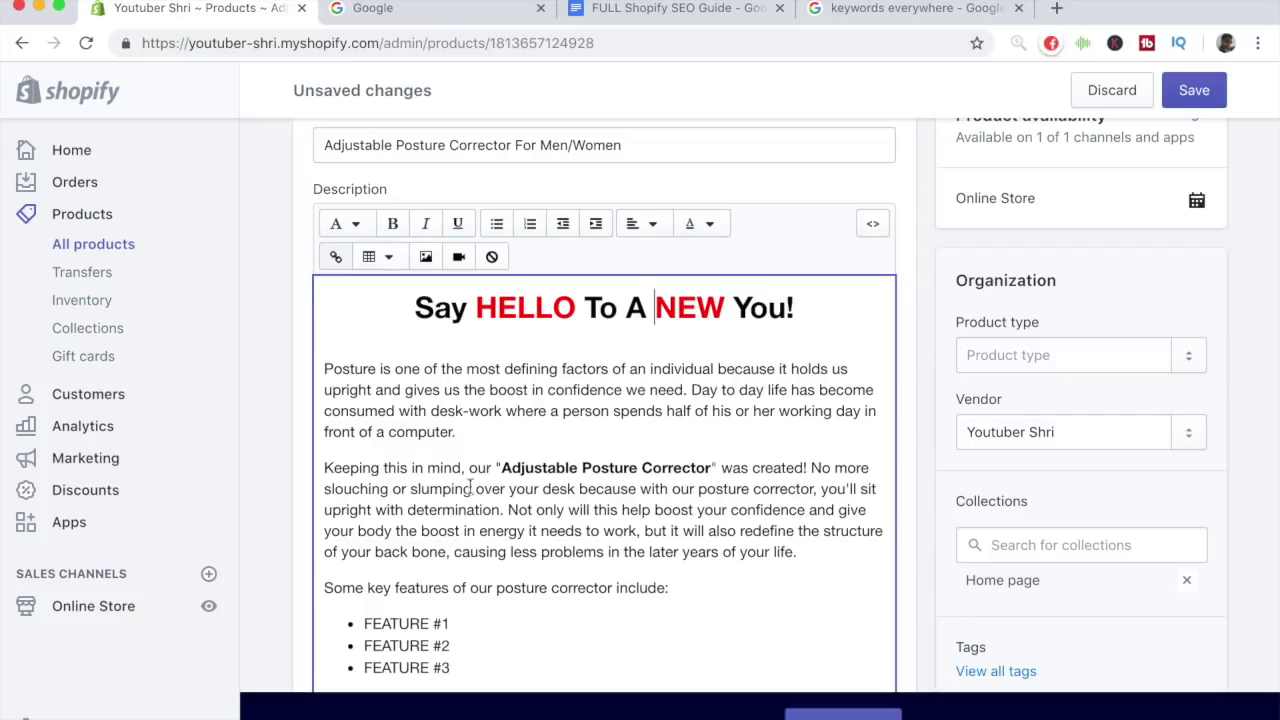
{"action": "scroll", "coordinate": [522, 492], "scroll_direction": "down", "scroll_amount": 1}
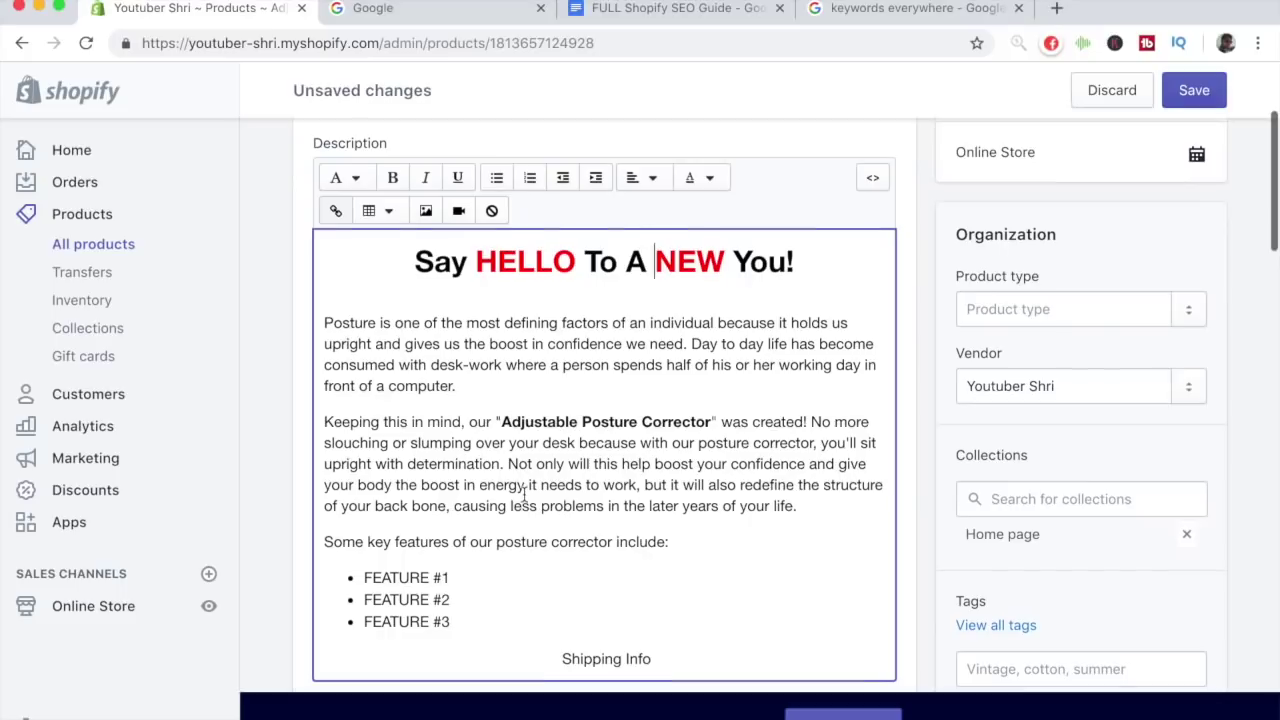
{"action": "left_click_drag", "start_coordinate": [698, 441], "coordinate": [818, 443]}
{"action": "left_click", "coordinate": [650, 442]}
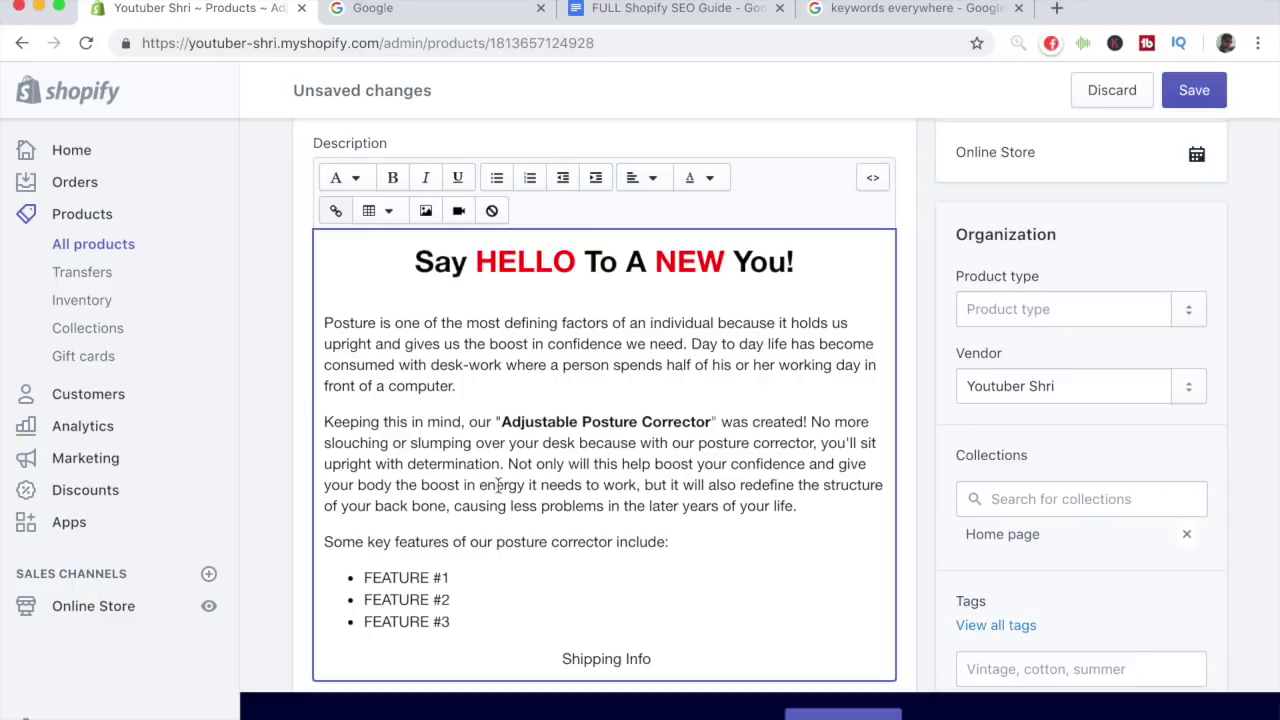
Examine the description's related terms such as "back bone", "slouching" and "slumping", the key features line and the text style options.
{"action": "scroll", "coordinate": [626, 537], "scroll_direction": "down", "scroll_amount": 1}
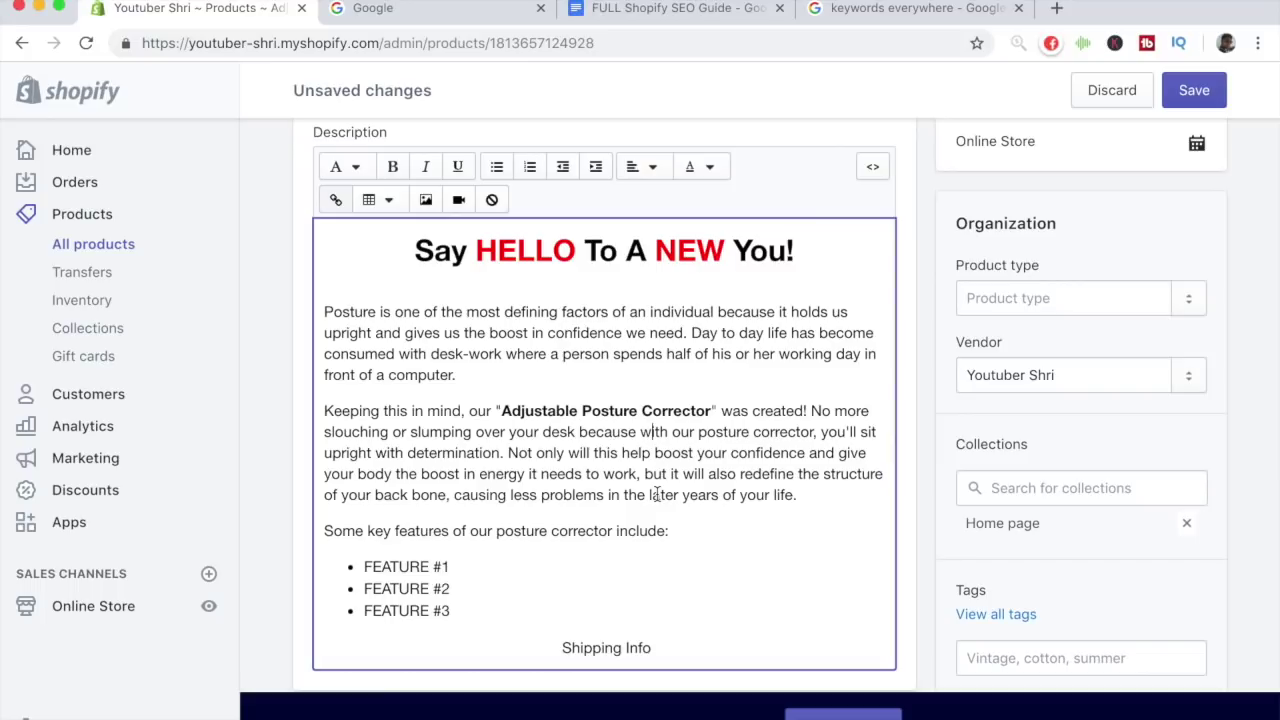
{"action": "scroll", "coordinate": [450, 320], "scroll_direction": "up", "scroll_amount": 1}
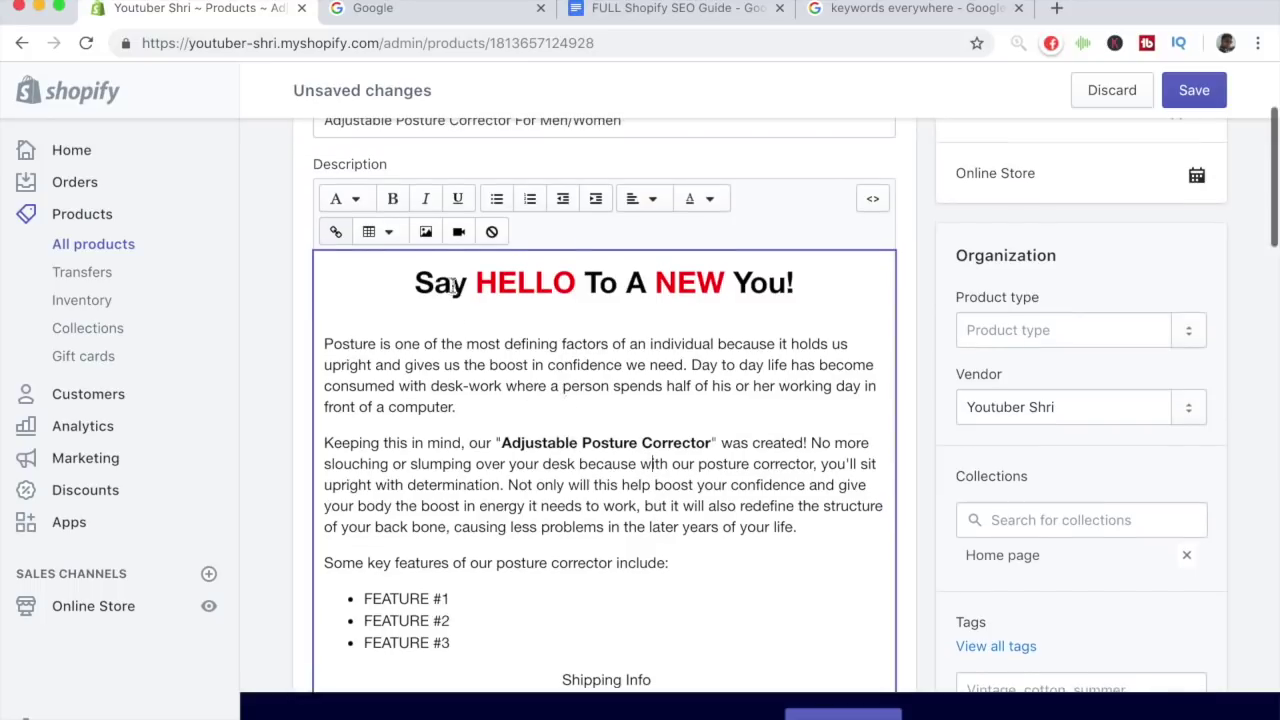
{"action": "scroll", "coordinate": [380, 190], "scroll_direction": "up", "scroll_amount": 1}
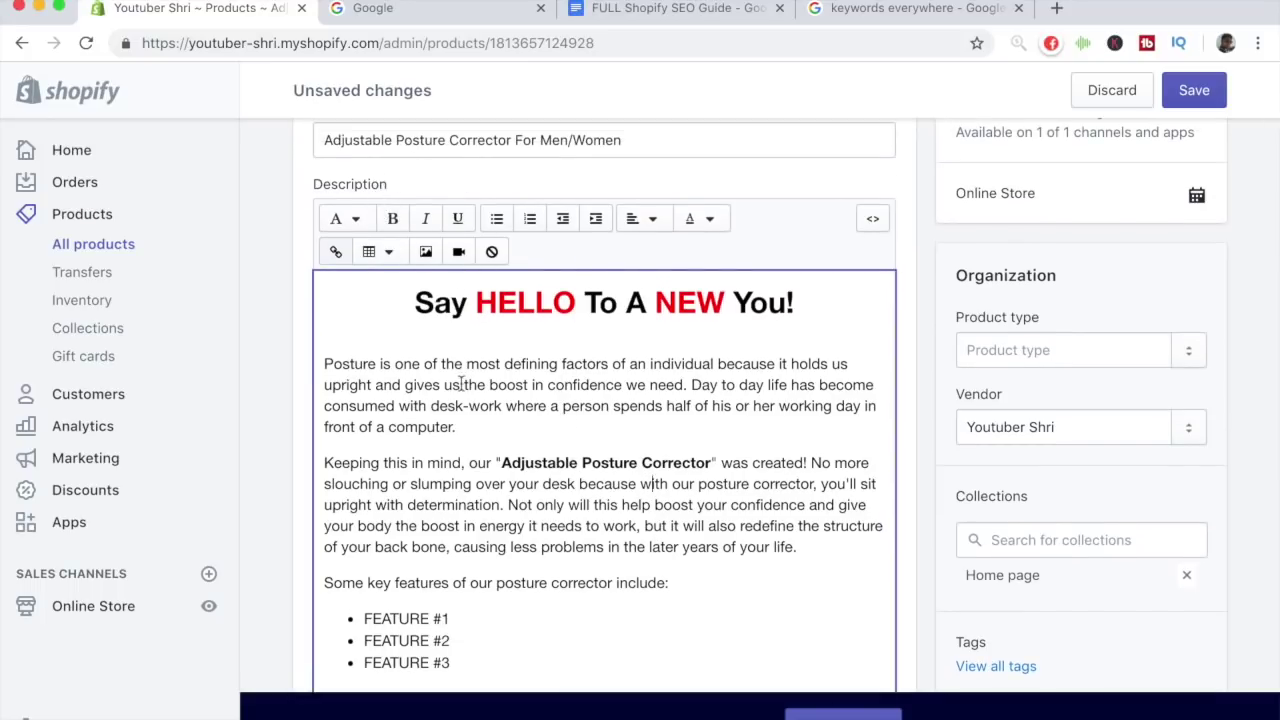
{"action": "scroll", "coordinate": [459, 440], "scroll_direction": "down", "scroll_amount": 1}
{"action": "left_click_drag", "start_coordinate": [444, 527], "coordinate": [374, 526]}
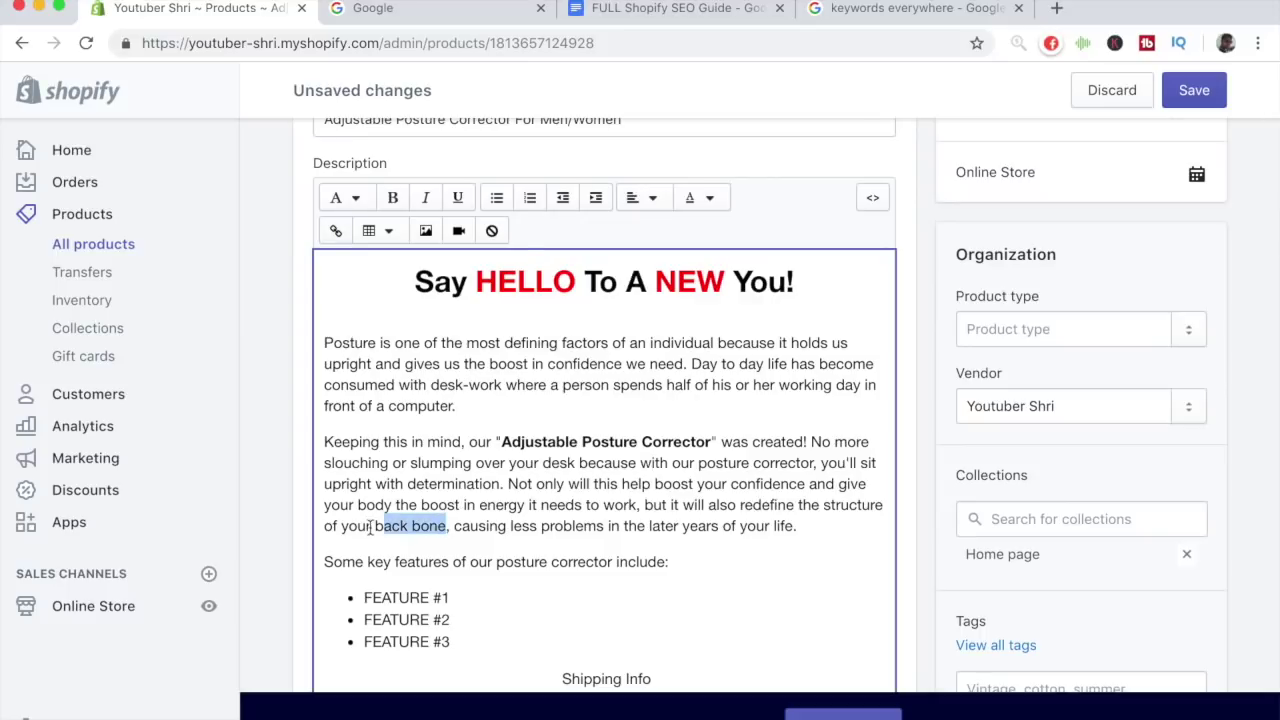
{"action": "left_click", "coordinate": [380, 526]}
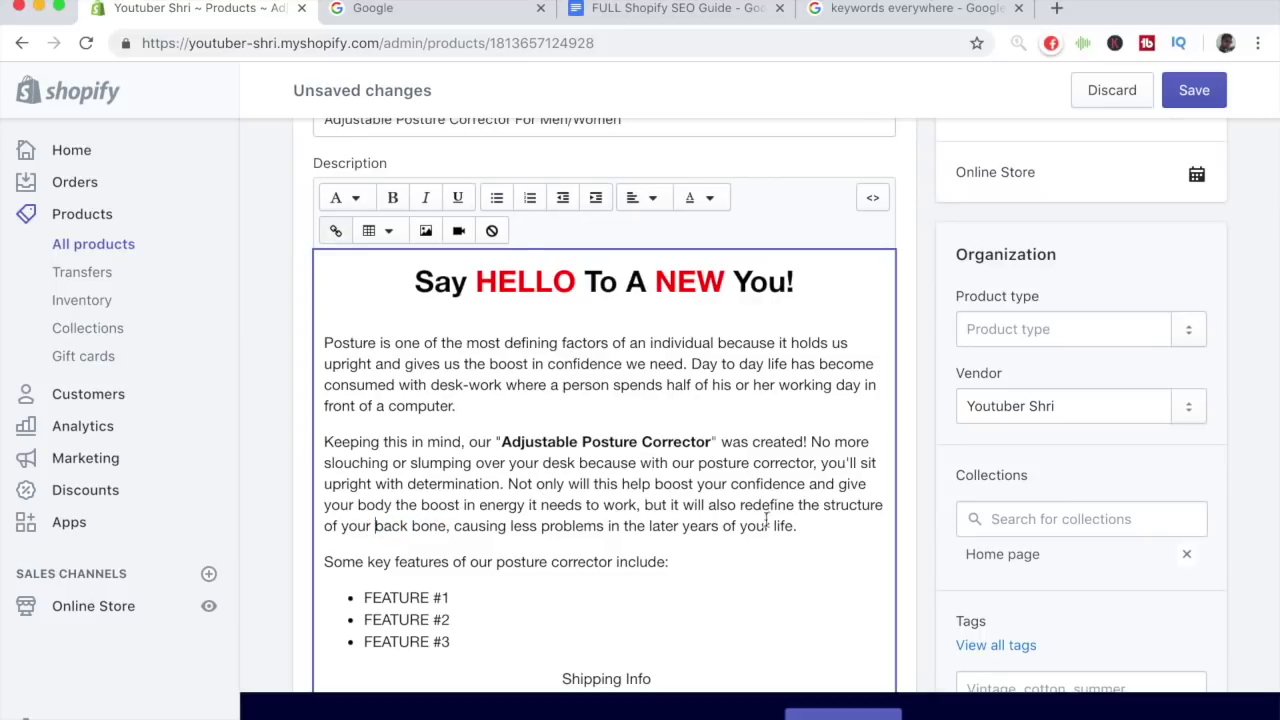
{"action": "double_click", "coordinate": [372, 464]}
{"action": "left_click", "coordinate": [411, 464]}
{"action": "double_click", "coordinate": [438, 463]}
{"action": "left_click", "coordinate": [438, 463]}
{"action": "scroll", "coordinate": [808, 587], "scroll_direction": "down", "scroll_amount": 2}
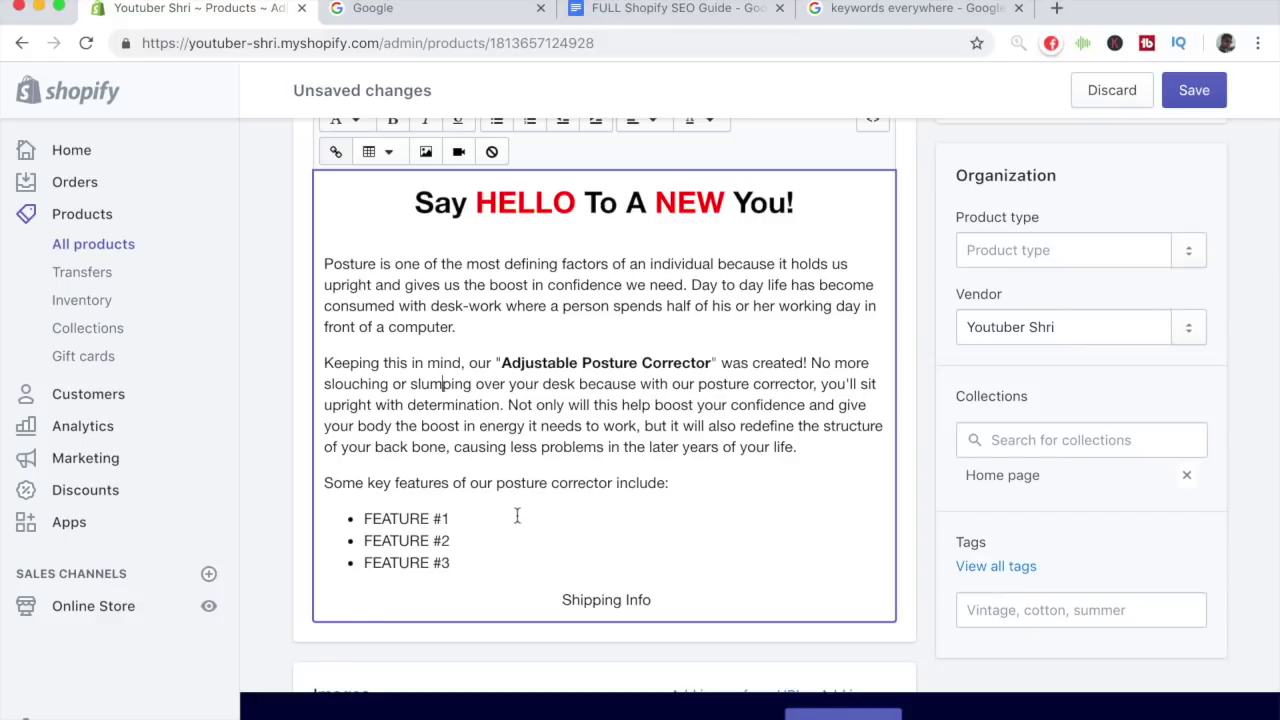
{"action": "left_click_drag", "start_coordinate": [613, 485], "coordinate": [494, 484]}
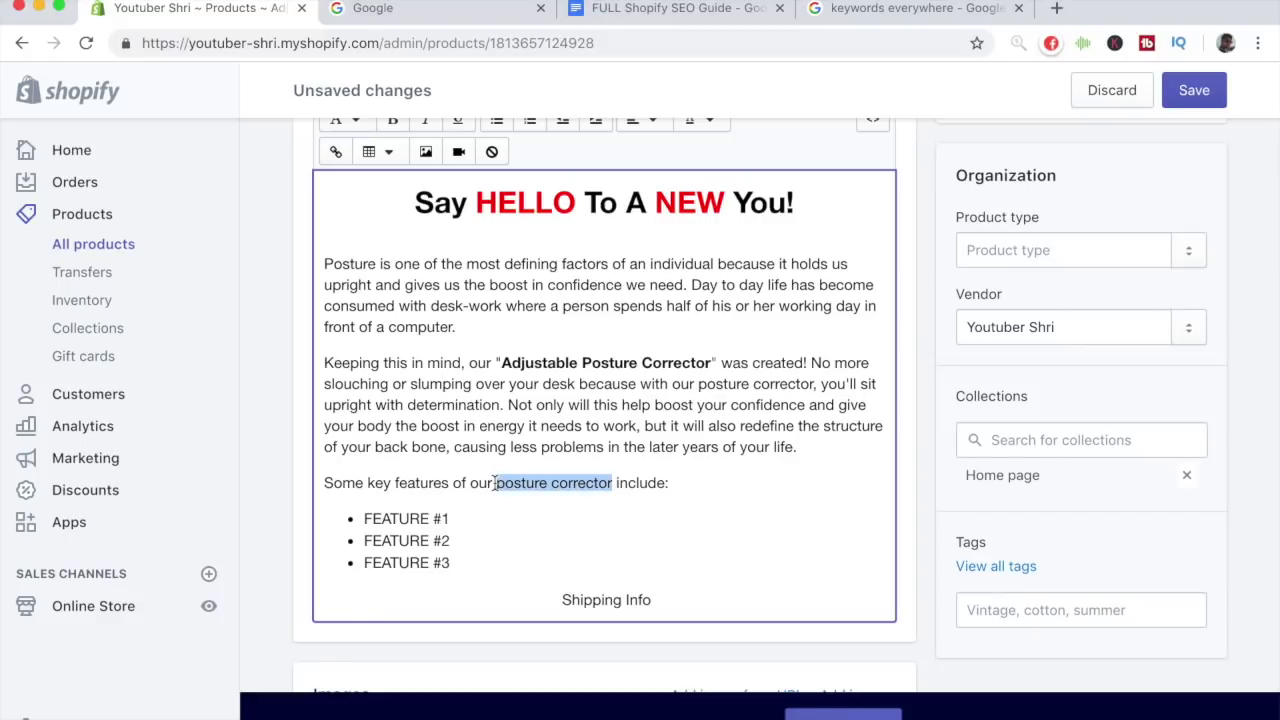
{"action": "left_click", "coordinate": [494, 484]}
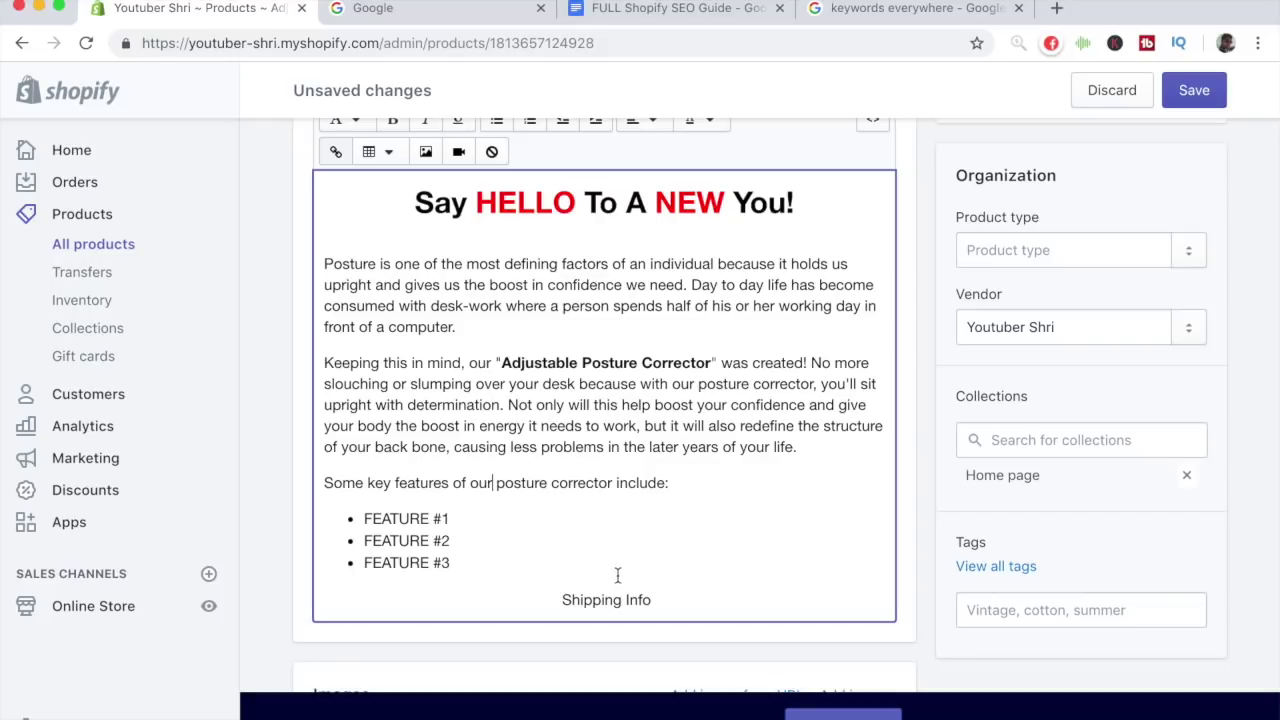
{"action": "scroll", "coordinate": [617, 575], "scroll_direction": "up", "scroll_amount": 1}
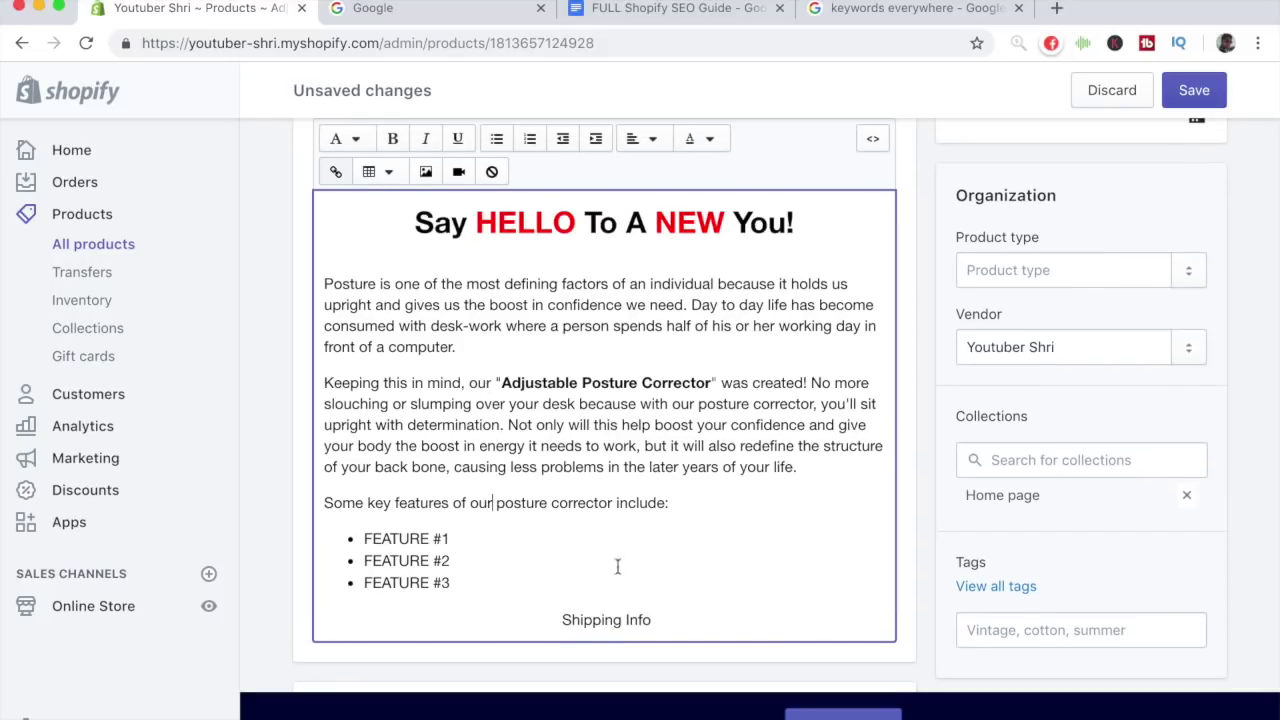
{"action": "scroll", "coordinate": [551, 432], "scroll_direction": "up", "scroll_amount": 3}
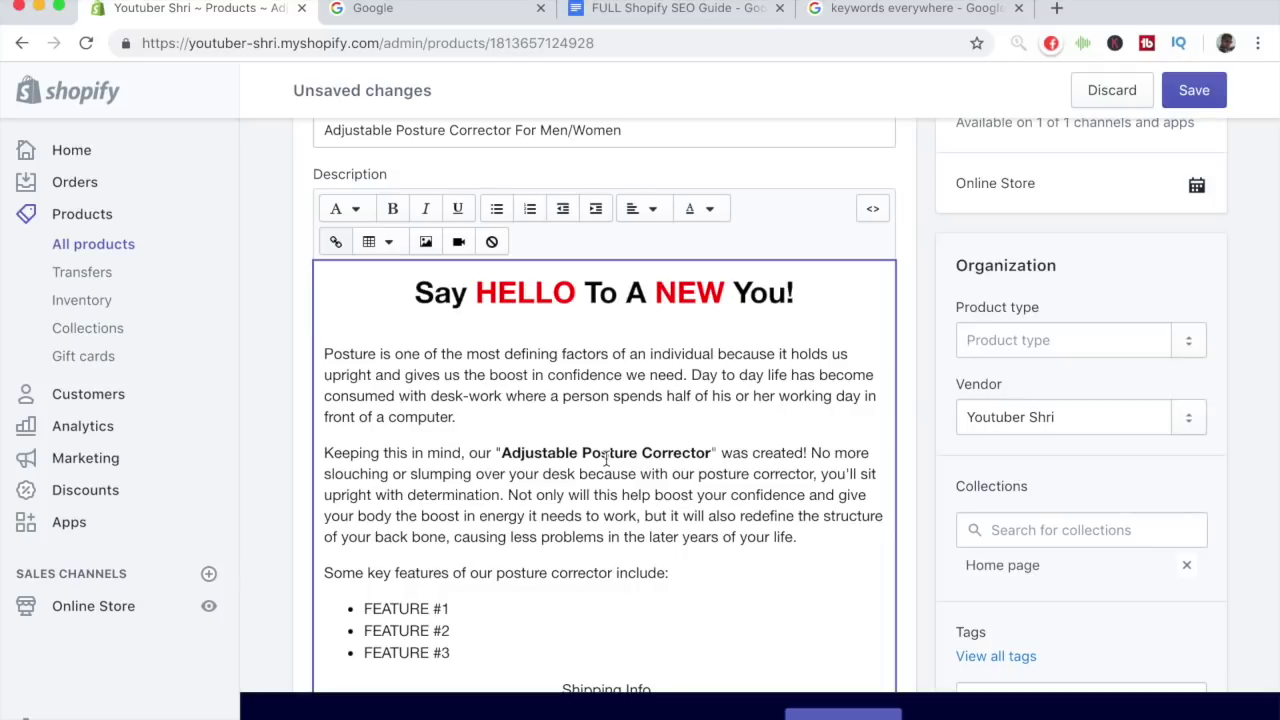
{"action": "left_click", "coordinate": [345, 210]}
{"action": "left_click", "coordinate": [346, 212]}
{"action": "scroll", "coordinate": [541, 389], "scroll_direction": "down", "scroll_amount": 1}
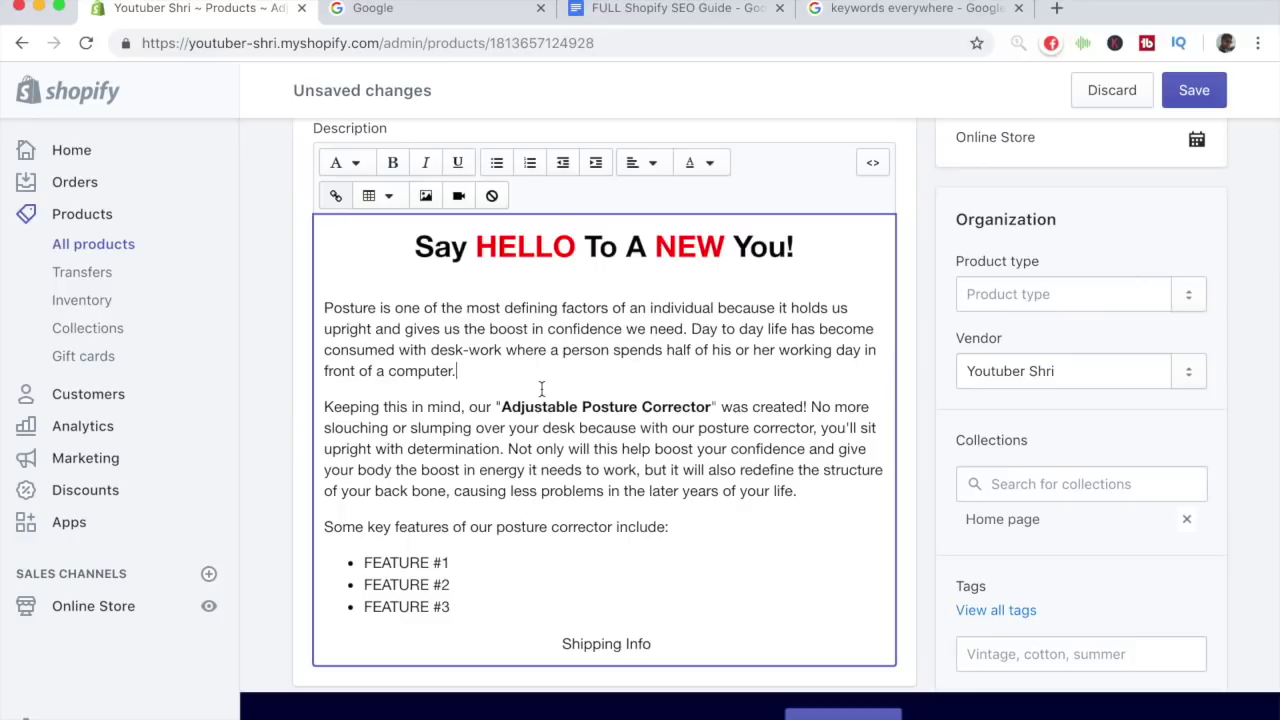
Review the product's search engine listing preview, including where its description text is cut off.
{"action": "scroll", "coordinate": [541, 389], "scroll_direction": "down", "scroll_amount": 15}
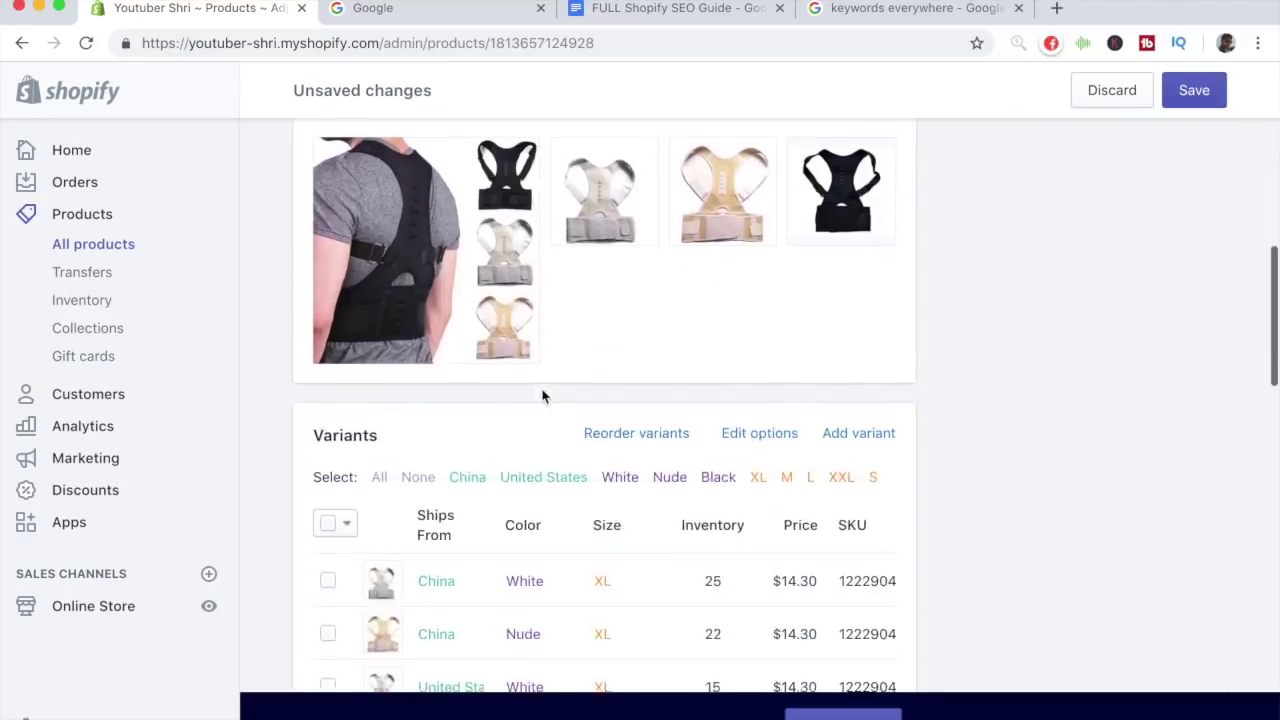
{"action": "scroll", "coordinate": [541, 397], "scroll_direction": "down", "scroll_amount": 10}
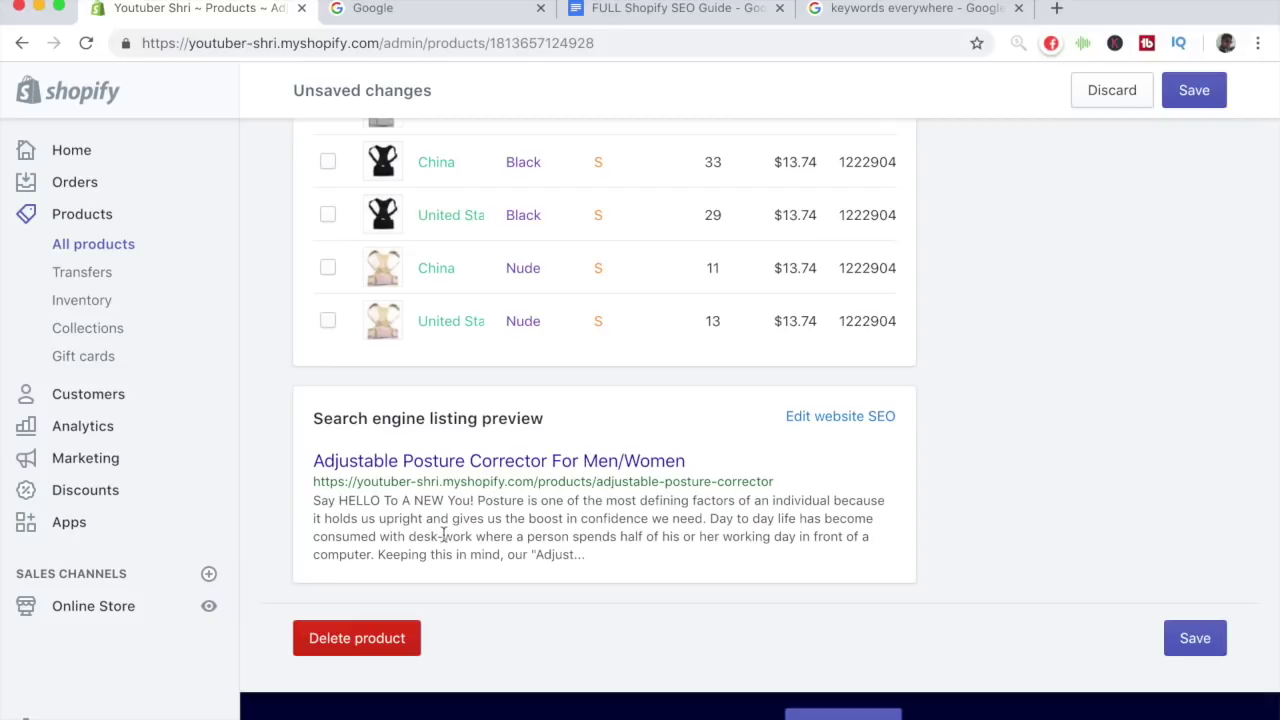
{"action": "scroll", "coordinate": [463, 551], "scroll_direction": "up", "scroll_amount": 15}
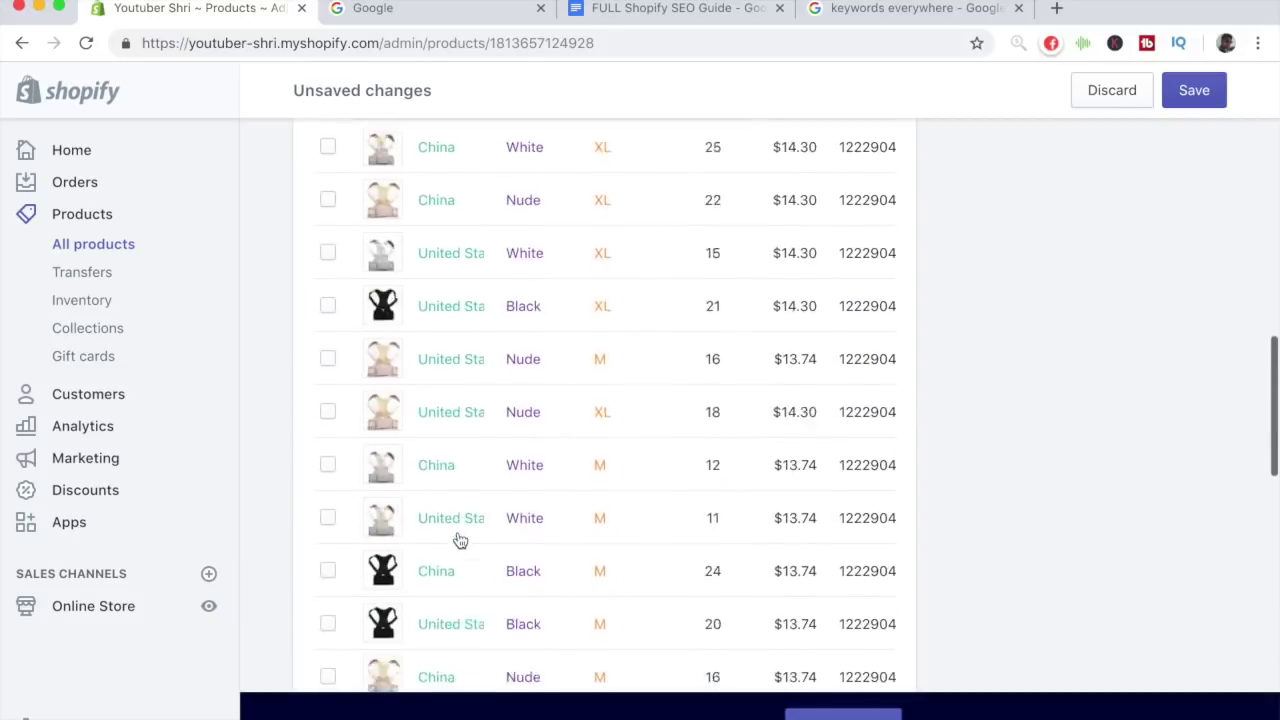
{"action": "scroll", "coordinate": [524, 413], "scroll_direction": "up", "scroll_amount": 4}
{"action": "scroll", "coordinate": [500, 331], "scroll_direction": "down", "scroll_amount": 20}
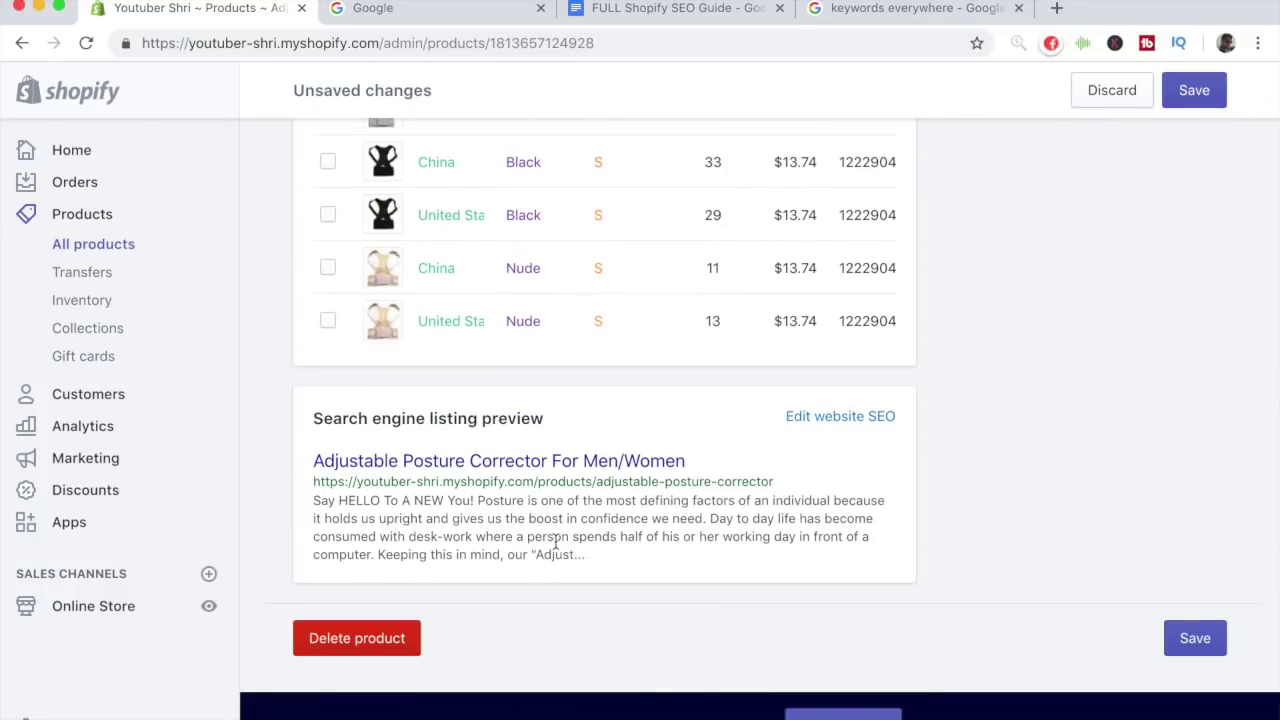
{"action": "left_click_drag", "start_coordinate": [536, 557], "coordinate": [584, 561]}
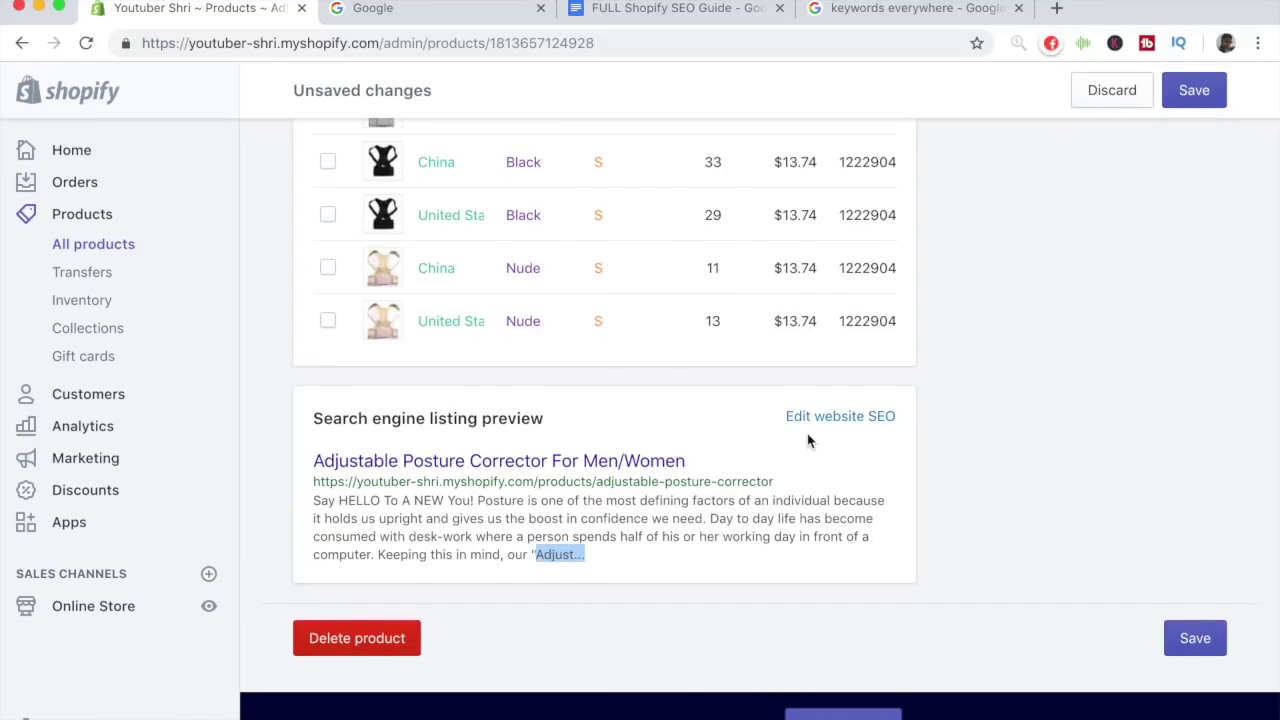
Open the product's website SEO fields for editing and check the page title's character usage.
{"action": "left_click", "coordinate": [828, 420]}
{"action": "scroll", "coordinate": [828, 425], "scroll_direction": "down", "scroll_amount": 5}
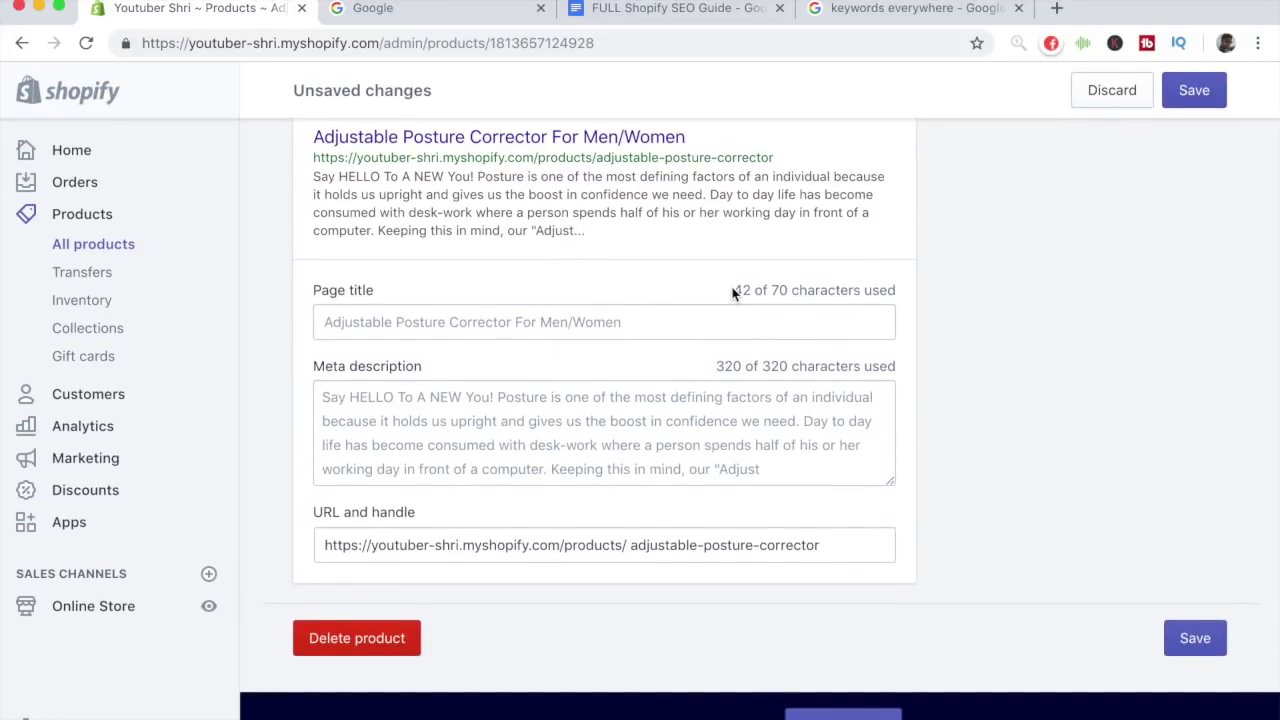
{"action": "left_click_drag", "start_coordinate": [733, 292], "coordinate": [872, 292]}
{"action": "left_click", "coordinate": [872, 292]}
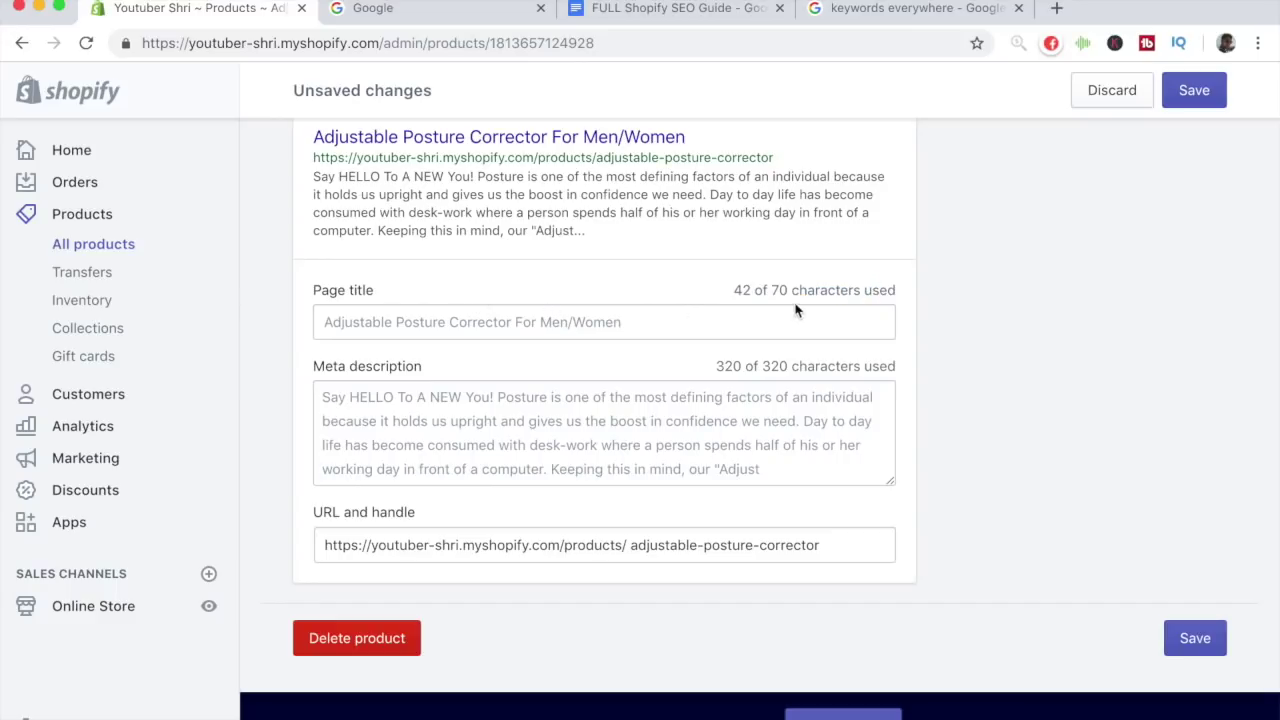
In the Google Docs guide, add item 2: "Whenever creating Page SEO title, you want to make sure that you use up ALL the characters for it".
{"action": "left_click", "coordinate": [706, 14]}
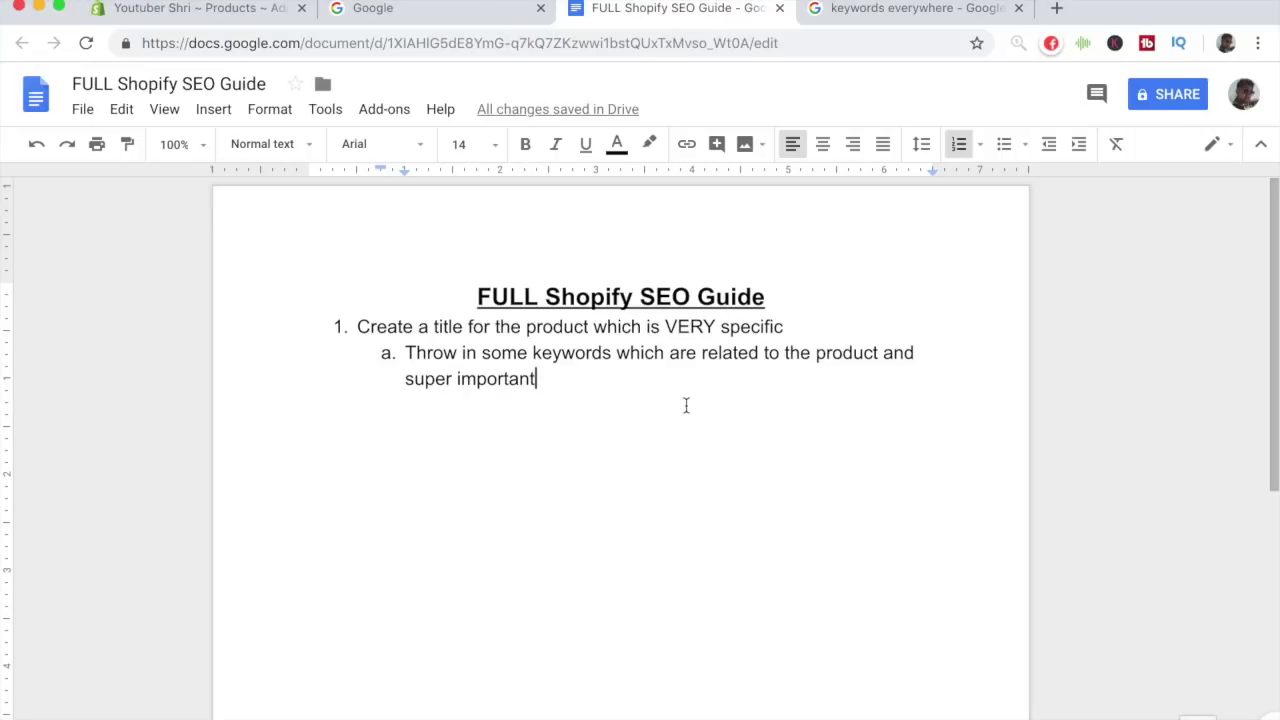
{"action": "key", "text": "Return"}
{"action": "key", "text": "shift+Tab"}
{"action": "type", "text": "Whenevr"}
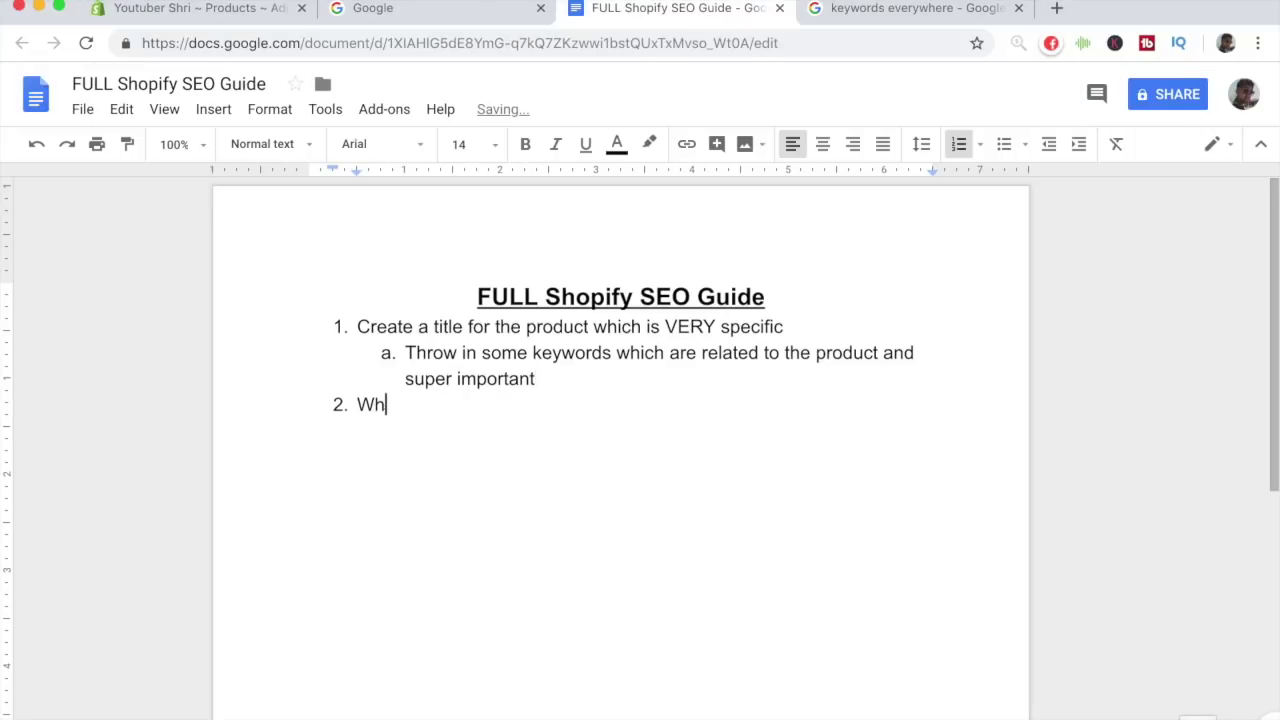
{"action": "key", "text": "BackSpace"}
{"action": "type", "text": "er creating Pae S"}
{"action": "key", "text": "BackSpace"}
{"action": "key", "text": "BackSpace"}
{"action": "key", "text": "BackSpace"}
{"action": "type", "text": "ge SEO tit"}
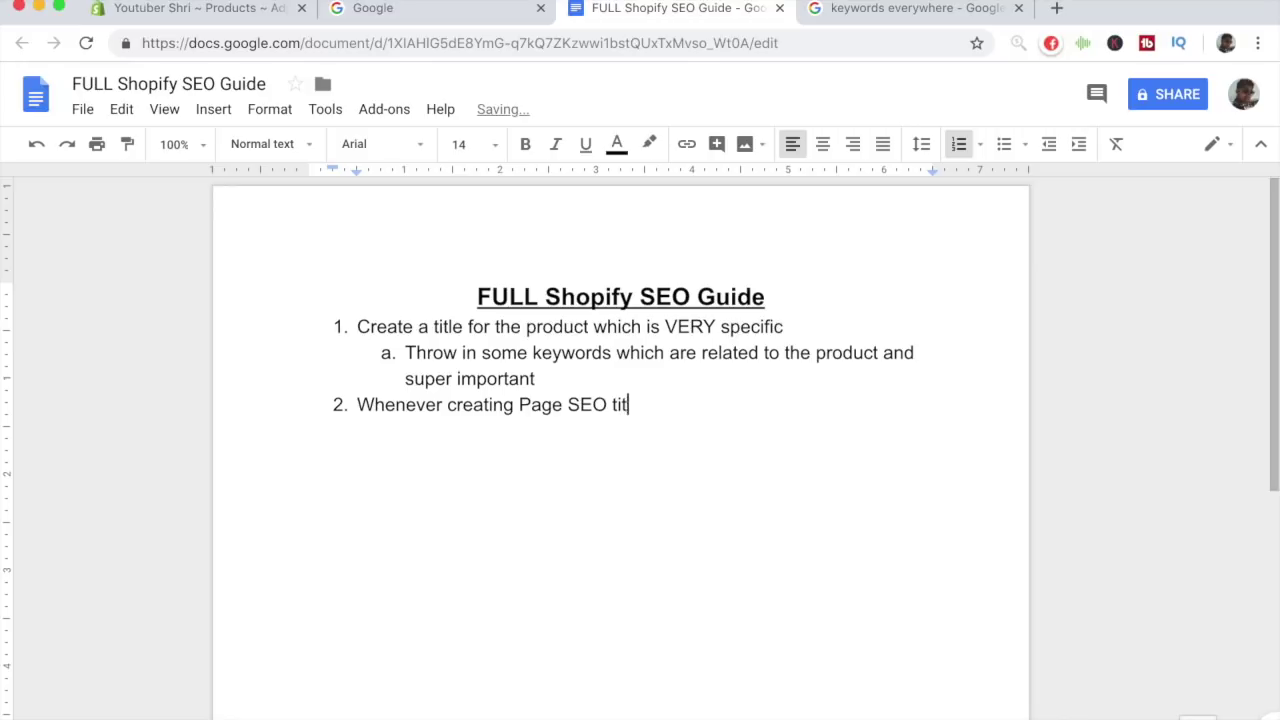
{"action": "type", "text": "le, you want to mak"}
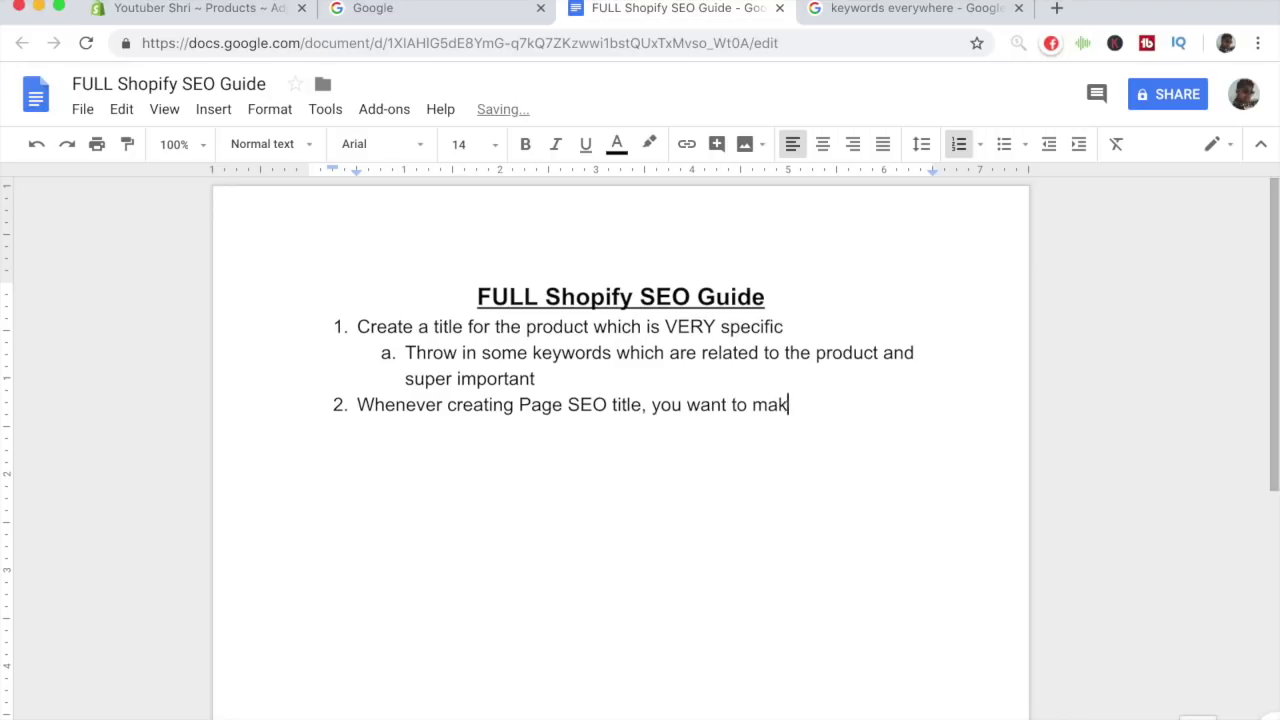
{"action": "type", "text": "e sure that you us"}
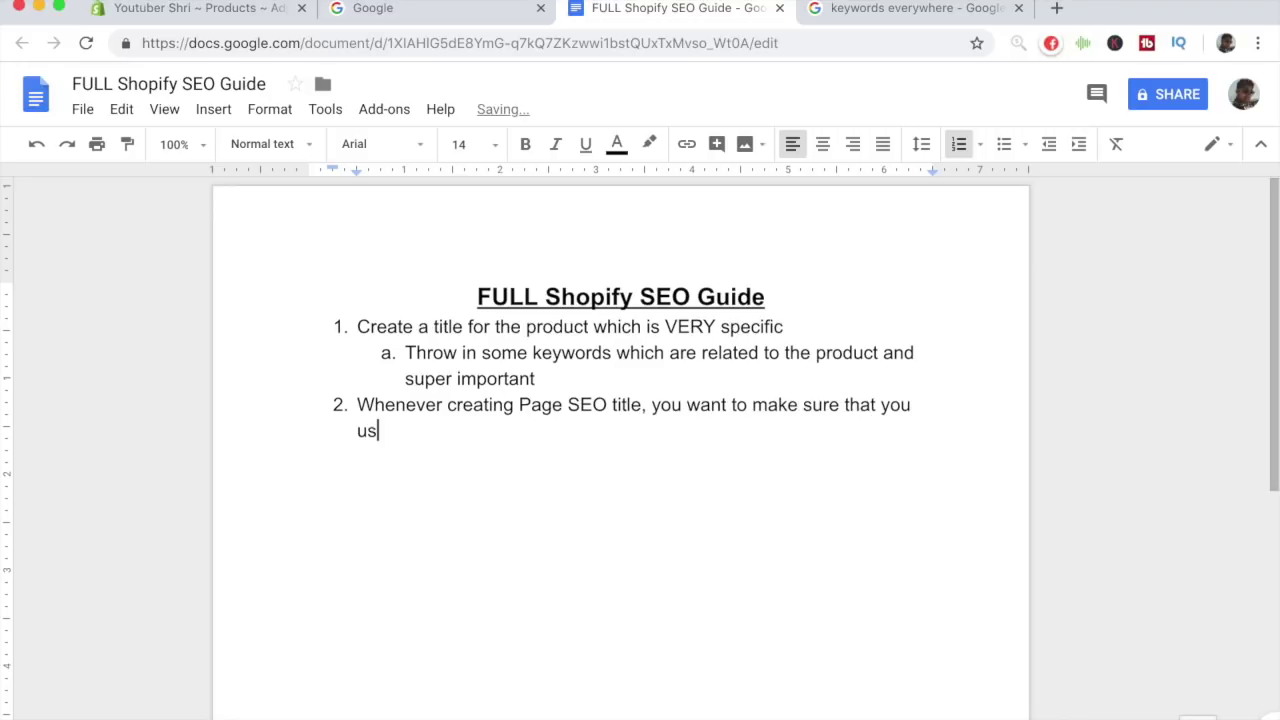
{"action": "type", "text": "e up ALL the cha"}
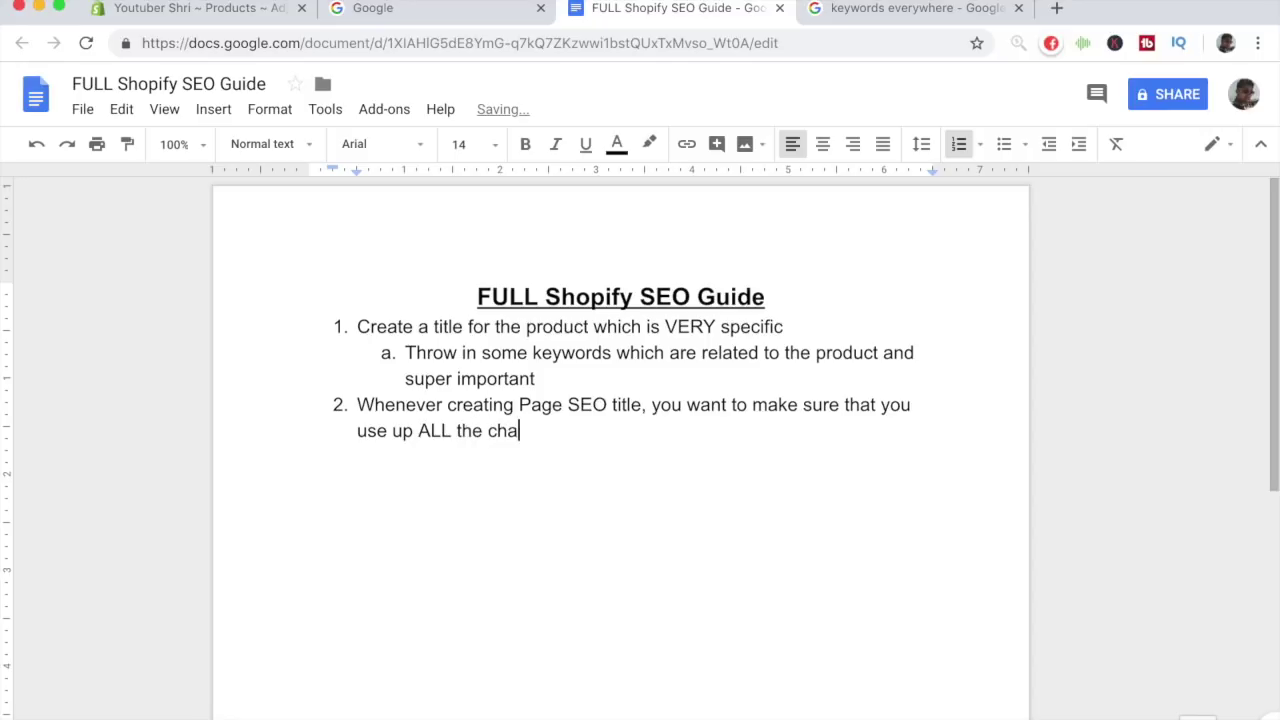
{"action": "type", "text": "racters for it"}
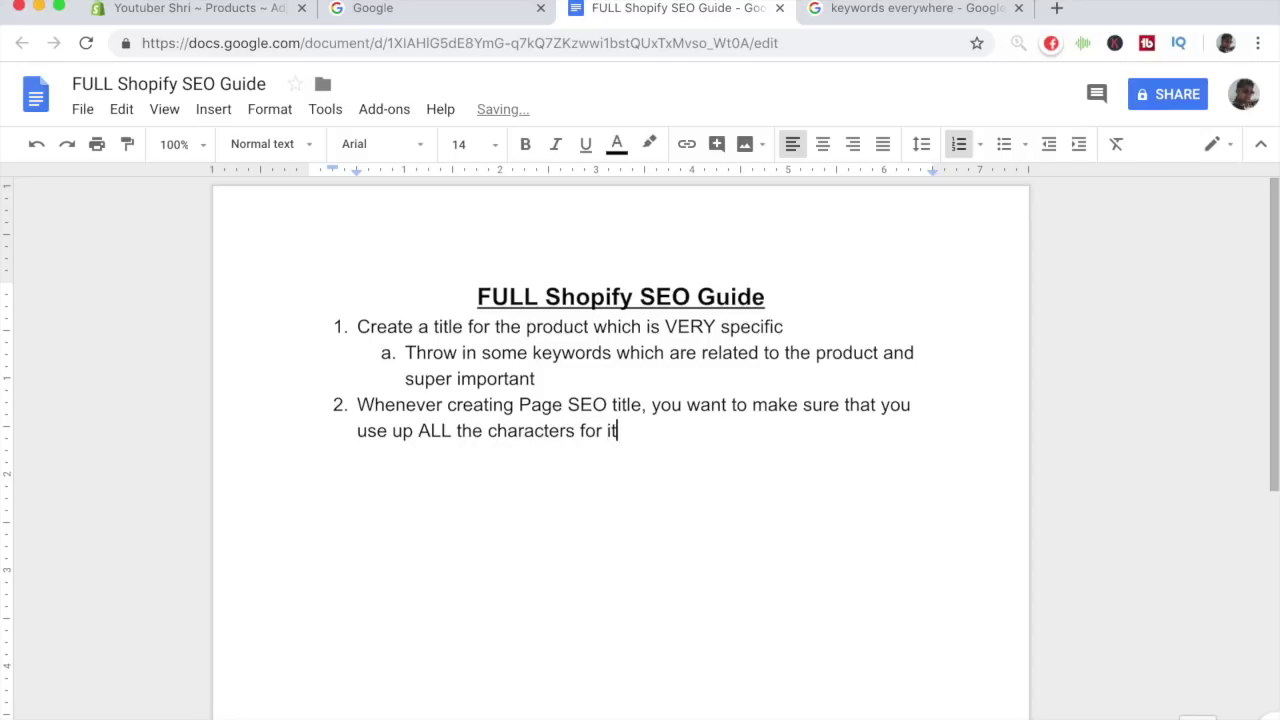
Check Google's keyword suggestions for "posture corrector" and append "Device" to the Shopify product's SEO page title.
{"action": "left_click", "coordinate": [196, 10]}
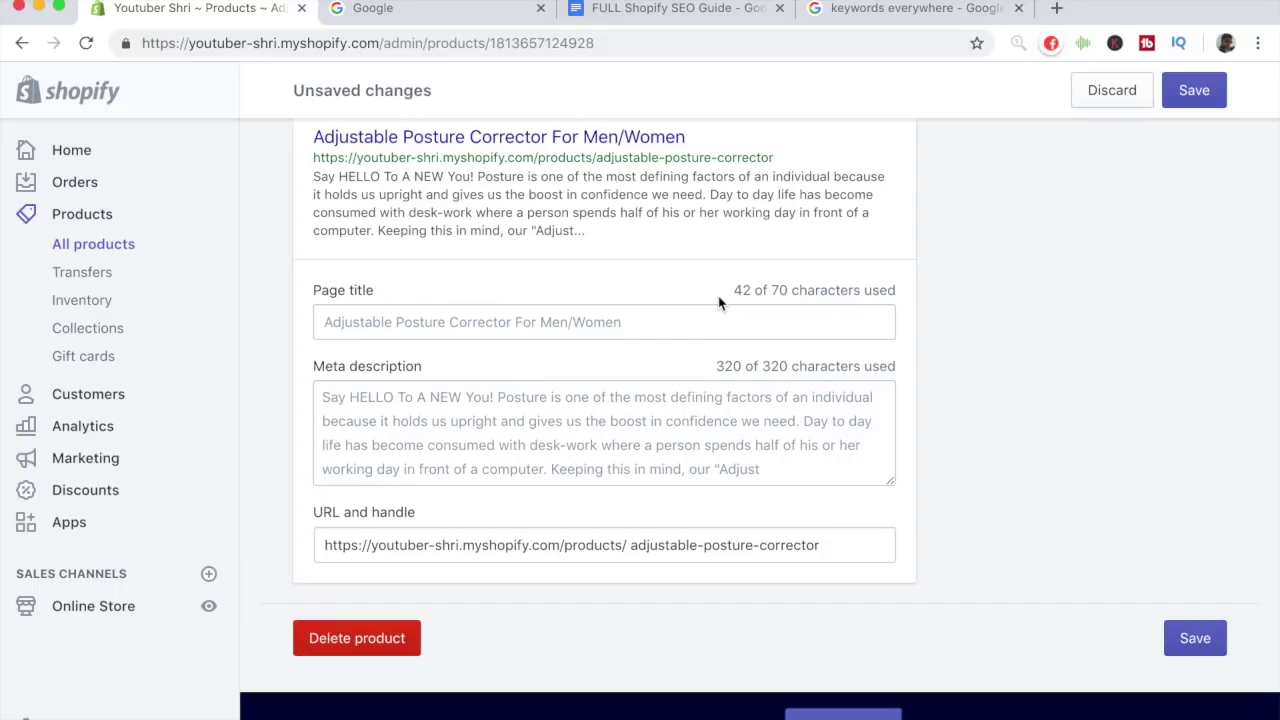
{"action": "left_click", "coordinate": [628, 320]}
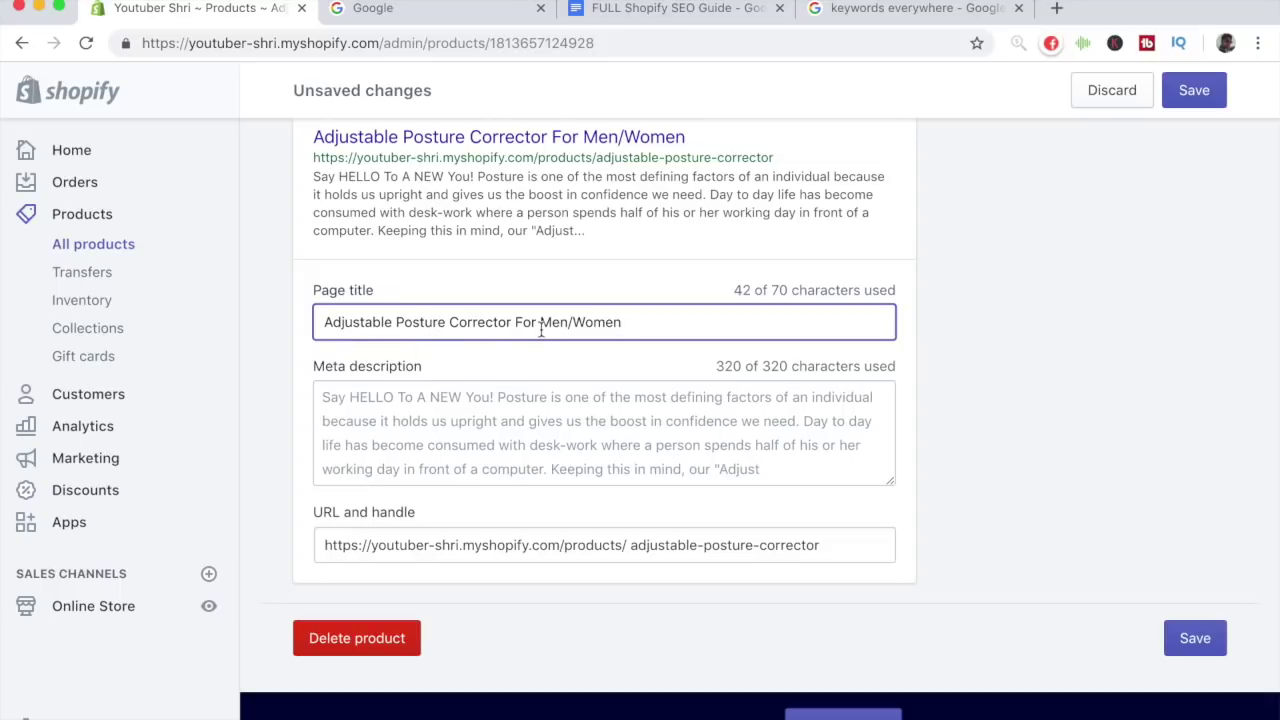
{"action": "left_click", "coordinate": [383, 14]}
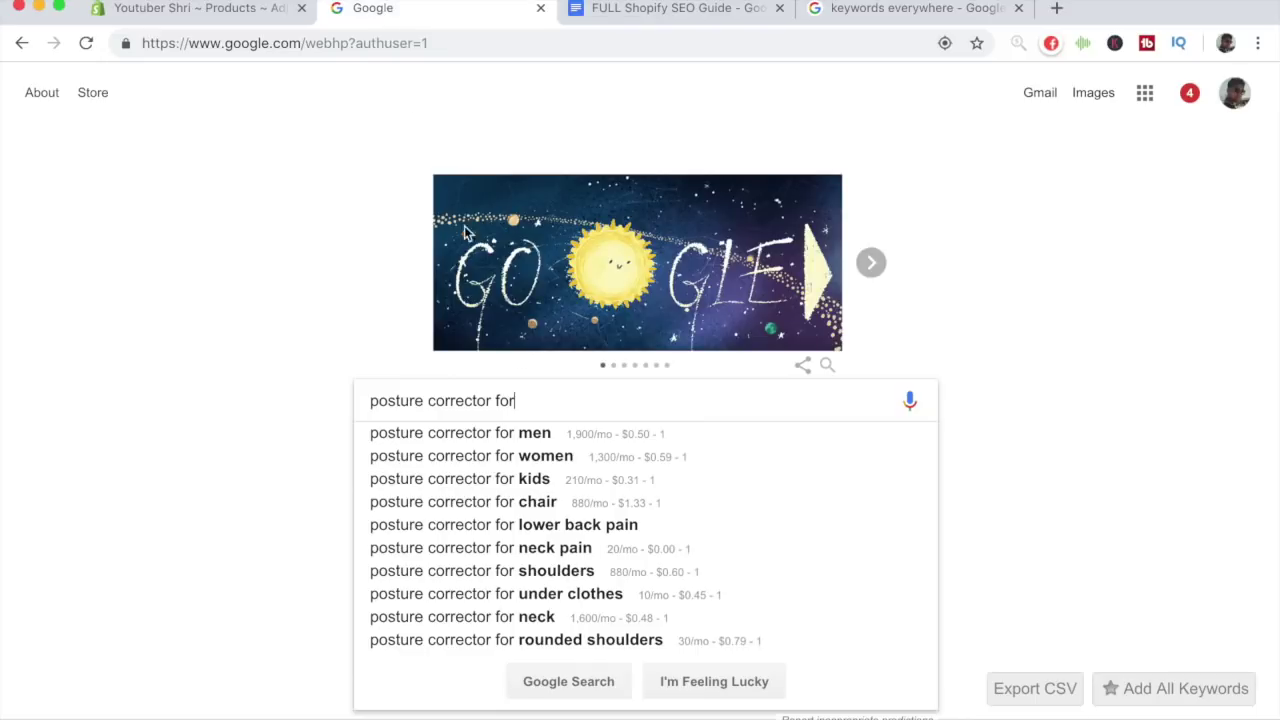
{"action": "double_click", "coordinate": [504, 400]}
{"action": "key", "text": "BackSpace"}
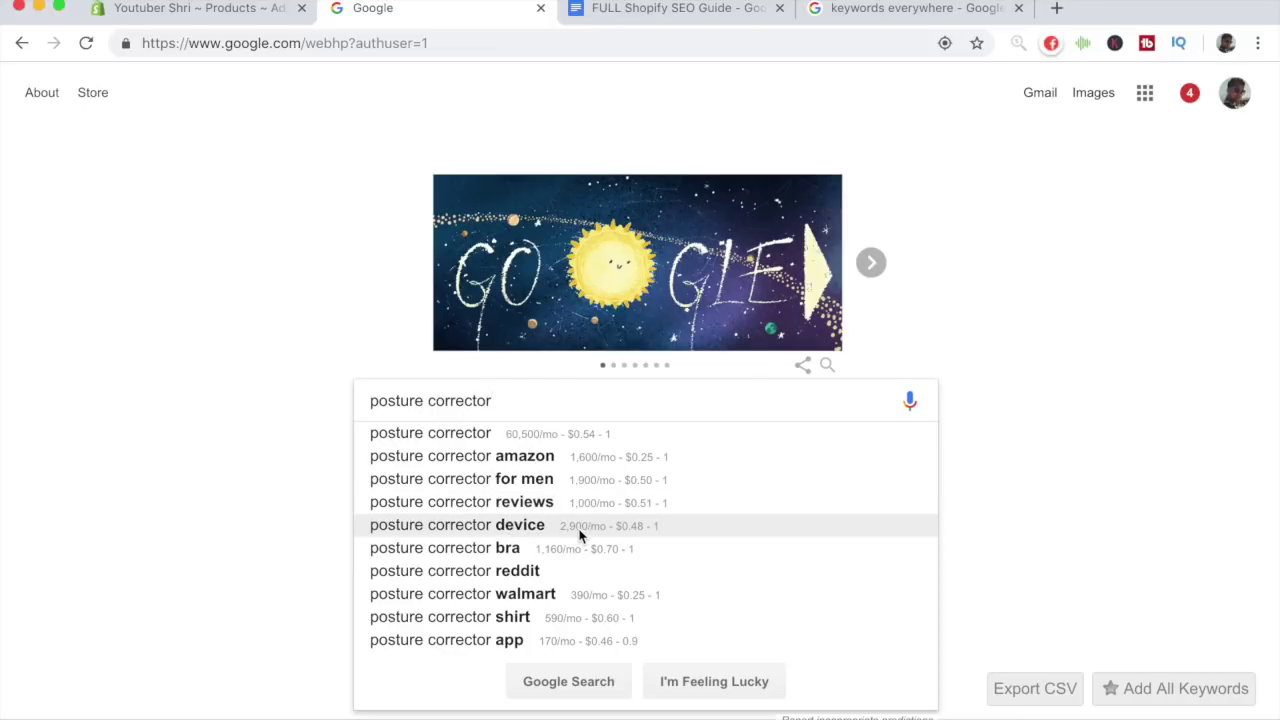
{"action": "left_click", "coordinate": [240, 12]}
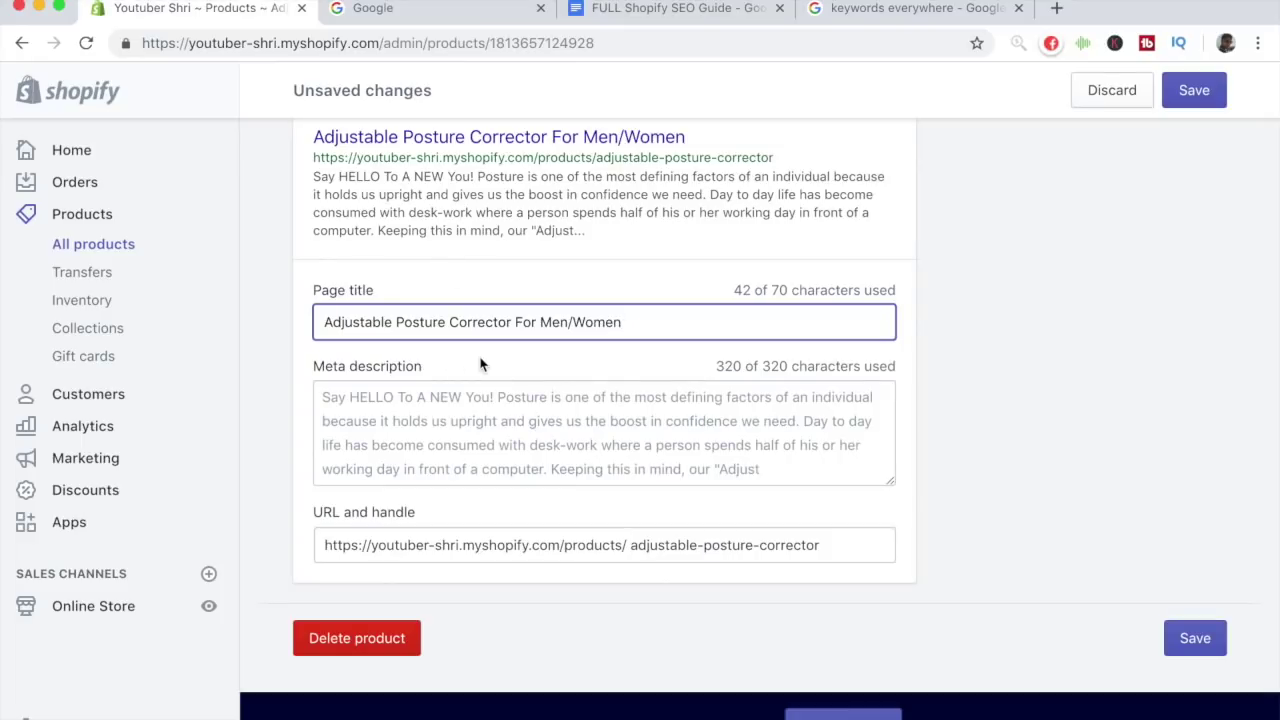
{"action": "type", "text": "Device"}
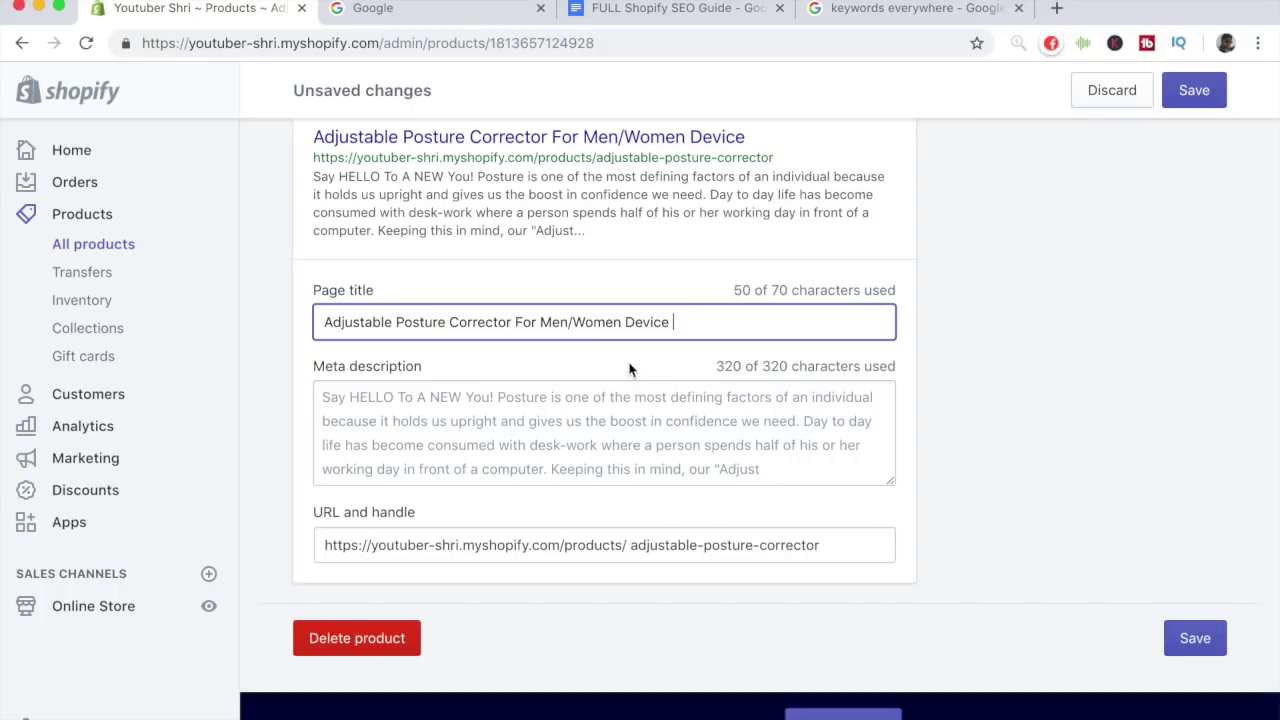
Check Google's suggestions for "posture corrector br" and insert "Brace" after "Corrector" in the Shopify page title.
{"action": "left_click", "coordinate": [471, 23]}
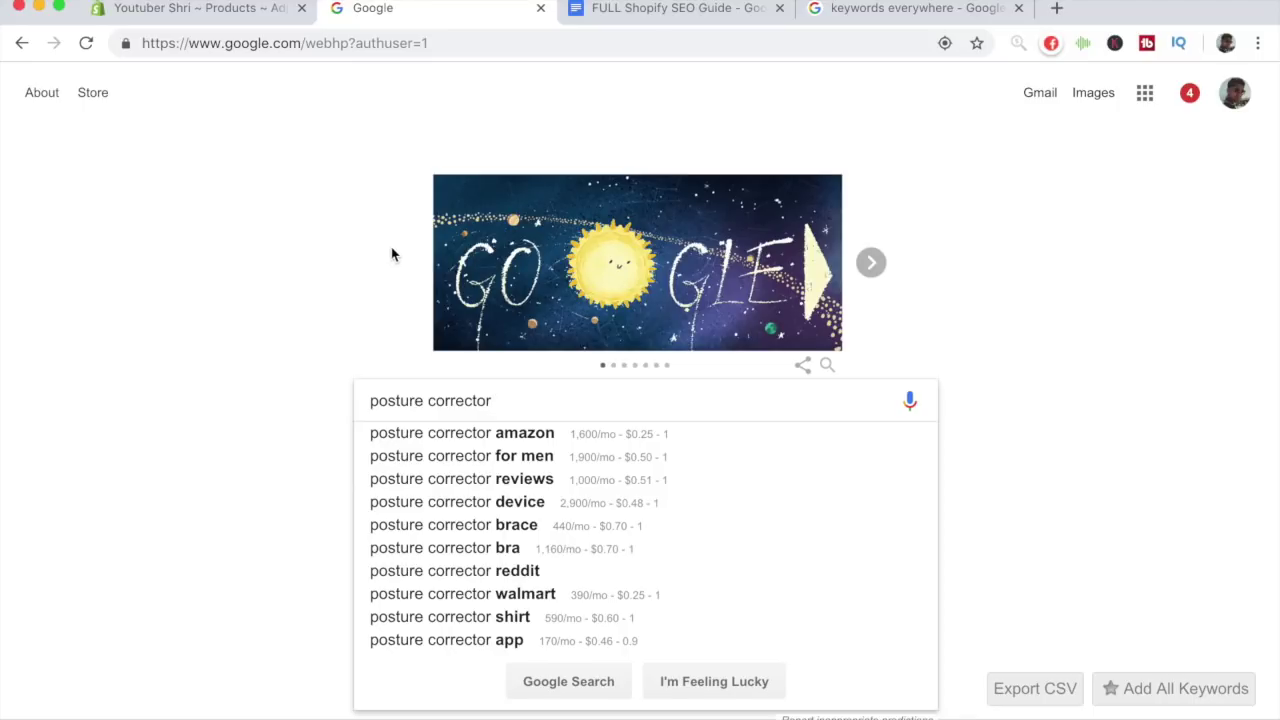
{"action": "type", "text": "br"}
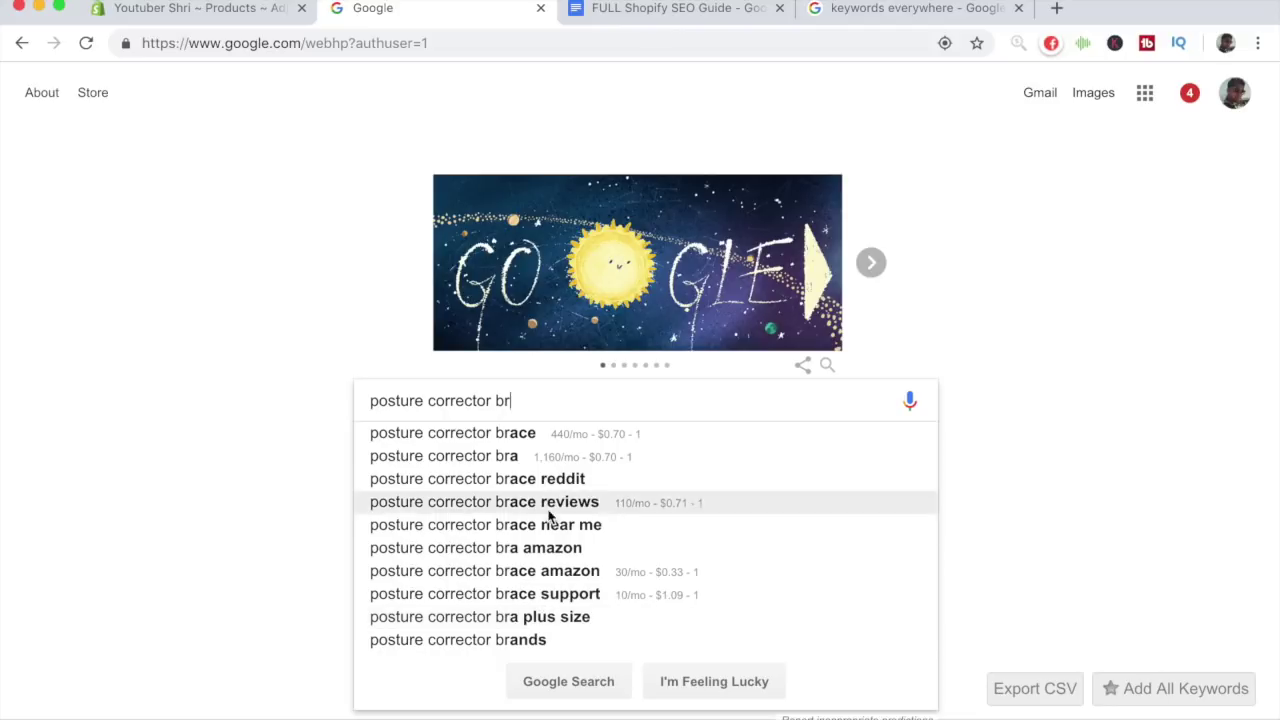
{"action": "left_click", "coordinate": [276, 8]}
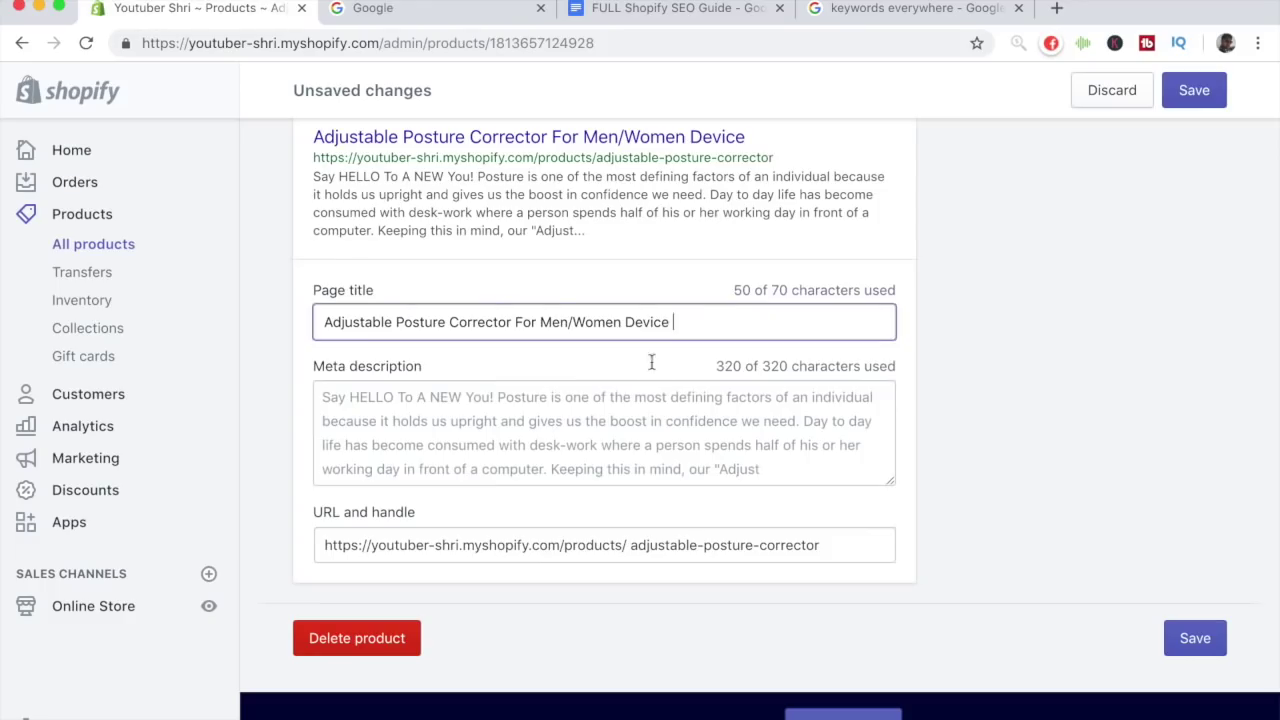
{"action": "left_click", "coordinate": [513, 326]}
{"action": "type", "text": "Brace"}
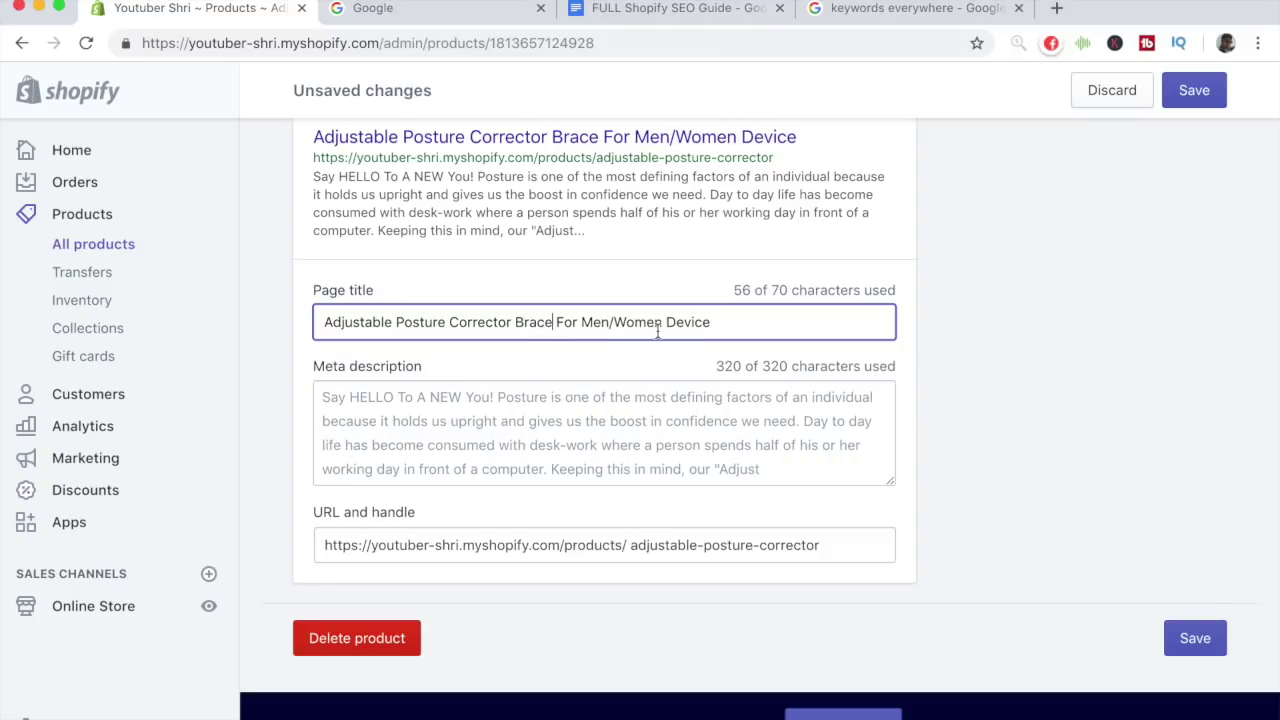
Append the store name placeholder "| <TITLE OF STORE>" to the end of the page title.
{"action": "left_click_drag", "start_coordinate": [716, 322], "coordinate": [315, 322]}
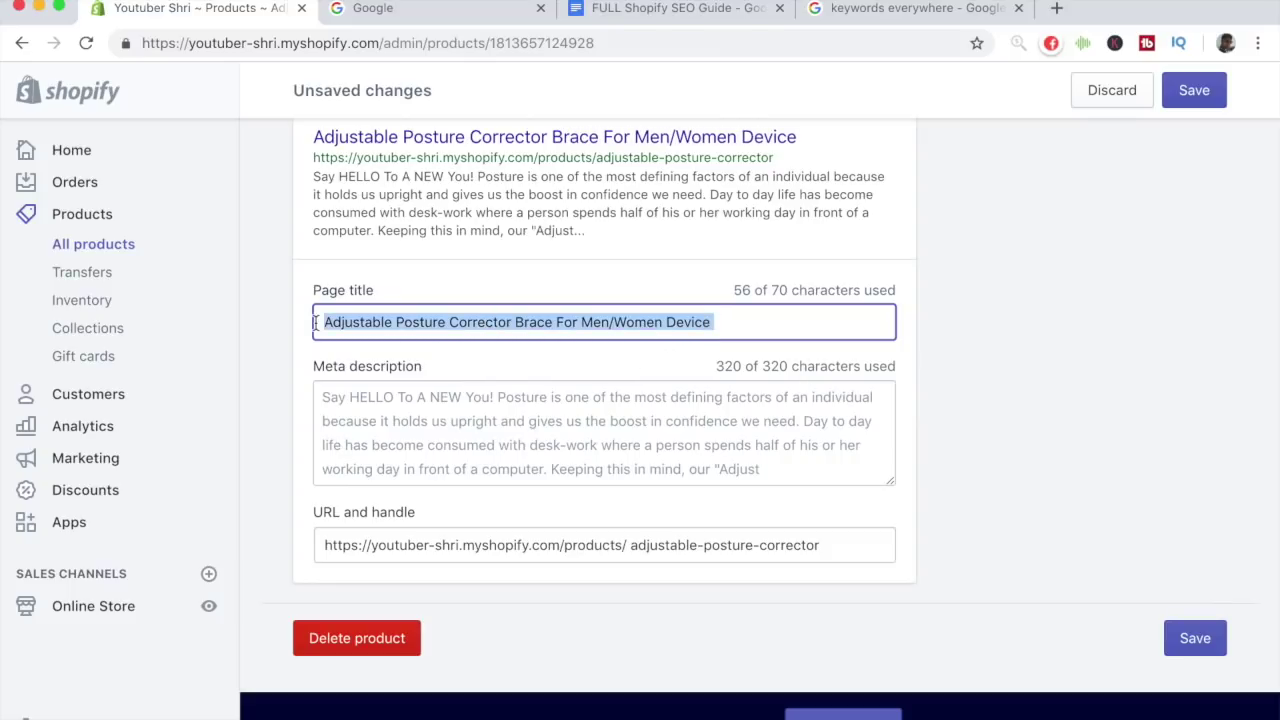
{"action": "left_click", "coordinate": [737, 320]}
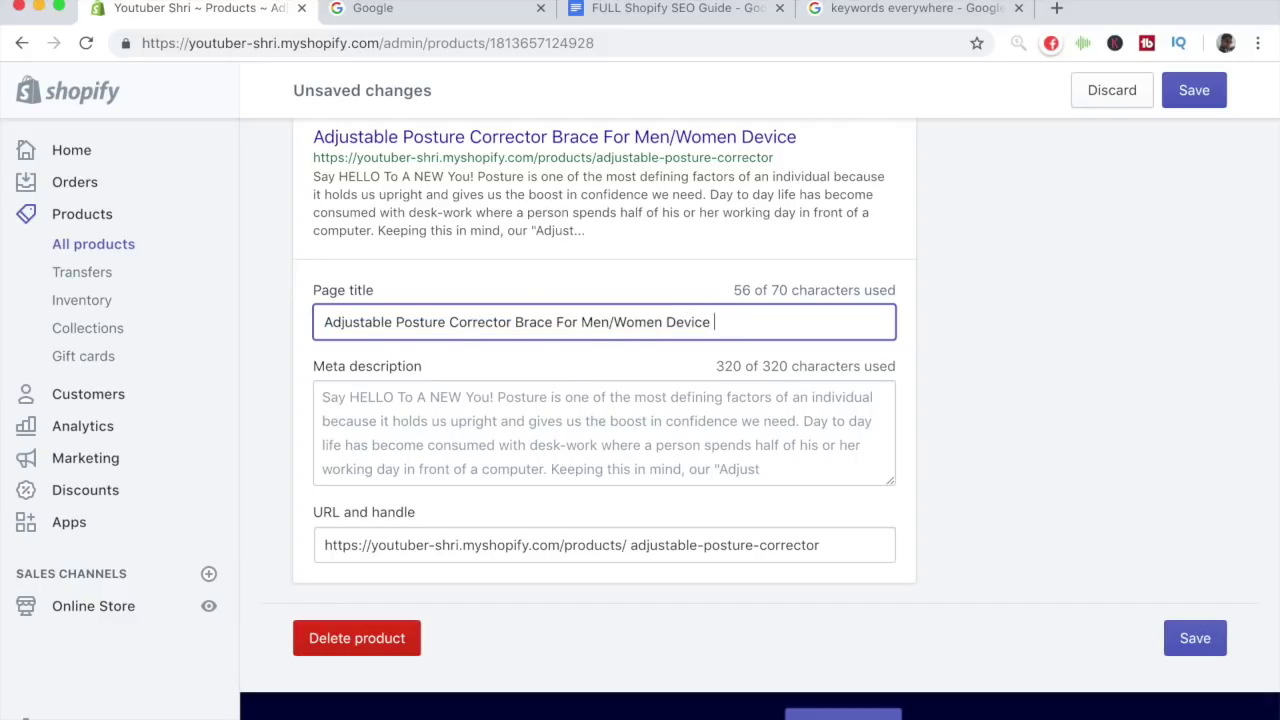
{"action": "type", "text": "| <TITLE OF STORE>"}
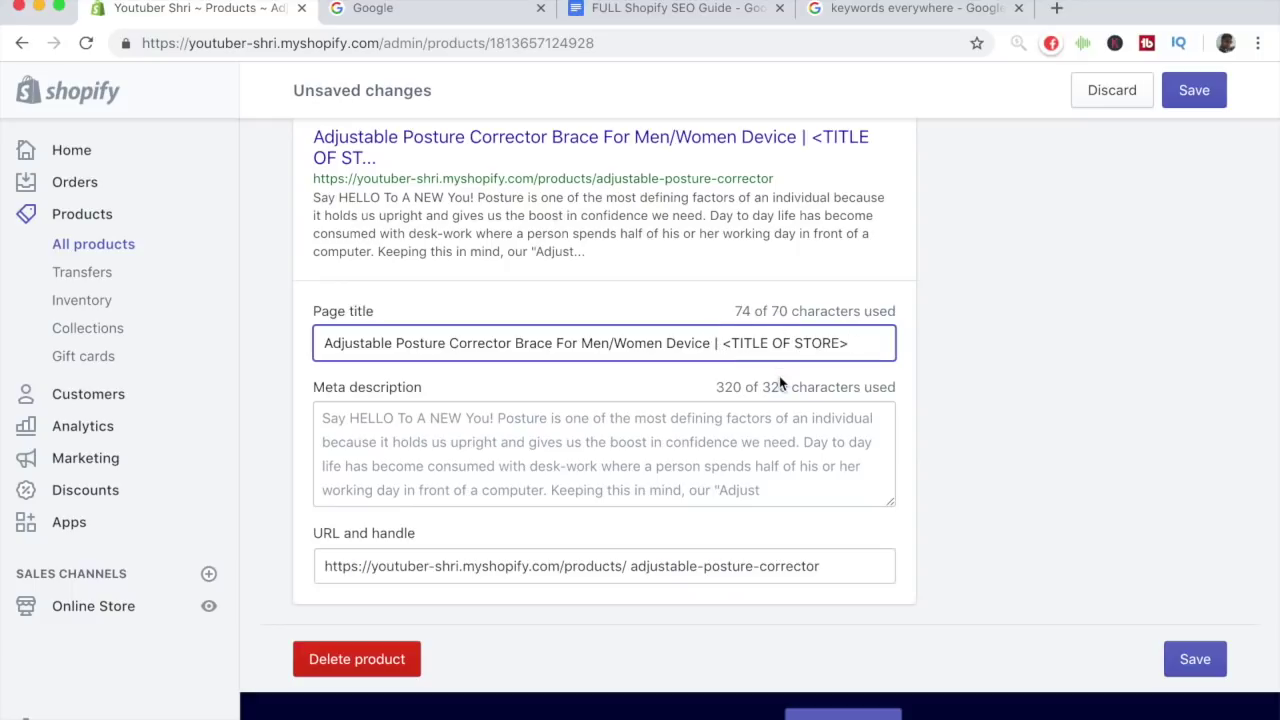
In the Google Docs guide, add item 3: "After the inital title of your product, you want to add a line (|) and add the title of your store".
{"action": "left_click", "coordinate": [681, 18]}
{"action": "key", "text": "Return"}
{"action": "type", "text": "A"}
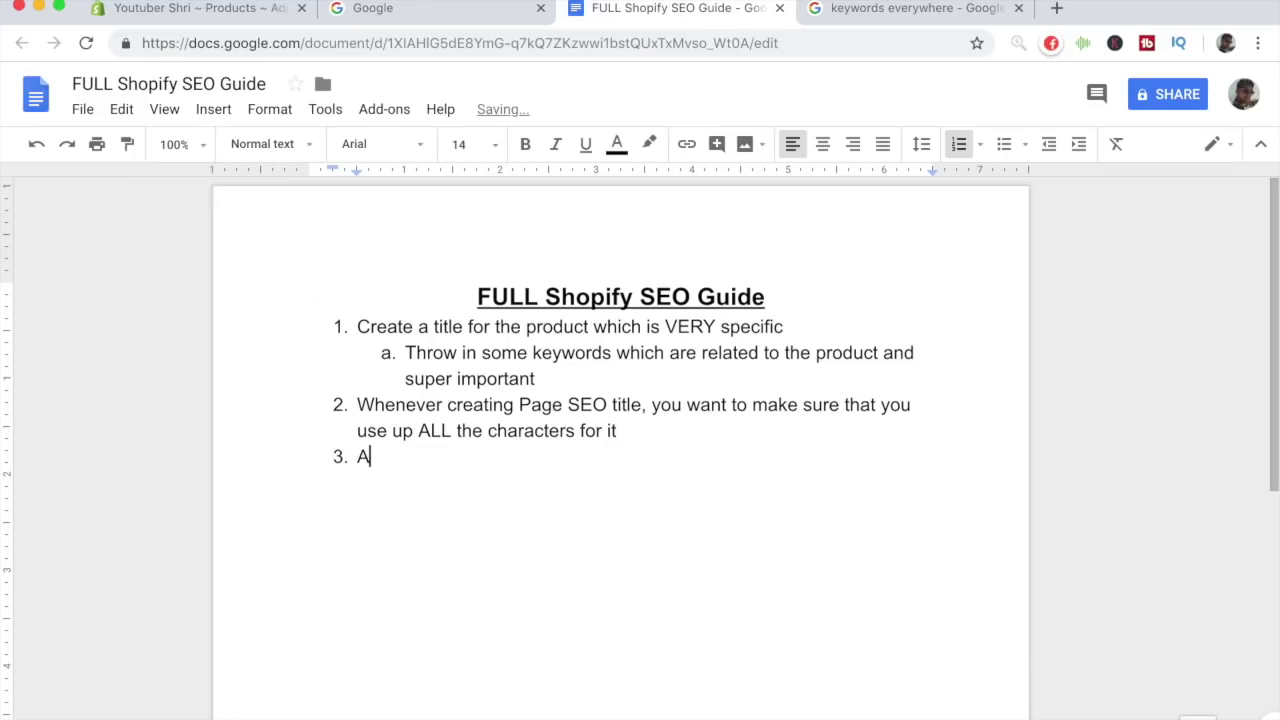
{"action": "type", "text": "fter the inital t"}
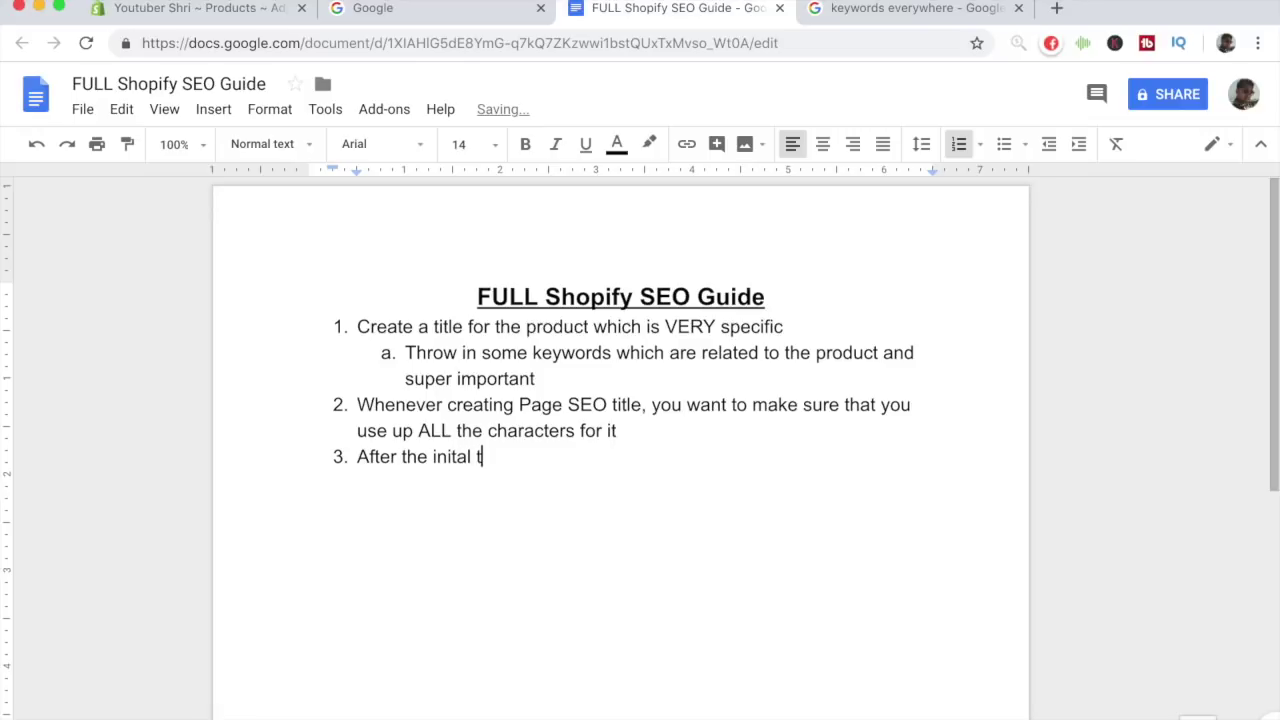
{"action": "type", "text": "itle of your pro"}
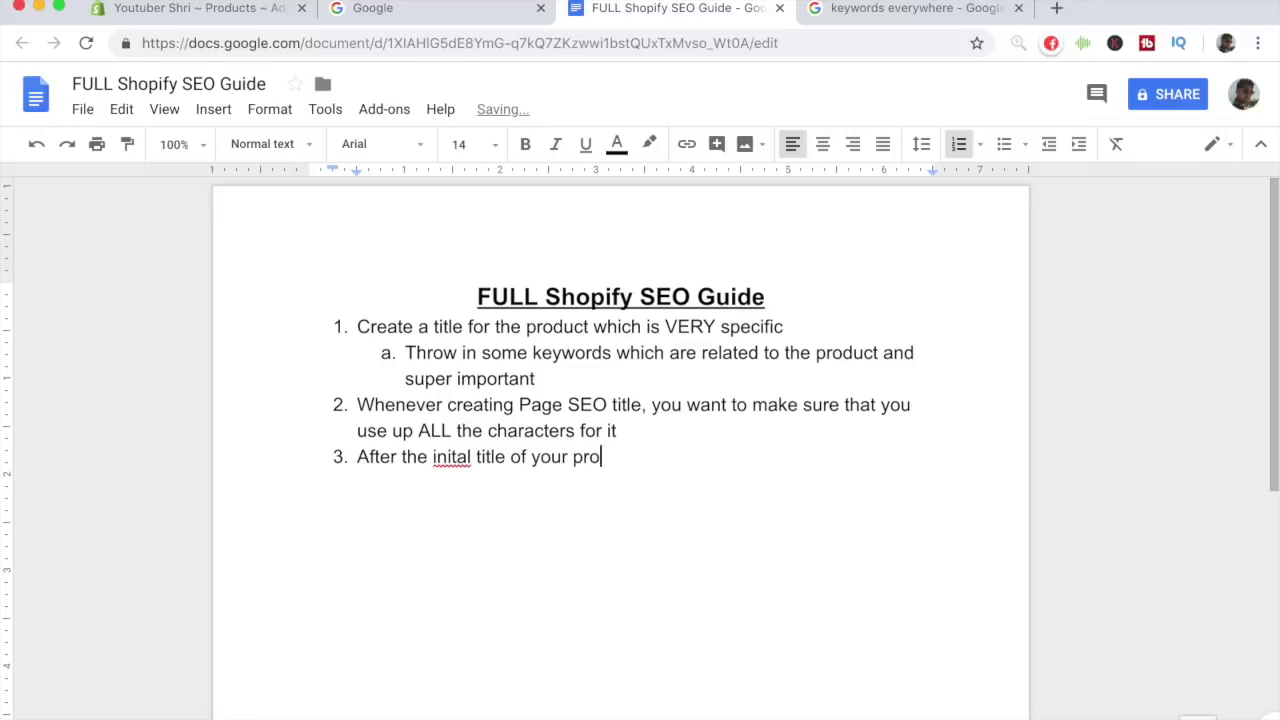
{"action": "type", "text": "duct, you want to "}
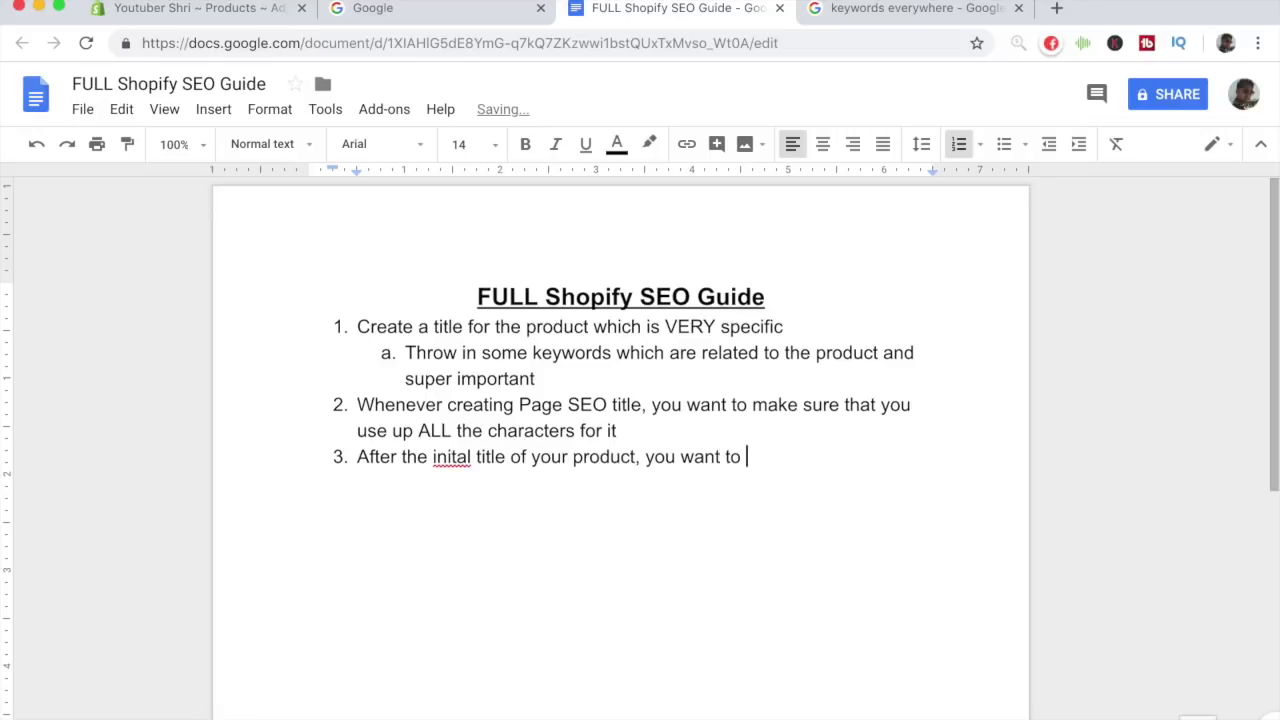
{"action": "type", "text": "add a line (|) and add"}
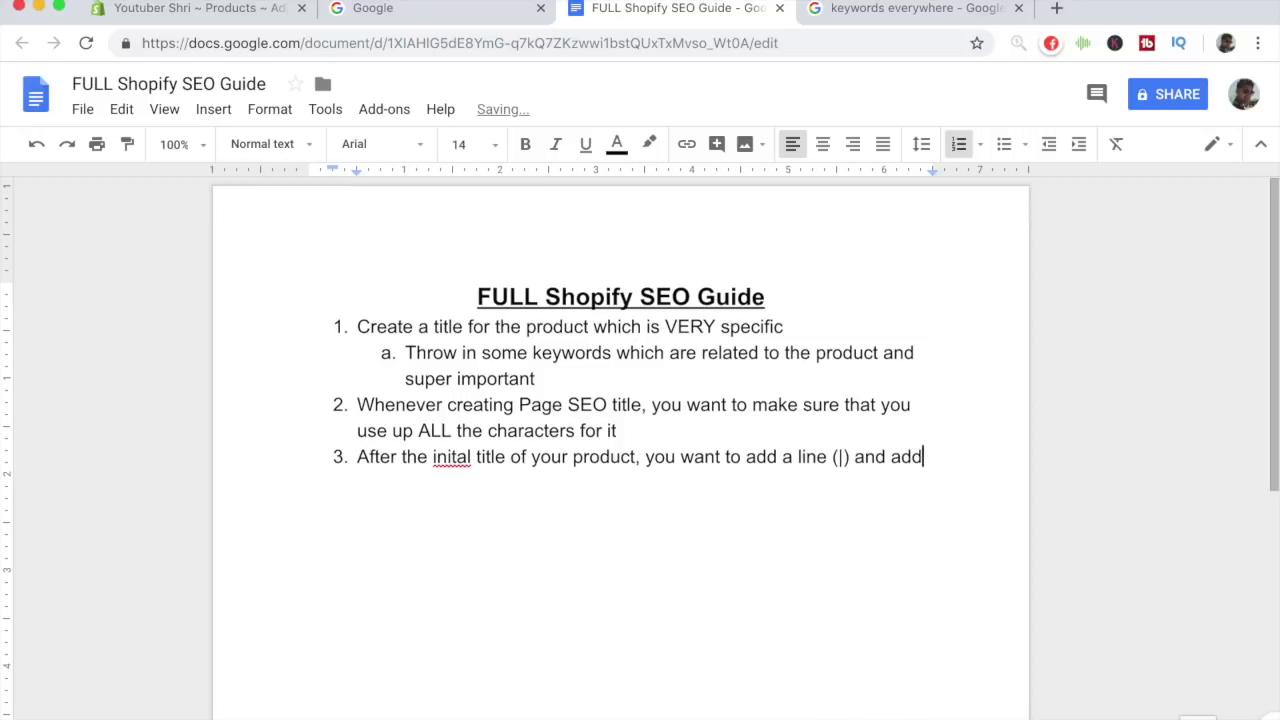
{"action": "type", "text": " the title of"}
{"action": "type", "text": "your store"}
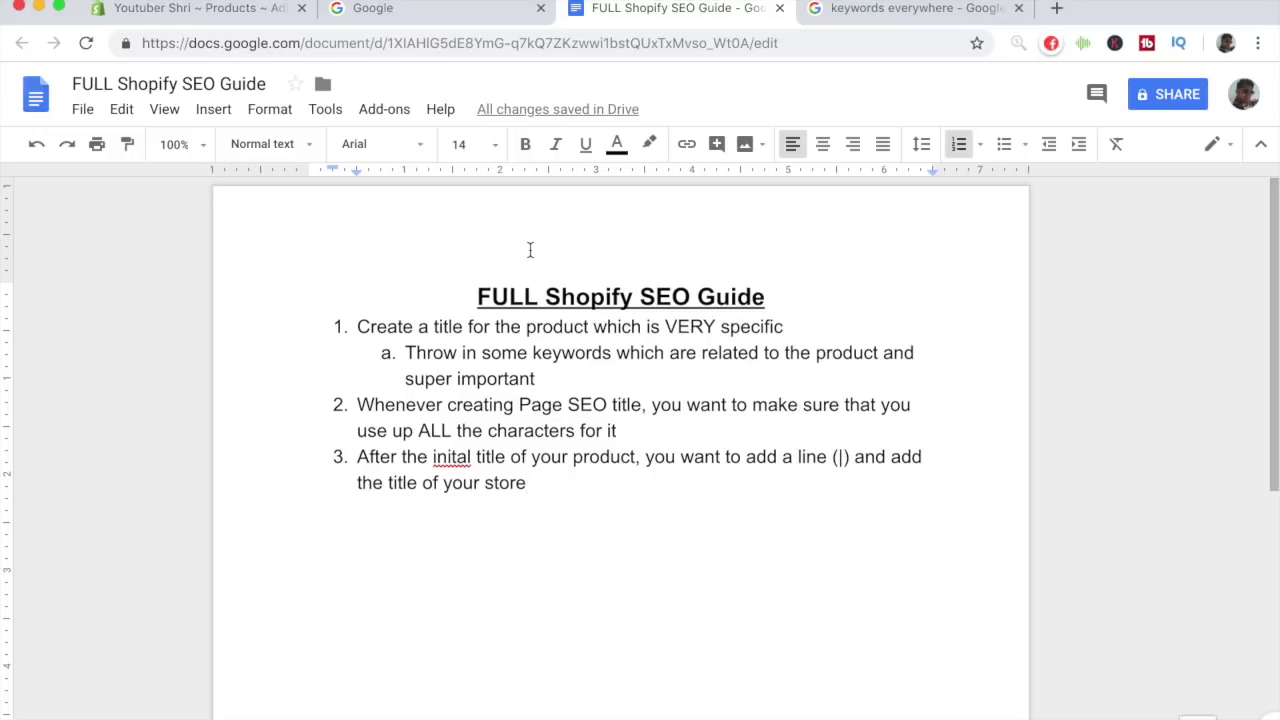
In Shopify, remove the opening sentence "Say HELLO To A NEW You!" from the product's meta description.
{"action": "left_click", "coordinate": [233, 10]}
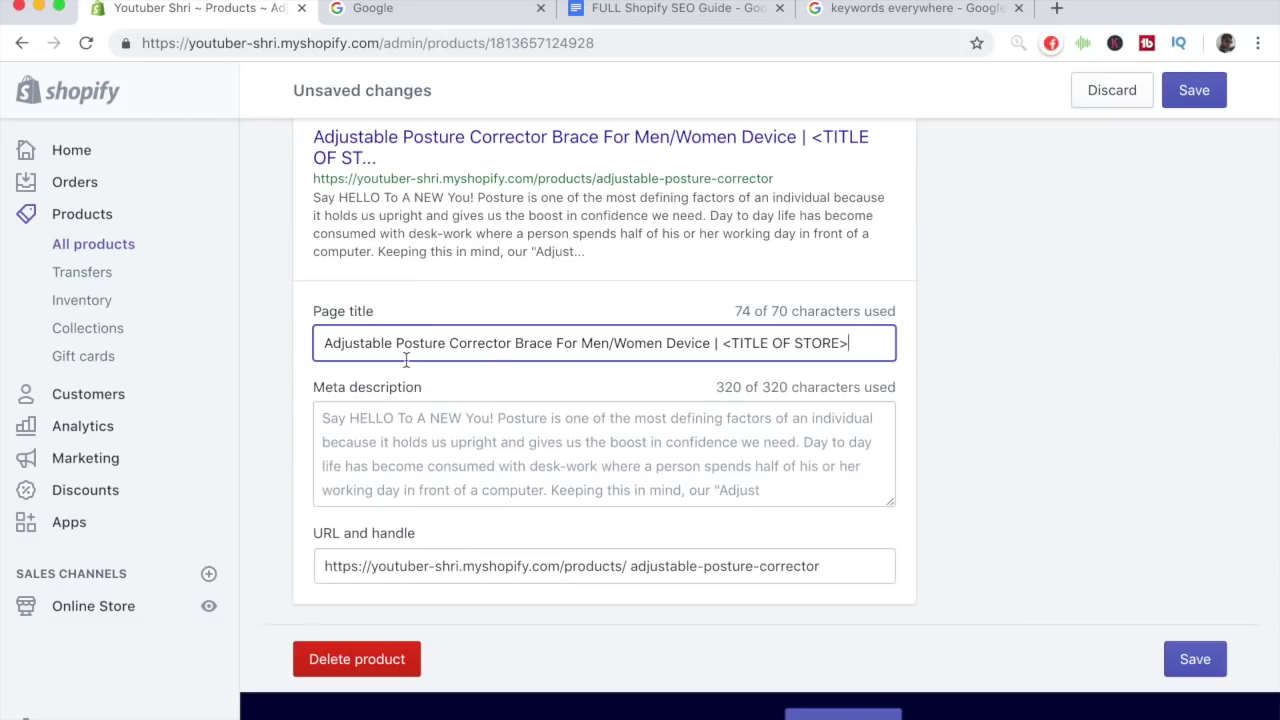
{"action": "left_click", "coordinate": [408, 440]}
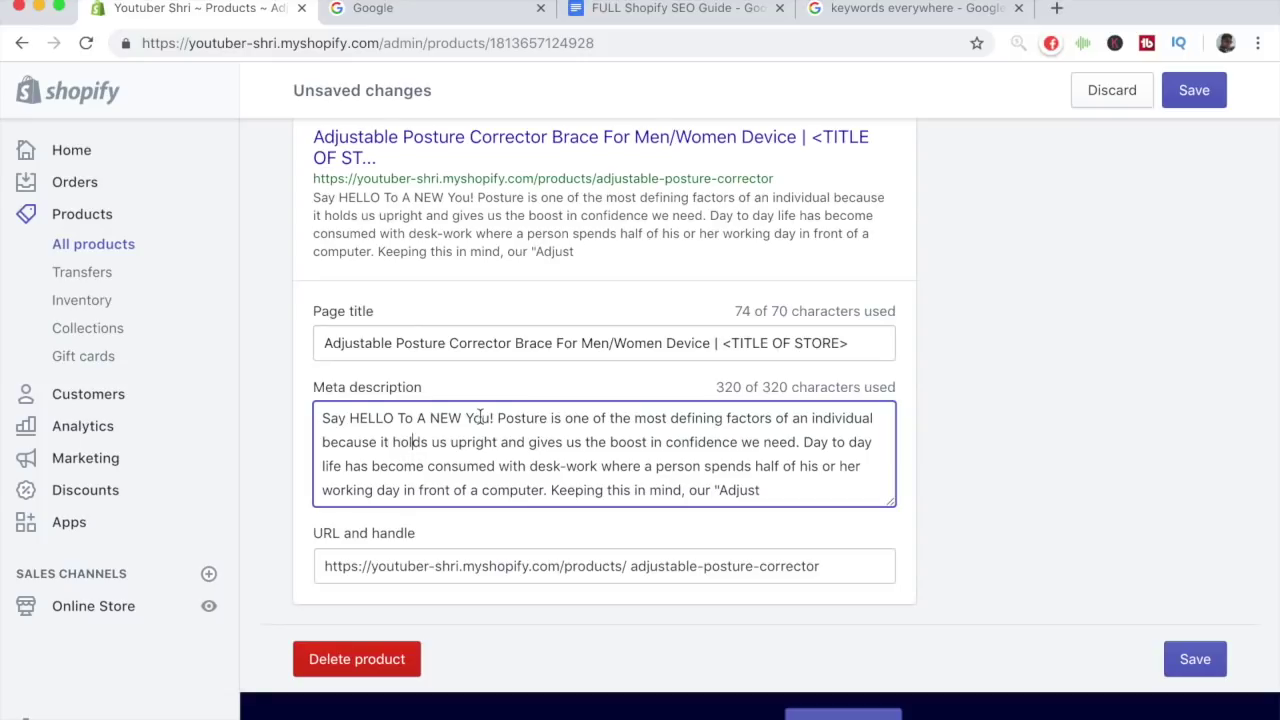
{"action": "left_click_drag", "start_coordinate": [497, 418], "coordinate": [316, 422]}
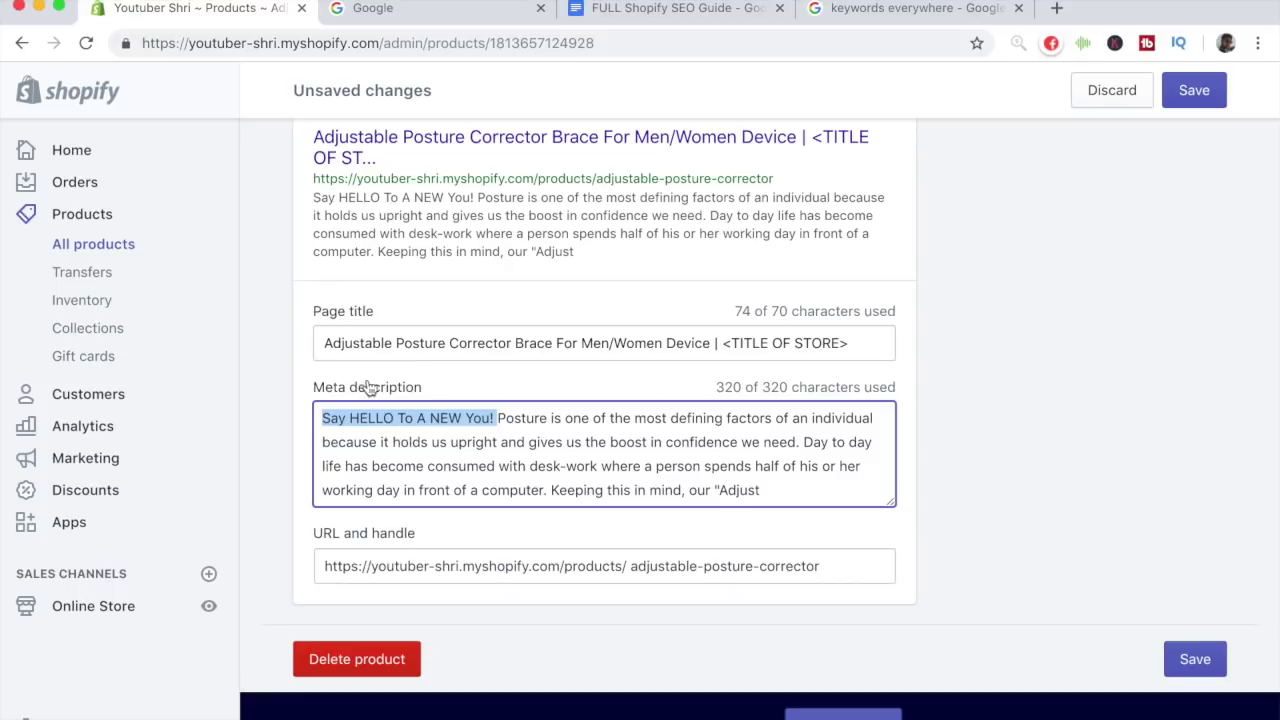
{"action": "key", "text": "BackSpace"}
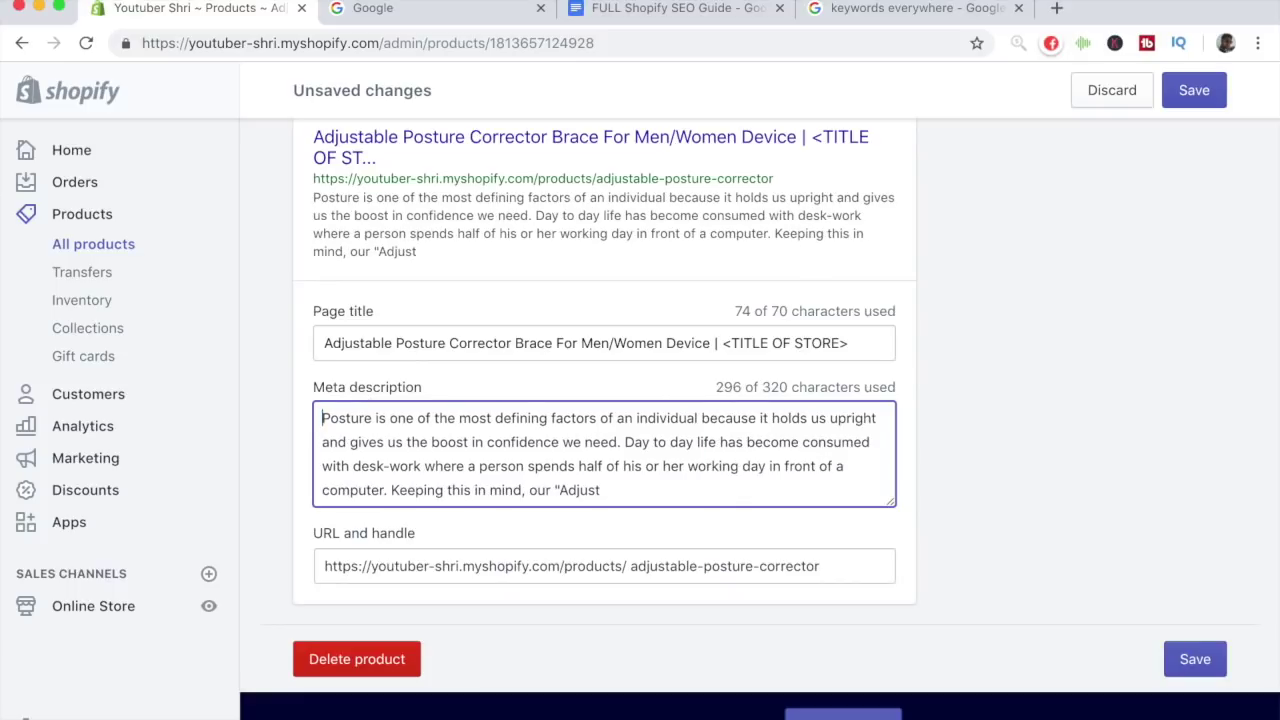
Delete the cut-off fragment "Keeping this in mind, our "Adjust" from the end of the meta description.
{"action": "scroll", "coordinate": [355, 385], "scroll_direction": "up", "scroll_amount": 1}
{"action": "scroll", "coordinate": [355, 385], "scroll_direction": "down", "scroll_amount": 2}
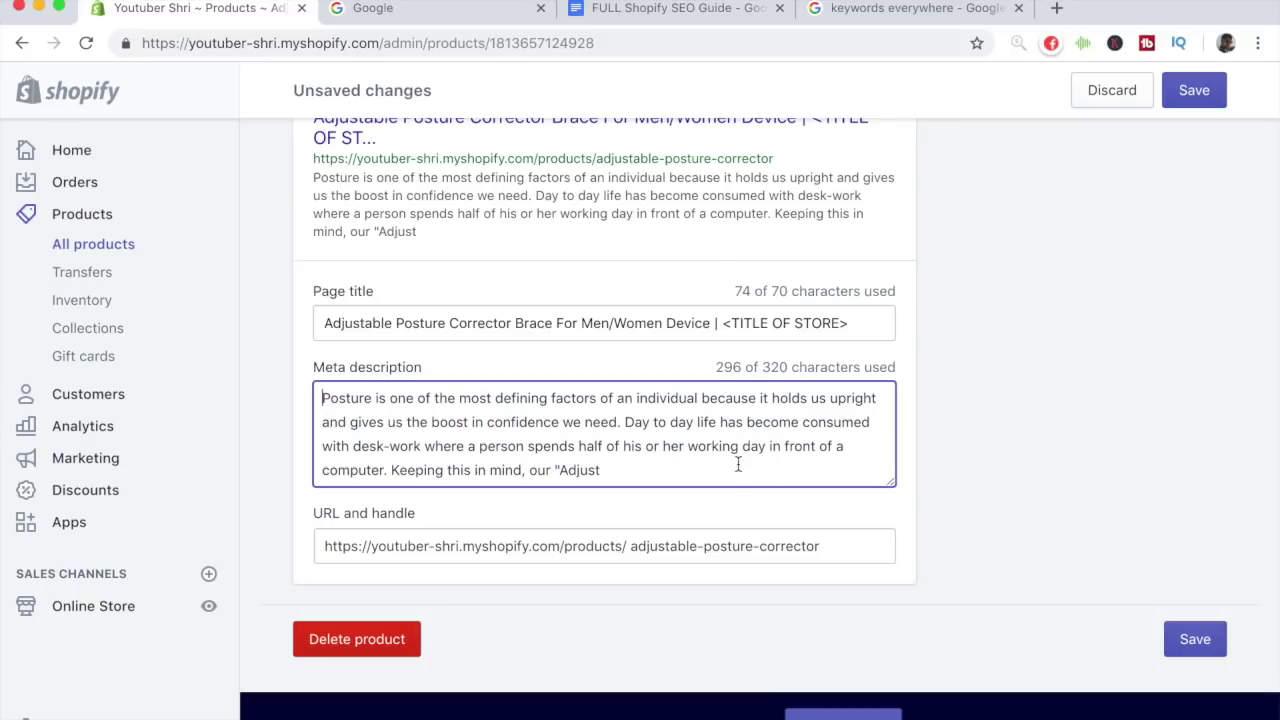
{"action": "left_click_drag", "start_coordinate": [600, 470], "coordinate": [393, 472]}
{"action": "key", "text": "BackSpace"}
Copy the product description's text starting "No more slouching or slumping" to the end of the meta description, keeping it only up to "upright with determination.".
{"action": "scroll", "coordinate": [604, 400], "scroll_direction": "up", "scroll_amount": 10}
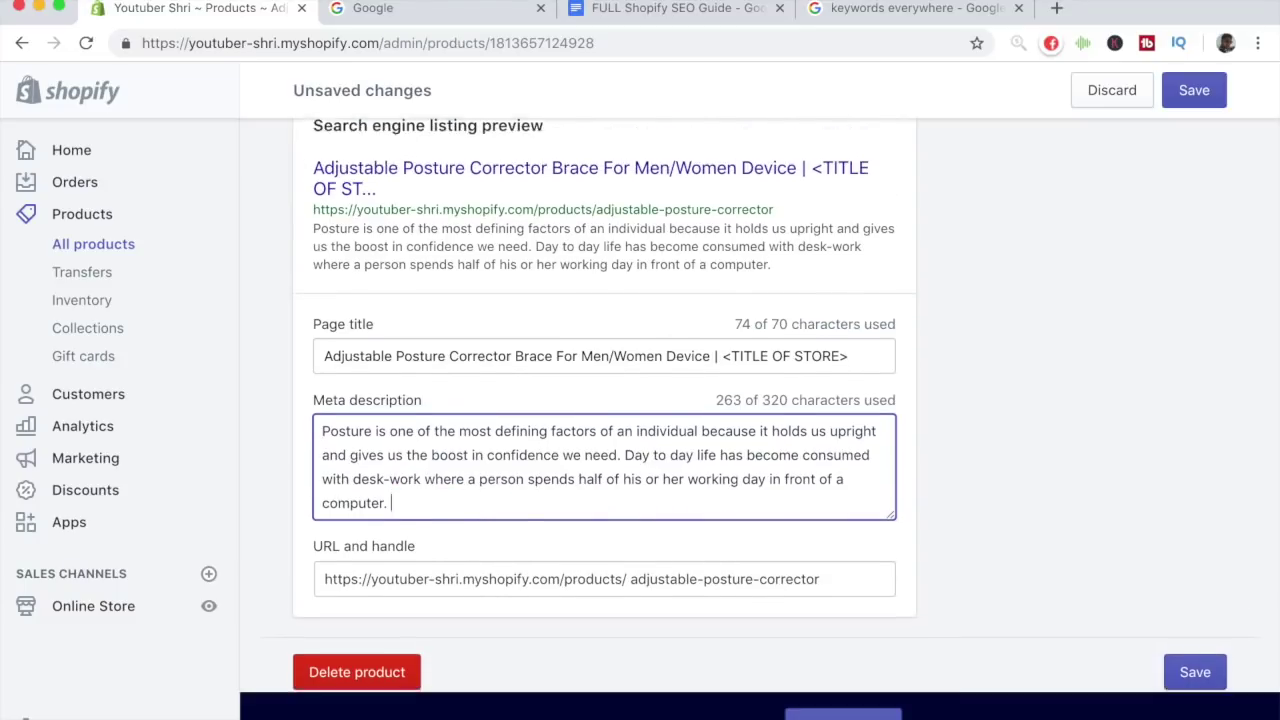
{"action": "scroll", "coordinate": [604, 400], "scroll_direction": "up", "scroll_amount": 15}
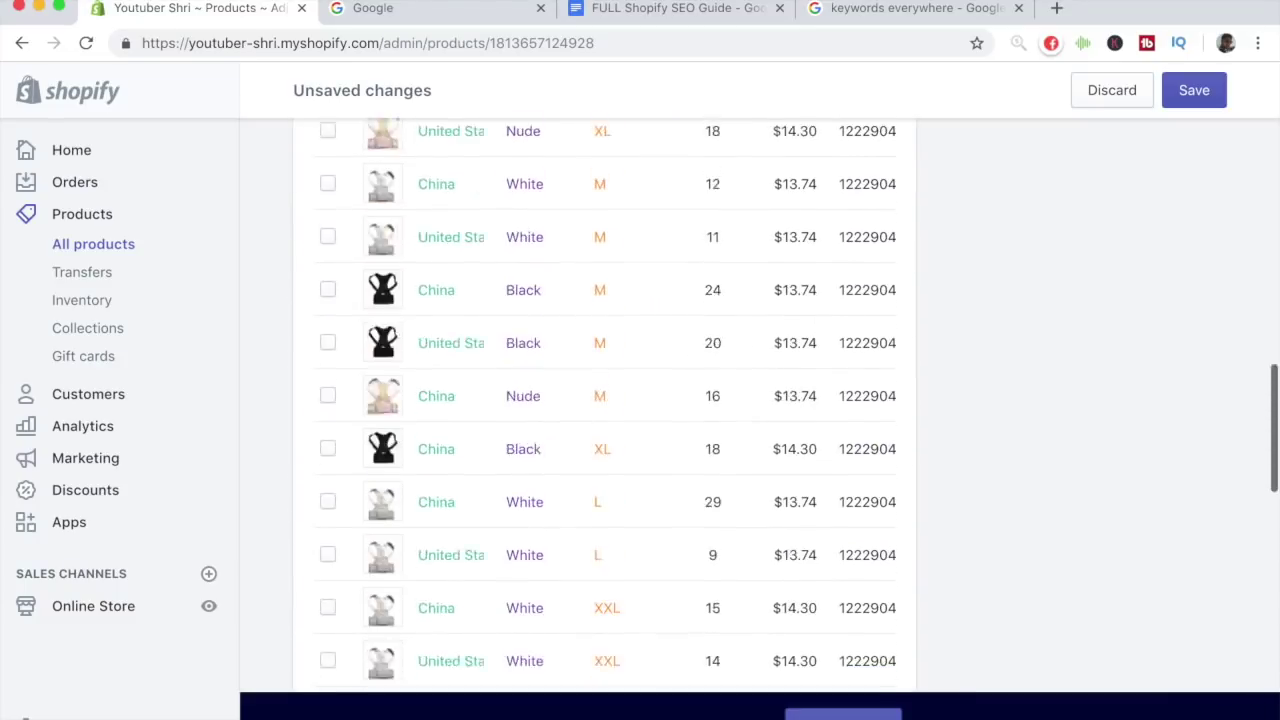
{"action": "scroll", "coordinate": [604, 400], "scroll_direction": "up", "scroll_amount": 2}
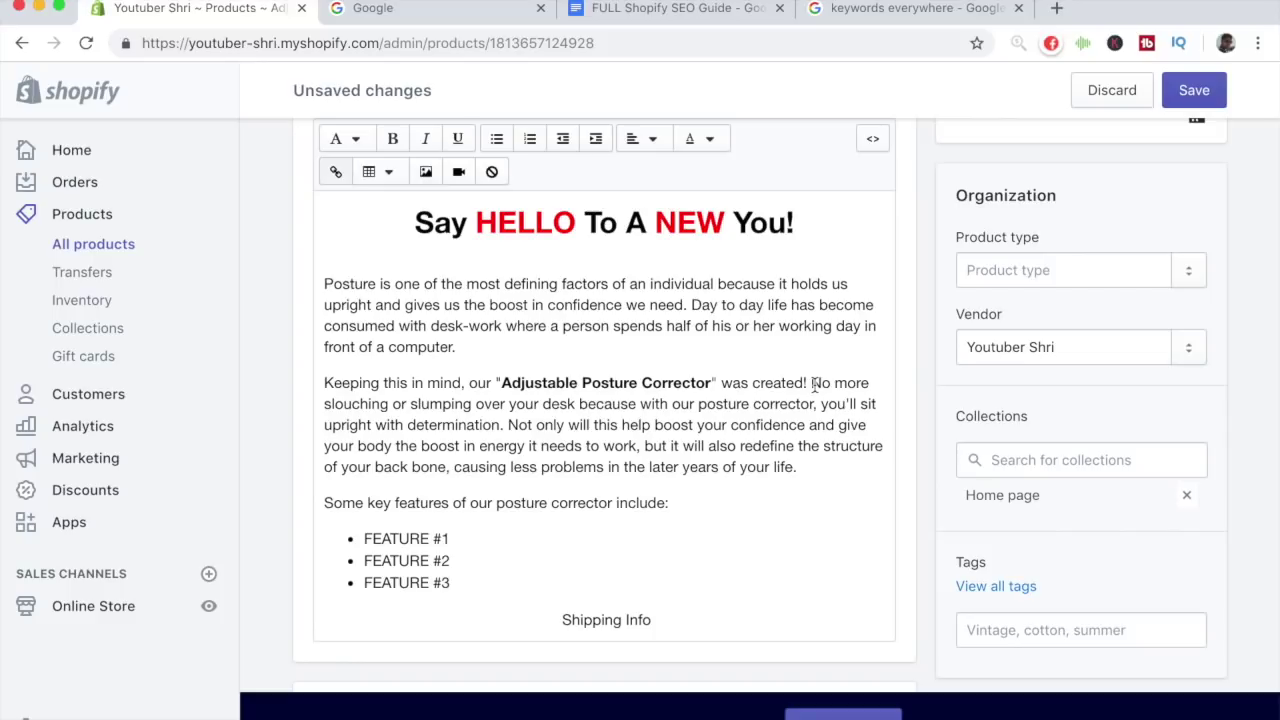
{"action": "left_click_drag", "start_coordinate": [812, 383], "coordinate": [797, 477]}
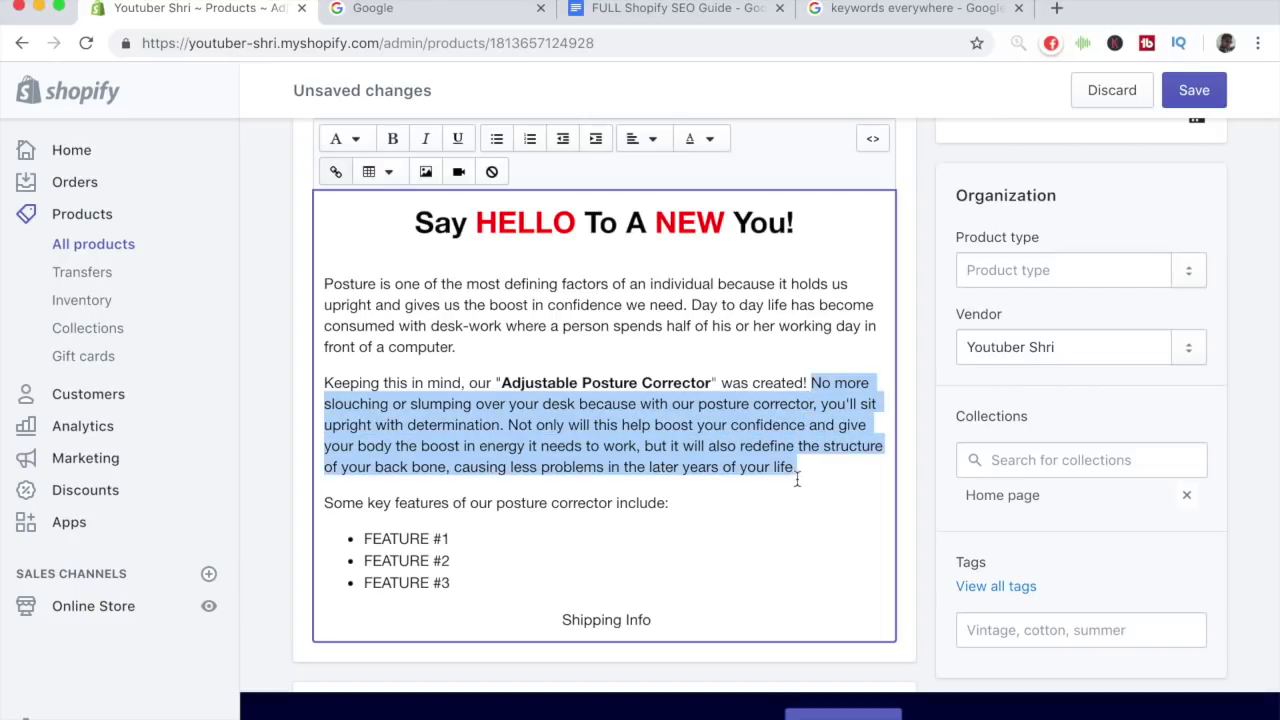
{"action": "scroll", "coordinate": [771, 449], "scroll_direction": "down", "scroll_amount": 3}
{"action": "scroll", "coordinate": [770, 449], "scroll_direction": "down", "scroll_amount": 20}
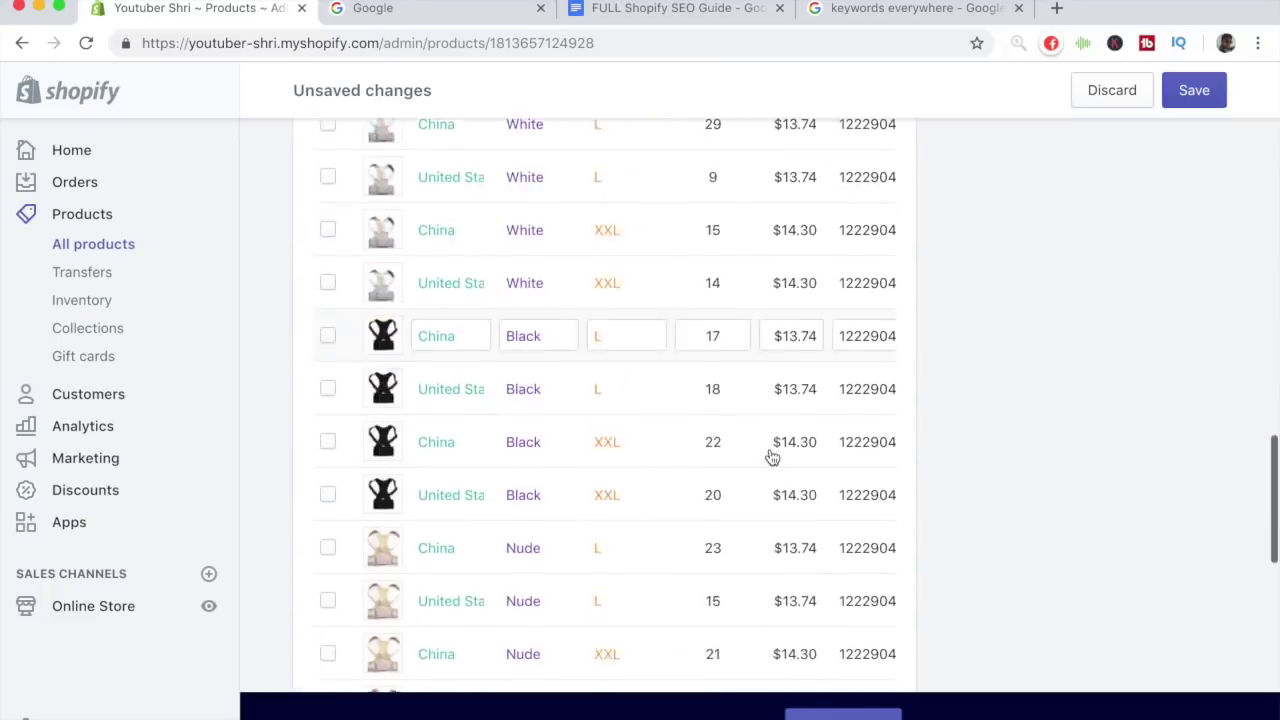
{"action": "left_click", "coordinate": [722, 460]}
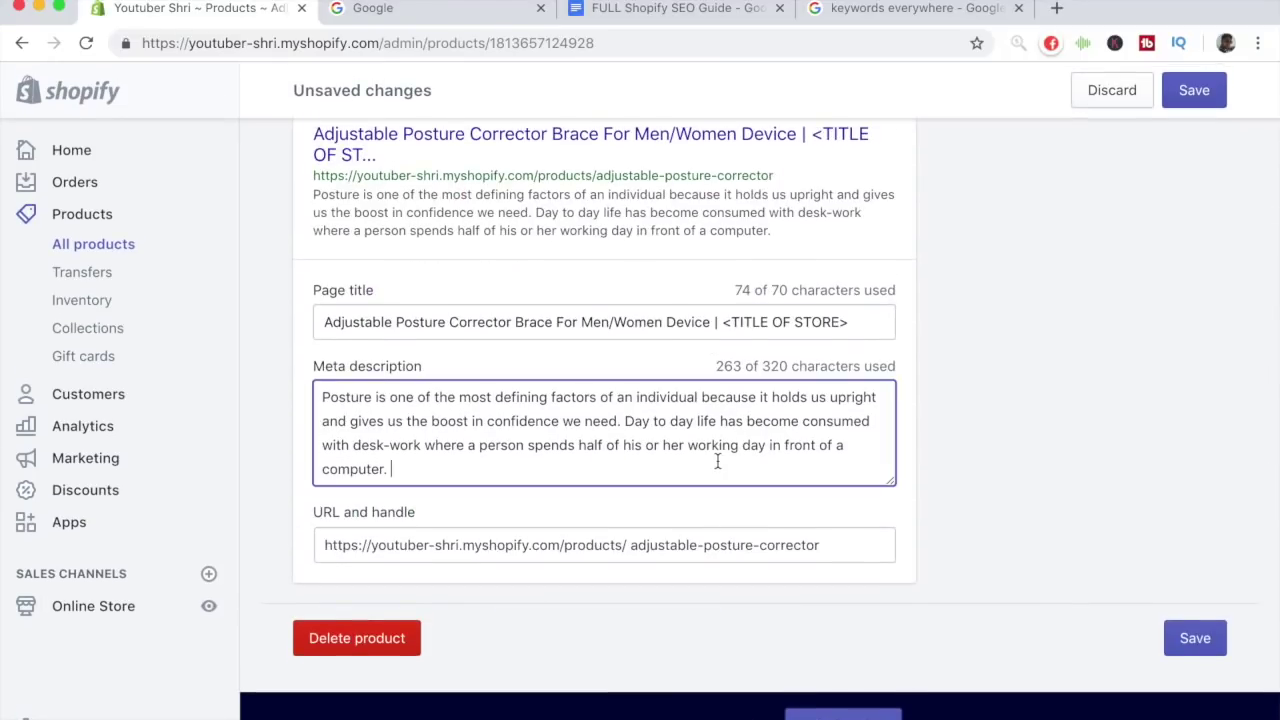
{"action": "type", "text": "No more slouching or slumping over your desk because with this posture corrector, you'll sit upright with determination. Not only will this help boost your confidence and give your body the boost in energy it needs to work, but it will also redefine the structure of your back bone, causing less problems in the later years of your life."}
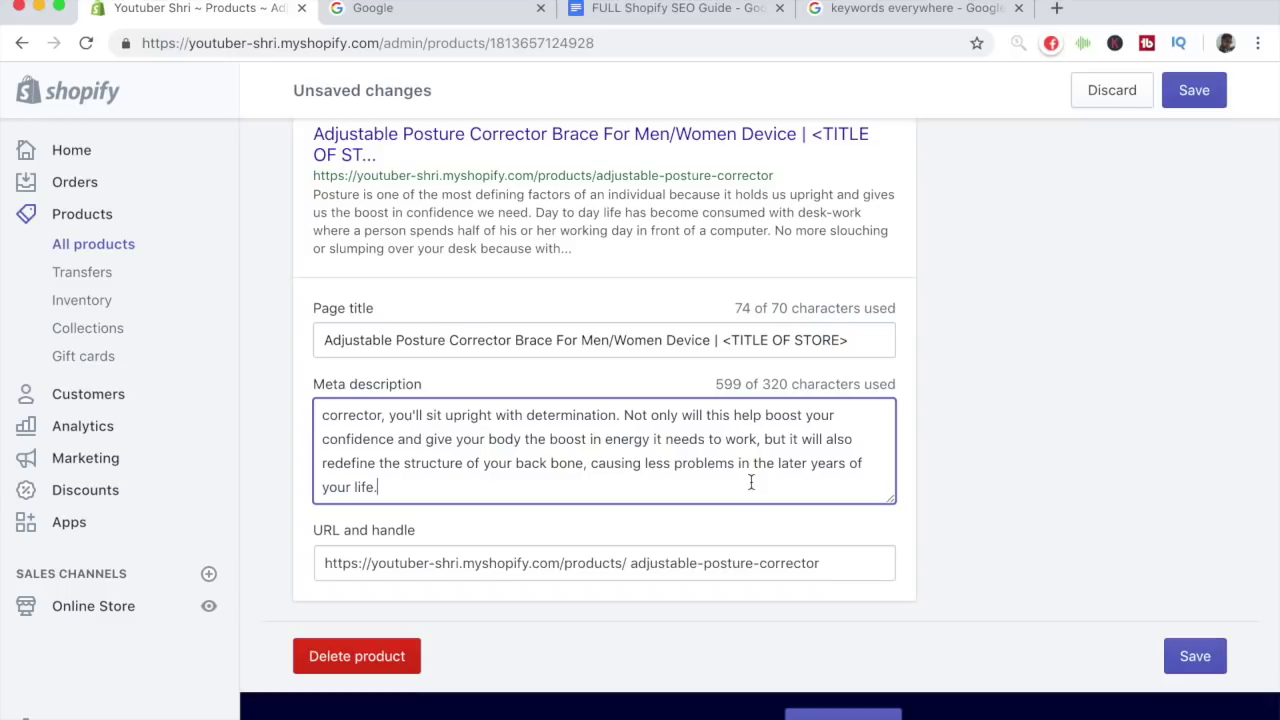
{"action": "left_click_drag", "start_coordinate": [621, 415], "coordinate": [629, 486]}
{"action": "key", "text": "BackSpace"}
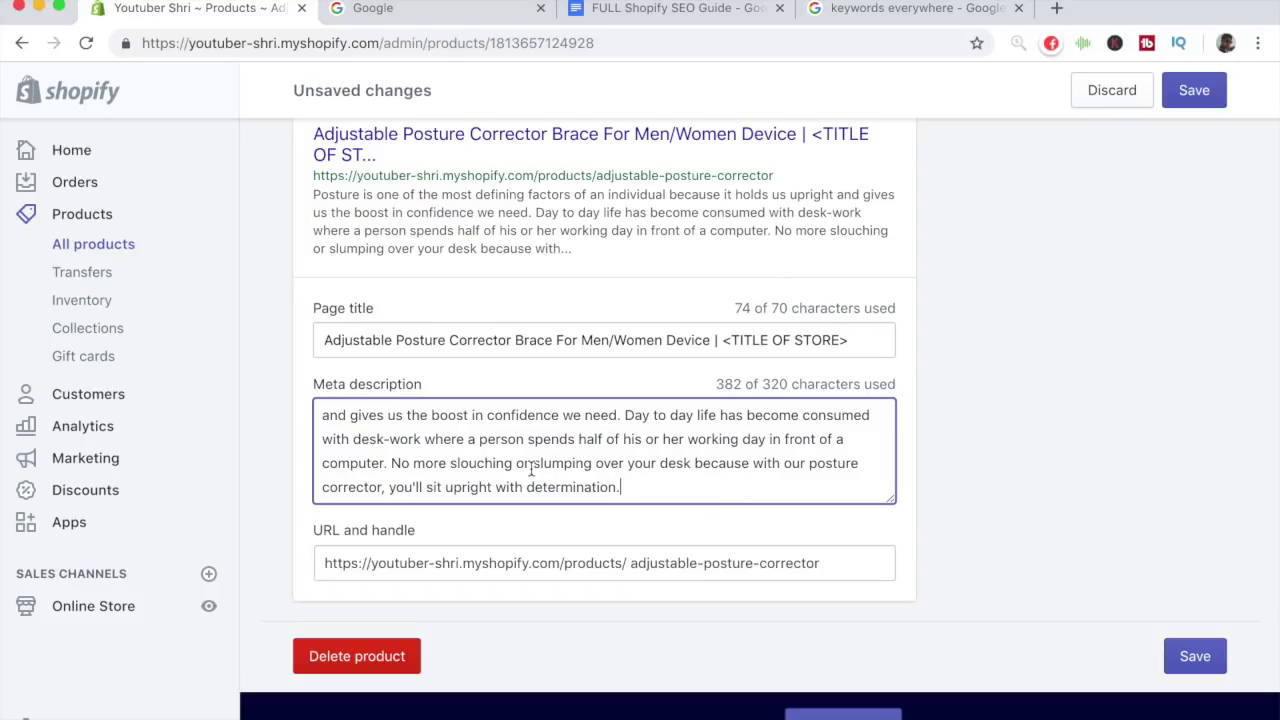
Insert "No slouching anymore and more confidence with your body." before the "No more slouching" sentence in the meta description.
{"action": "left_click", "coordinate": [392, 468]}
{"action": "type", "text": "No sl "}
{"action": "type", "text": "ouching anymore and mor"}
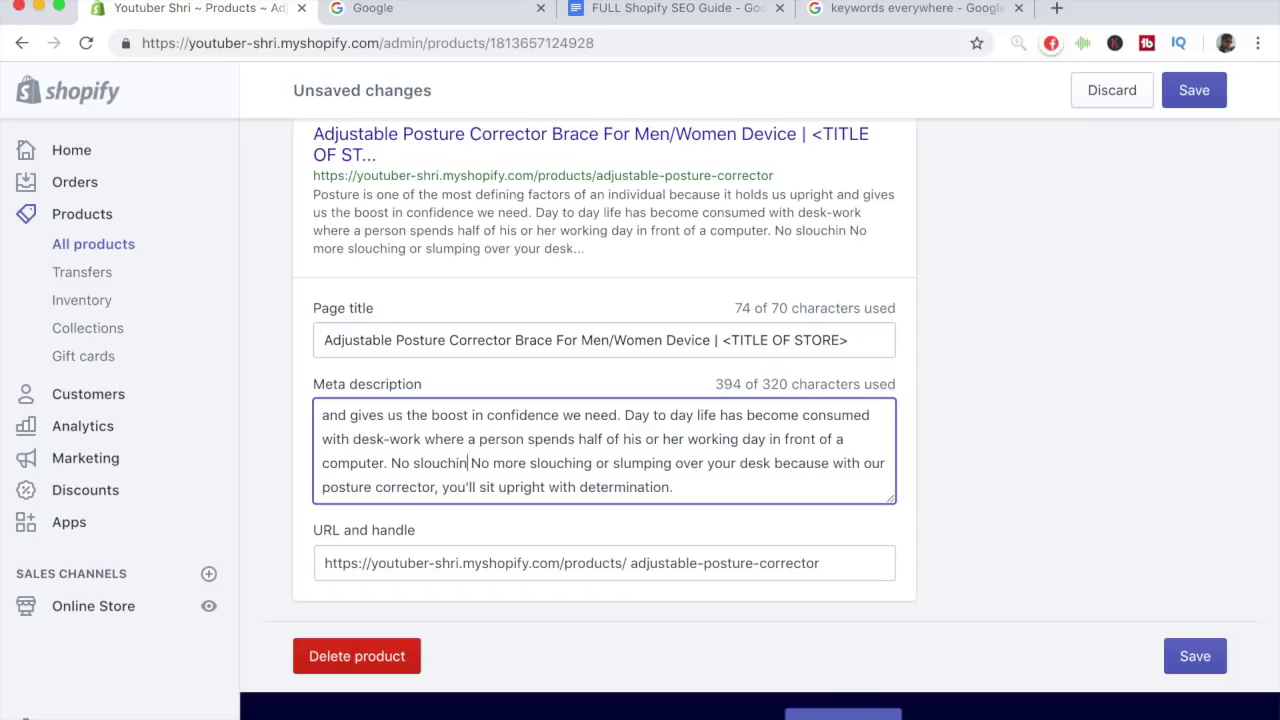
{"action": "type", "text": "e confidence with y"}
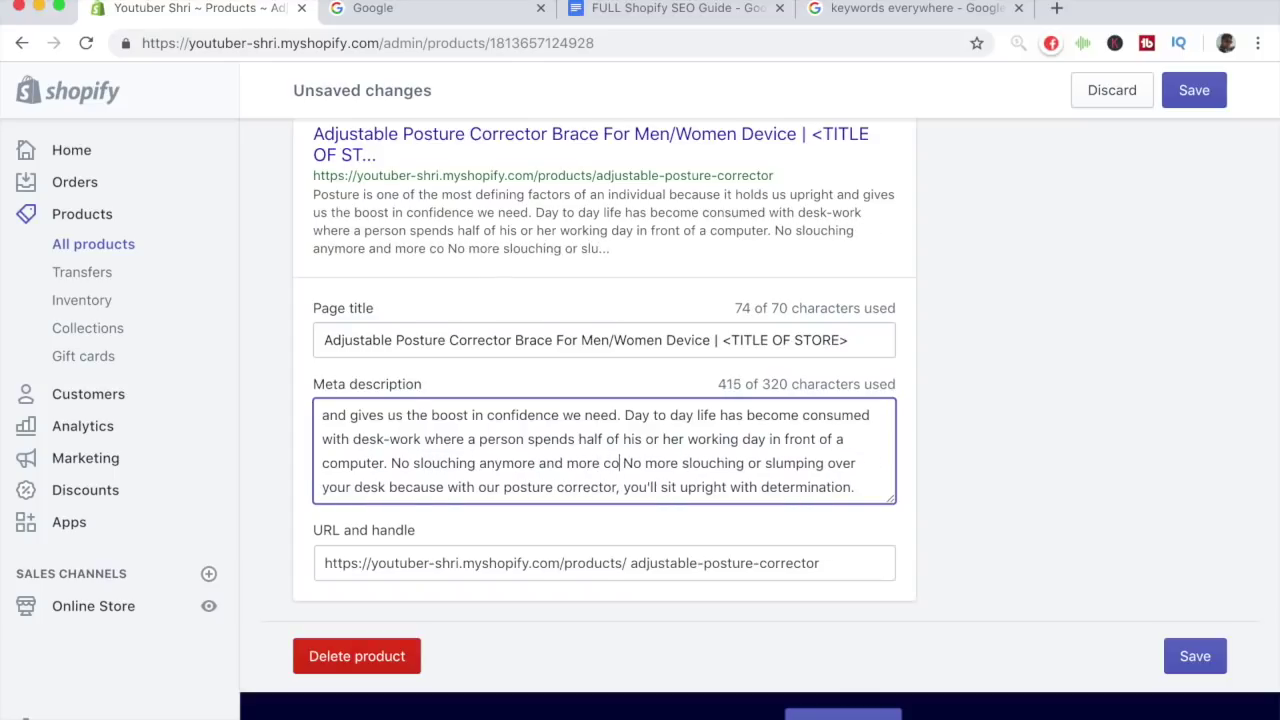
{"action": "type", "text": "our body."}
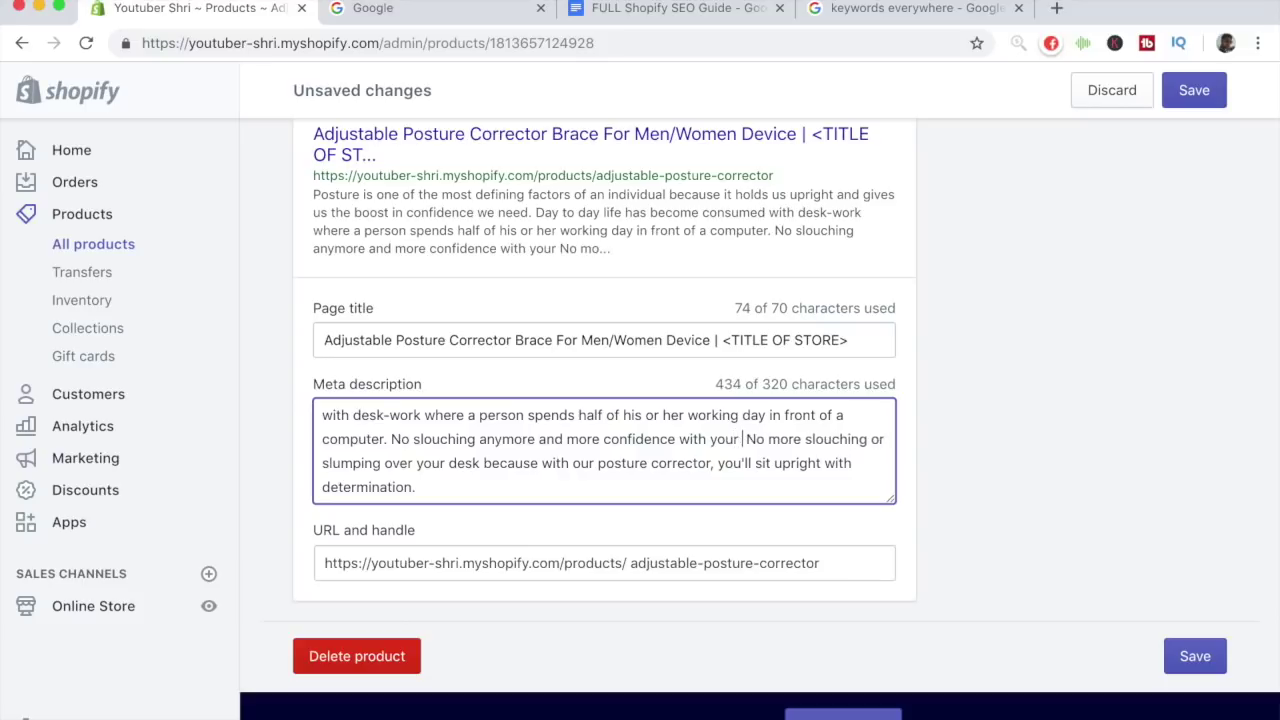
Delete the leftover sentence starting "No more slouching or slumping" and the trailing space, so the meta description ends at "confidence with your body.".
{"action": "left_click_drag", "start_coordinate": [783, 439], "coordinate": [780, 491]}
{"action": "key", "text": "BackSpace"}
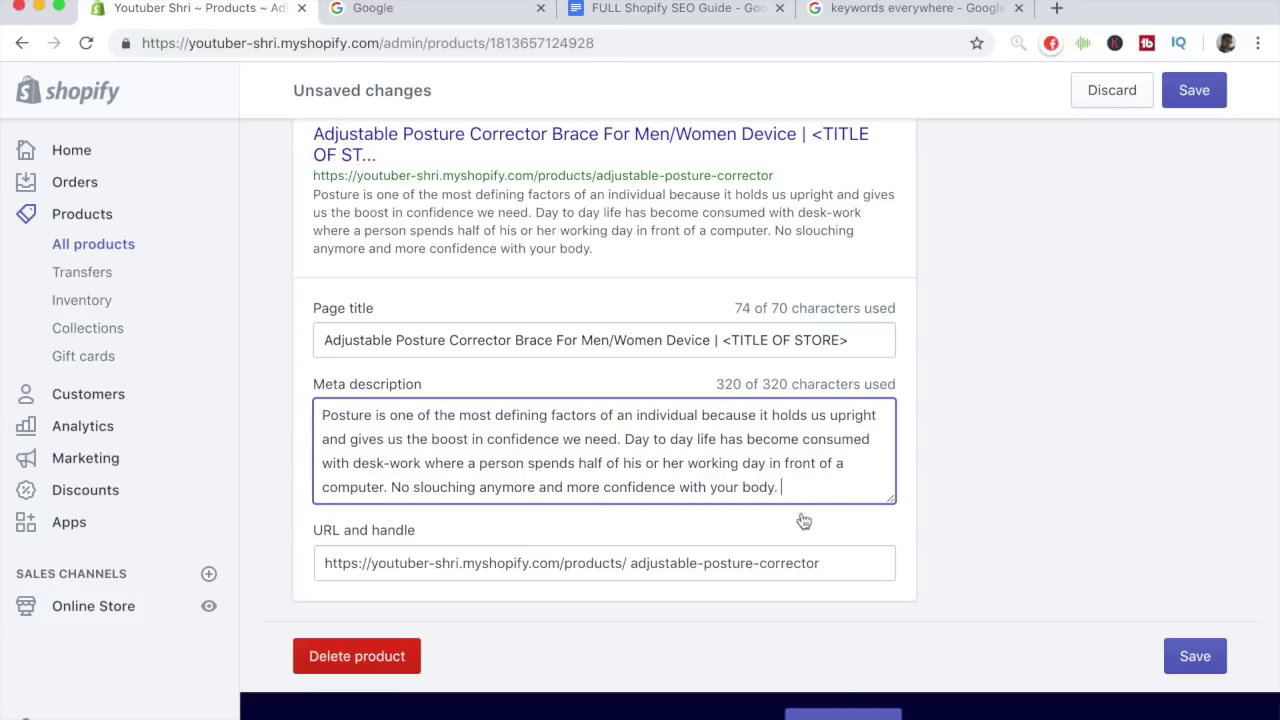
{"action": "key", "text": "BackSpace"}
Review the search engine listing's page title, meta description and URL handle, and return to the product's images section.
{"action": "scroll", "coordinate": [786, 486], "scroll_direction": "up", "scroll_amount": 1}
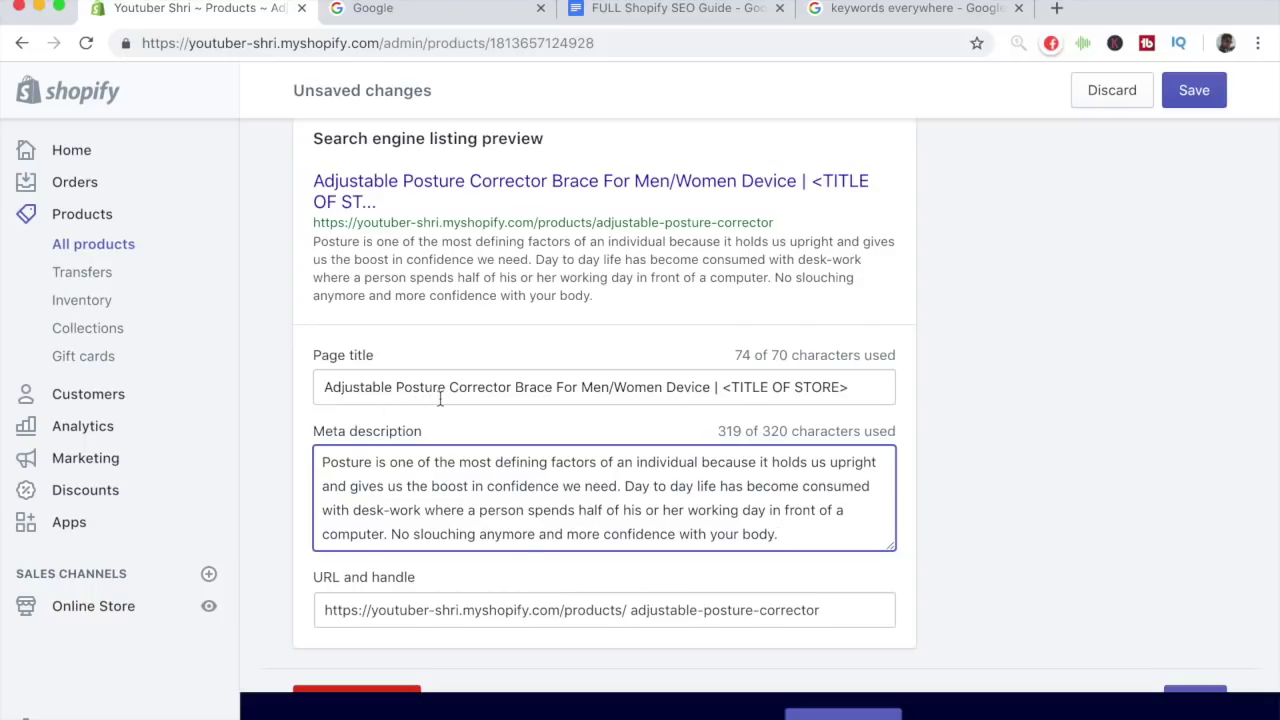
{"action": "left_click_drag", "start_coordinate": [396, 388], "coordinate": [650, 392]}
{"action": "left_click", "coordinate": [648, 392]}
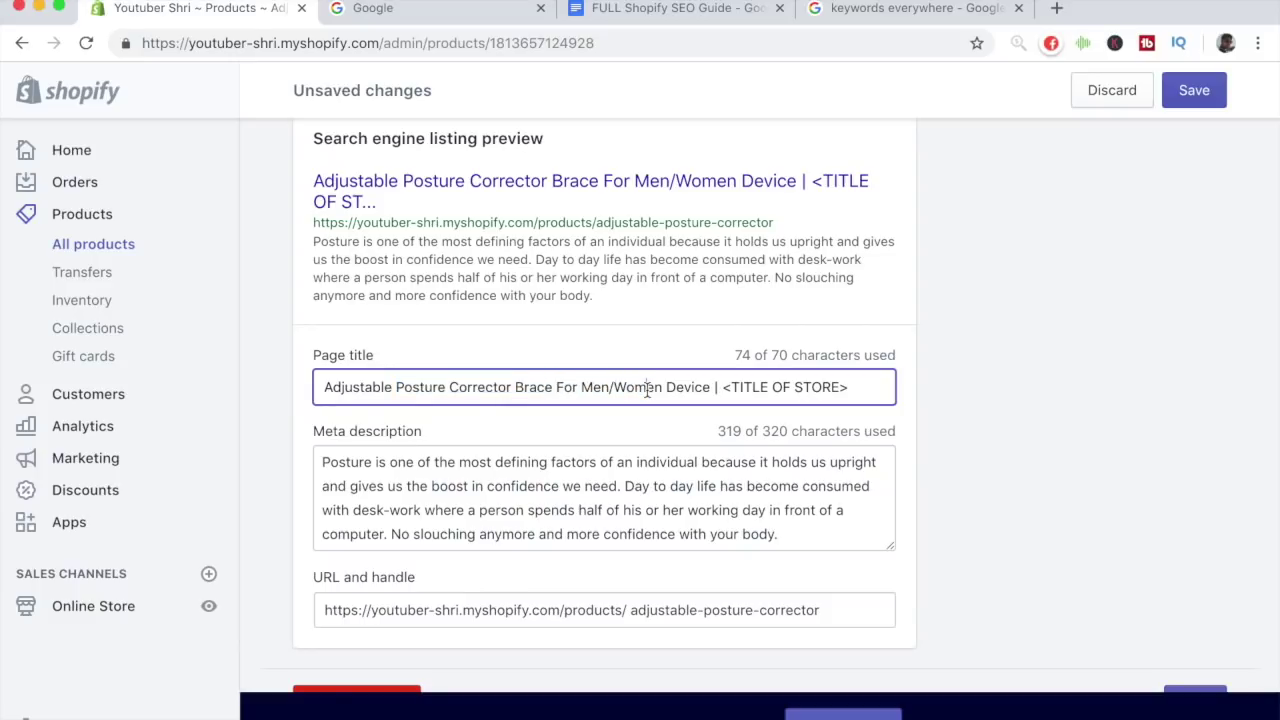
{"action": "scroll", "coordinate": [381, 495], "scroll_direction": "down", "scroll_amount": 2}
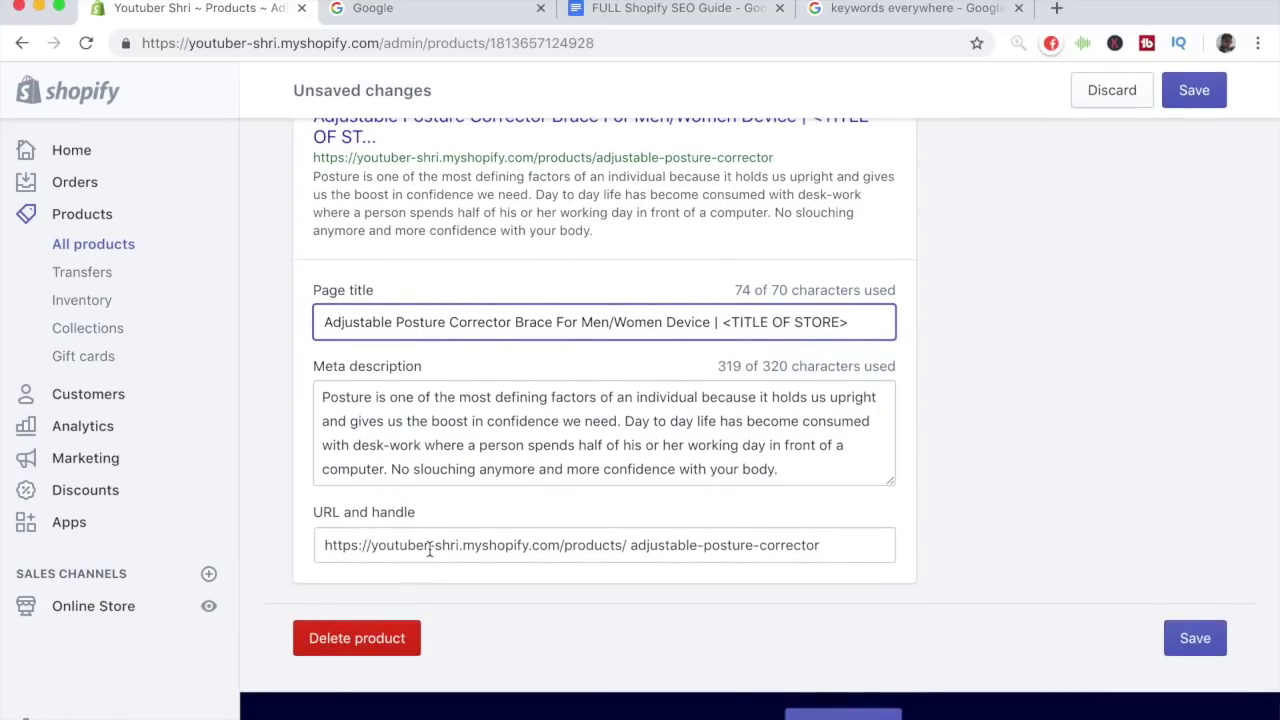
{"action": "scroll", "coordinate": [430, 549], "scroll_direction": "up", "scroll_amount": 2}
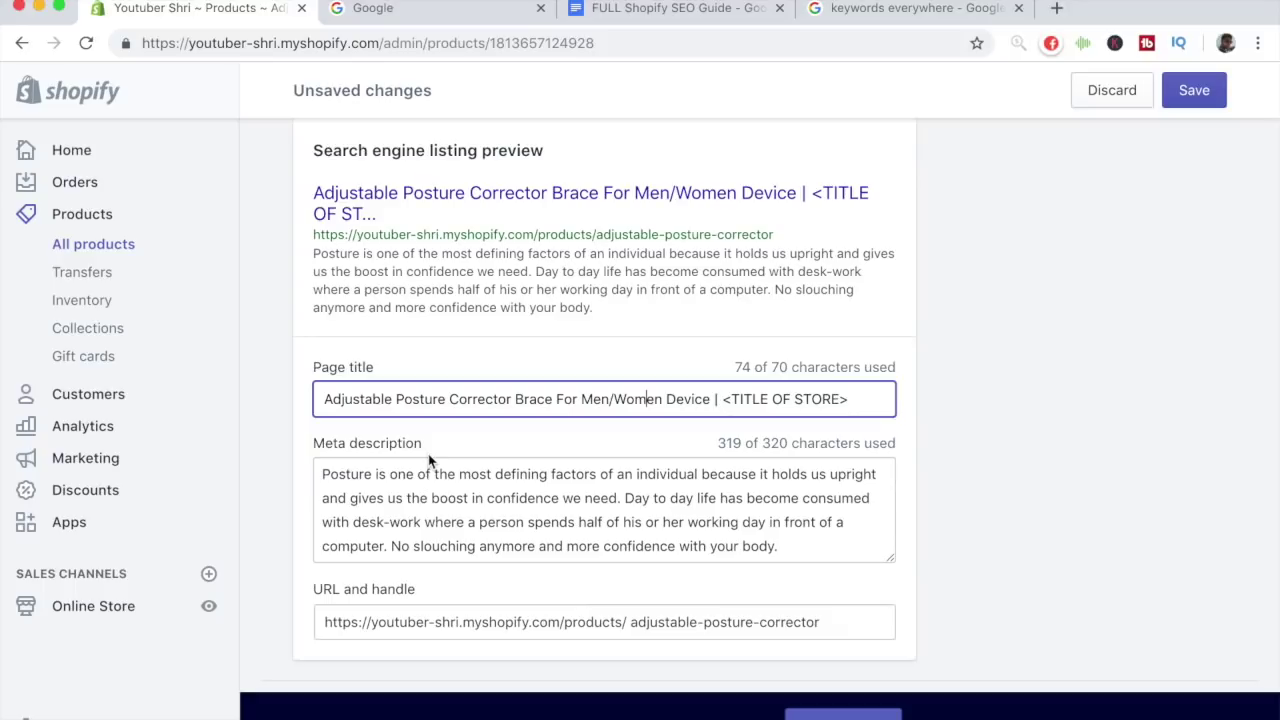
{"action": "scroll", "coordinate": [428, 455], "scroll_direction": "up", "scroll_amount": 15}
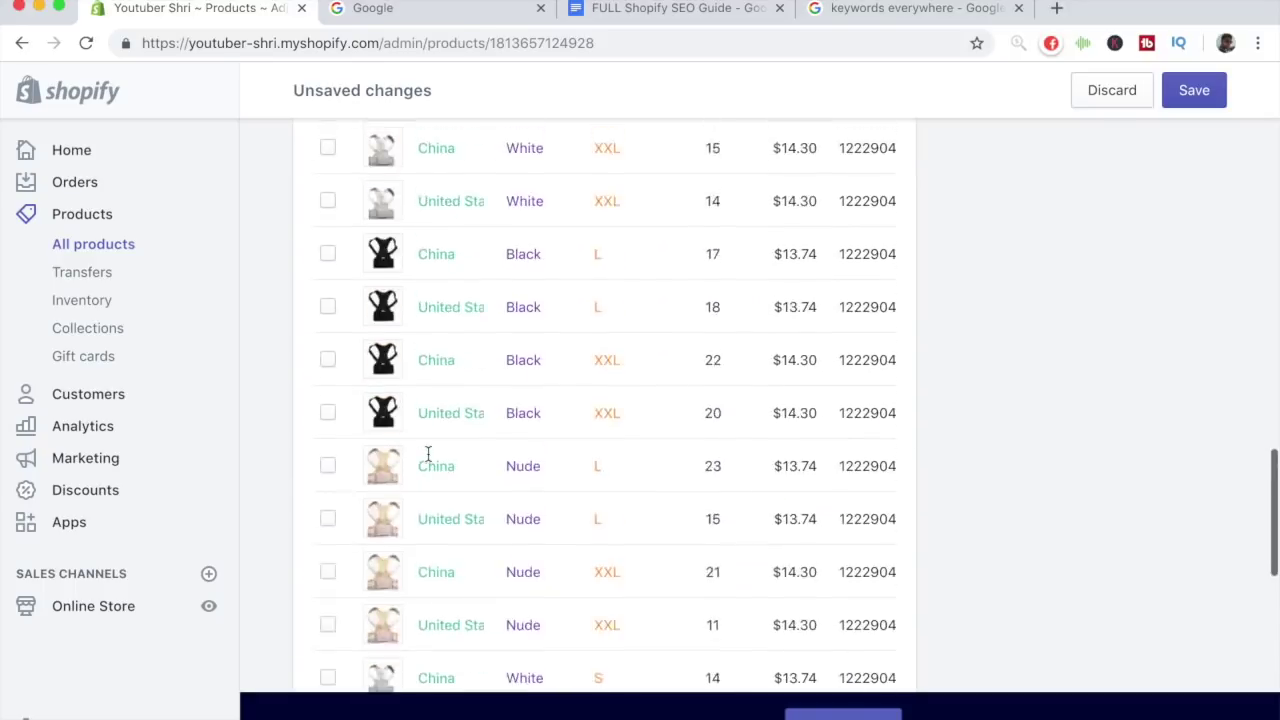
{"action": "scroll", "coordinate": [428, 461], "scroll_direction": "up", "scroll_amount": 20}
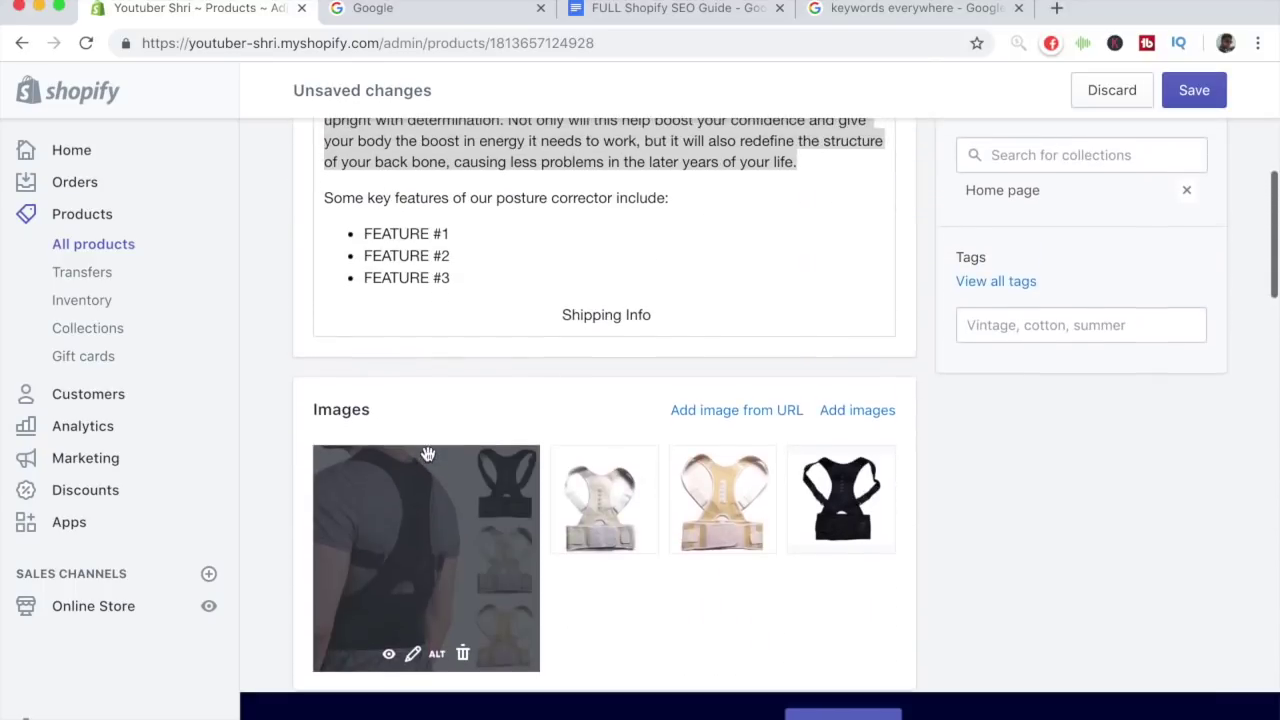